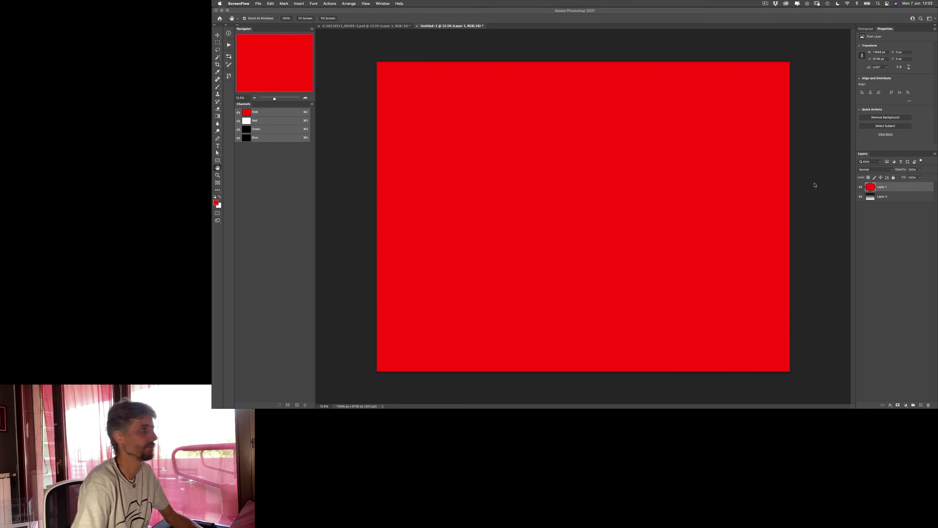
- Hide and reshow the red layer to inspect the gradient beneath, selecting each layer in turn
{"action": "left_click", "coordinate": [860, 187]}
{"action": "left_click", "coordinate": [872, 200]}
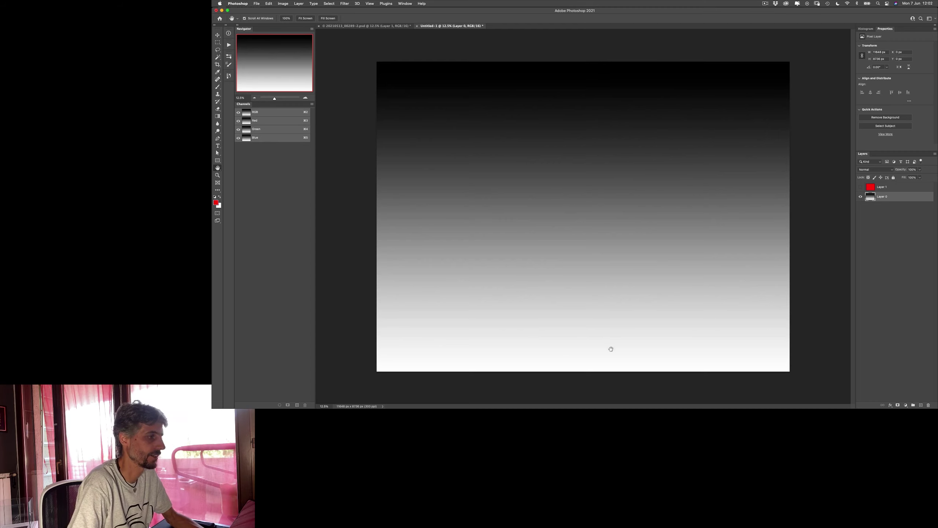
{"action": "left_click", "coordinate": [865, 188]}
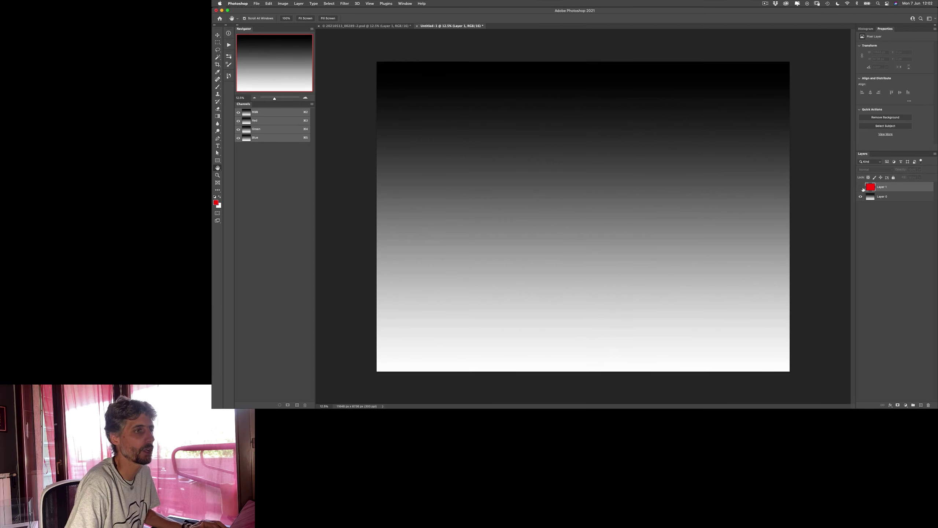
{"action": "left_click", "coordinate": [860, 187]}
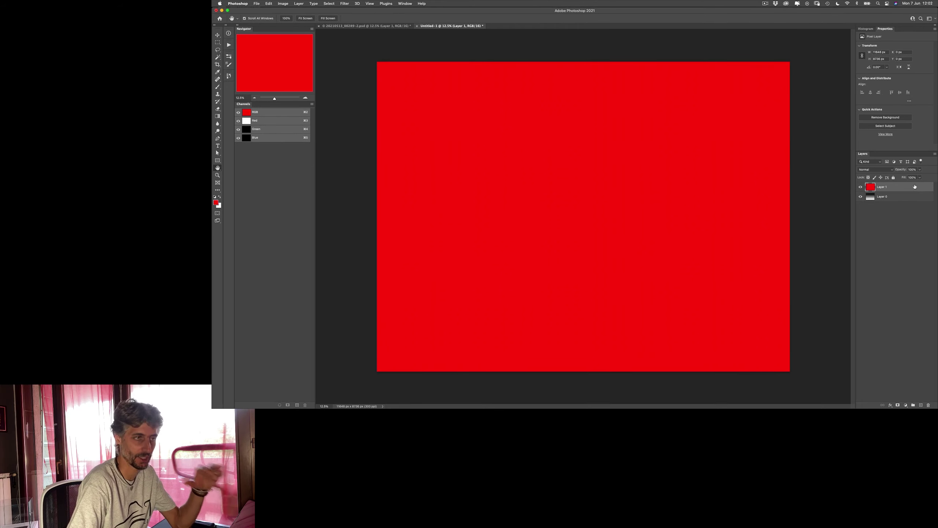
{"action": "double_click", "coordinate": [914, 188]}
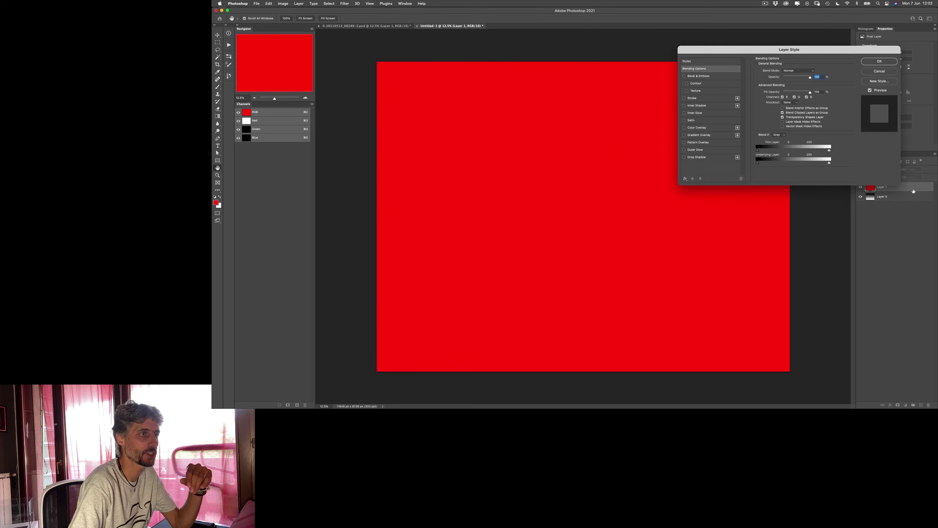
{"action": "left_click_drag", "start_coordinate": [813, 49], "coordinate": [708, 76]}
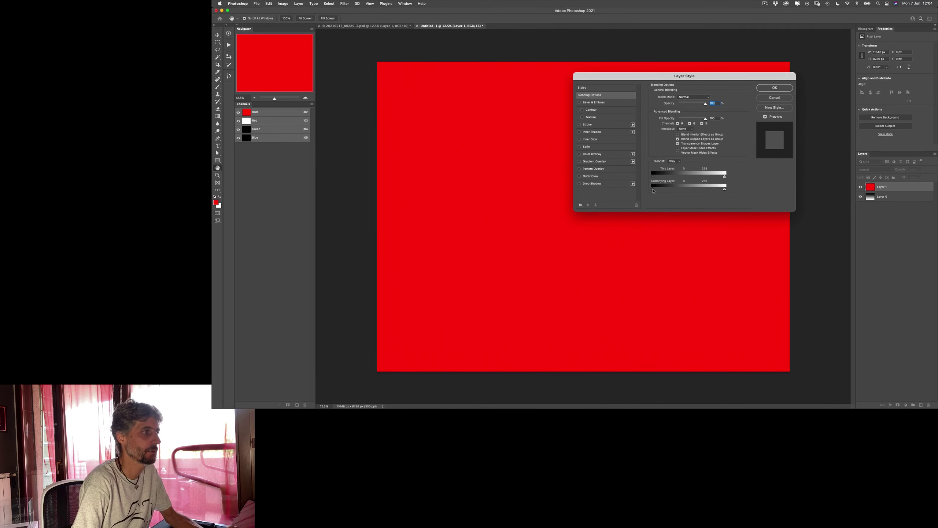
- Try the Underlying Layer black Blend If slider to hide red over the dark top, then reset it
{"action": "mouse_move", "coordinate": [653, 189]}
{"action": "left_mouse_down"}
{"action": "mouse_move", "coordinate": [708, 191]}
{"action": "mouse_move", "coordinate": [681, 194]}
{"action": "left_mouse_up"}
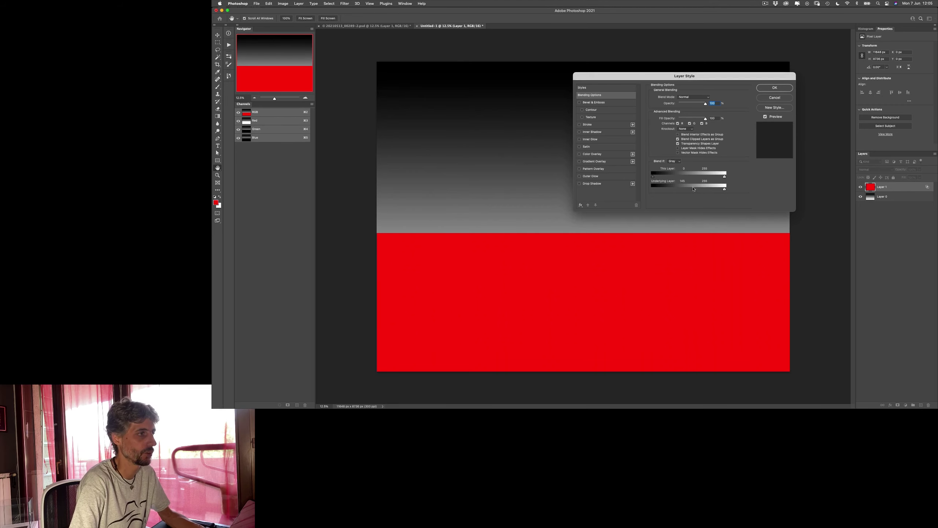
{"action": "left_click_drag", "start_coordinate": [694, 189], "coordinate": [653, 189]}
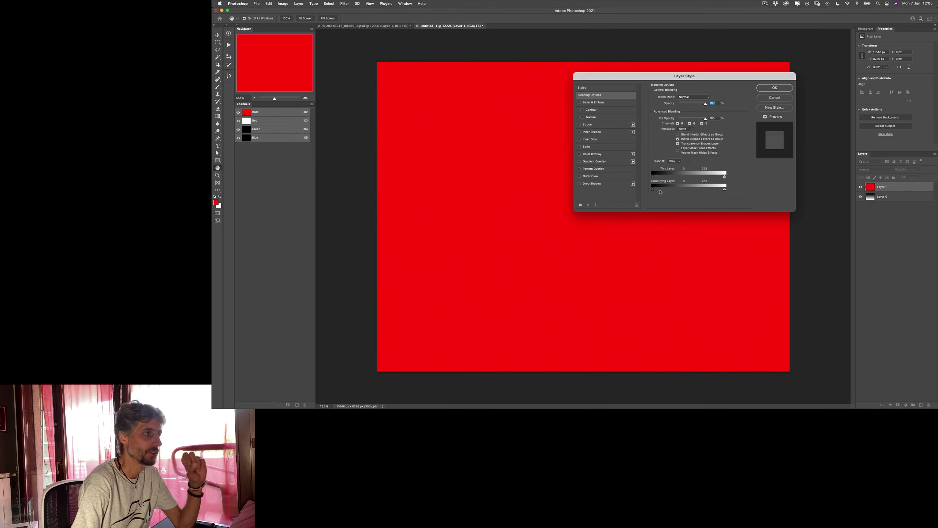
{"action": "left_click_drag", "start_coordinate": [653, 189], "coordinate": [658, 189]}
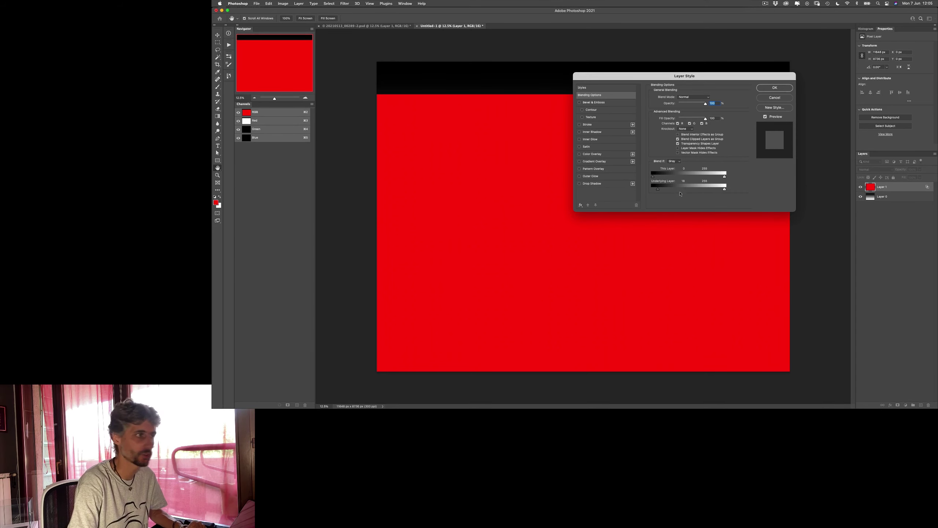
{"action": "left_click_drag", "start_coordinate": [660, 191], "coordinate": [695, 194]}
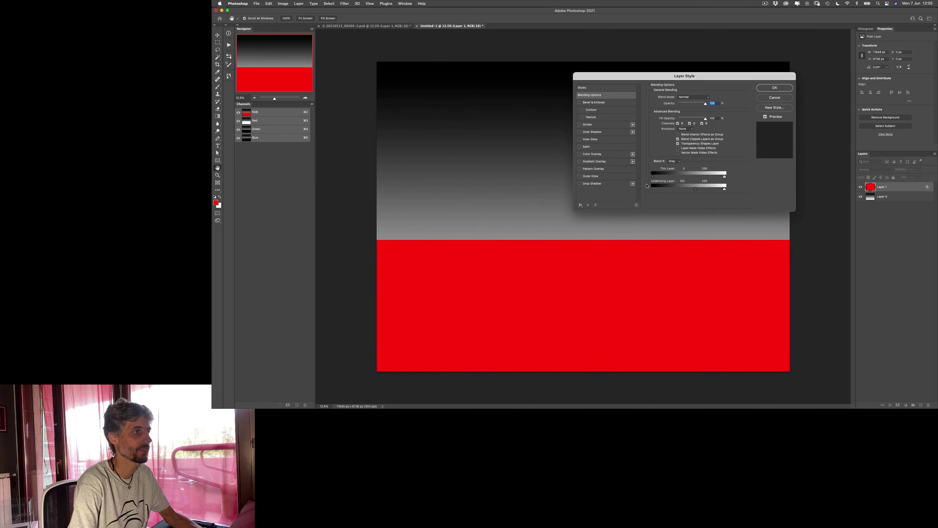
{"action": "left_click_drag", "start_coordinate": [694, 191], "coordinate": [634, 189]}
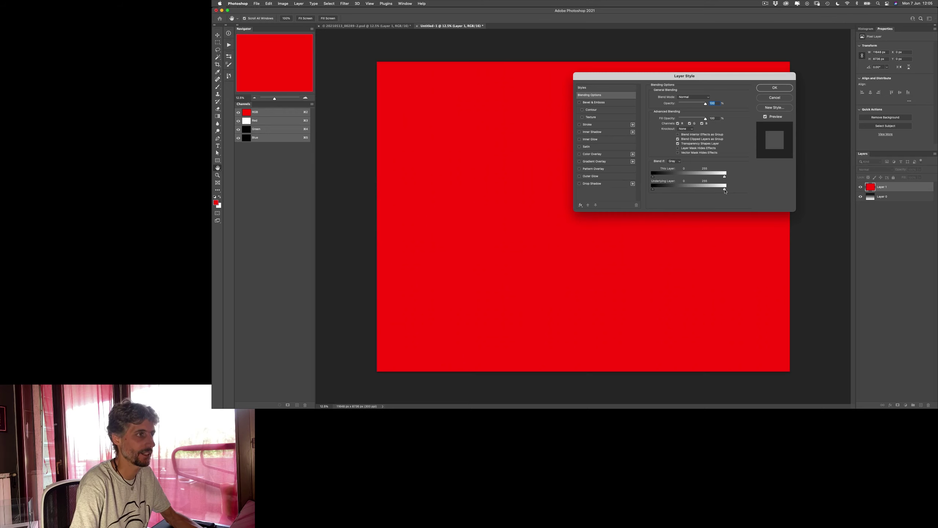
- Pull the Underlying Layer white slider far left so red remains only in a top band
{"action": "left_click_drag", "start_coordinate": [725, 191], "coordinate": [716, 189]}
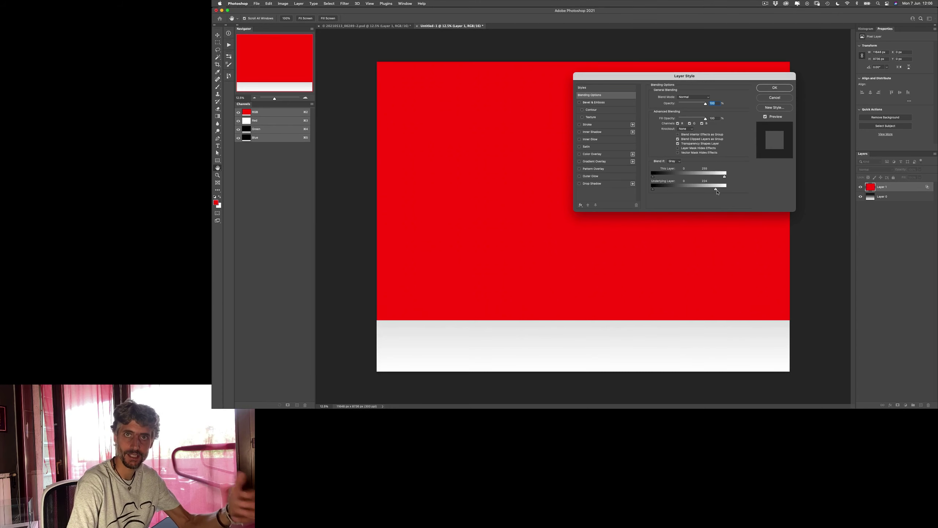
{"action": "left_click_drag", "start_coordinate": [716, 190], "coordinate": [706, 189]}
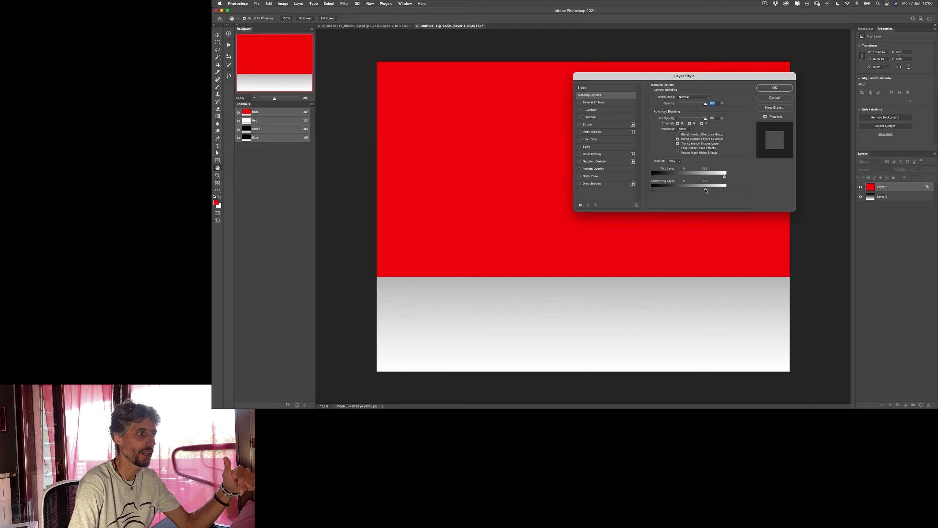
{"action": "left_click_drag", "start_coordinate": [705, 190], "coordinate": [671, 189]}
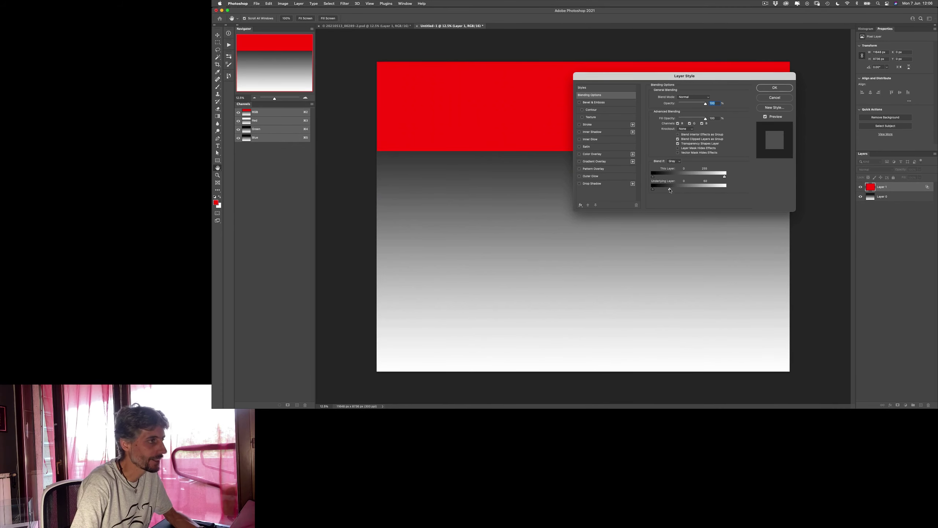
- Reset the white slider, close Blending Options, and move the gradient layer above the red layer
{"action": "left_click", "coordinate": [775, 98], "text": "alt"}
{"action": "key", "text": "Return"}
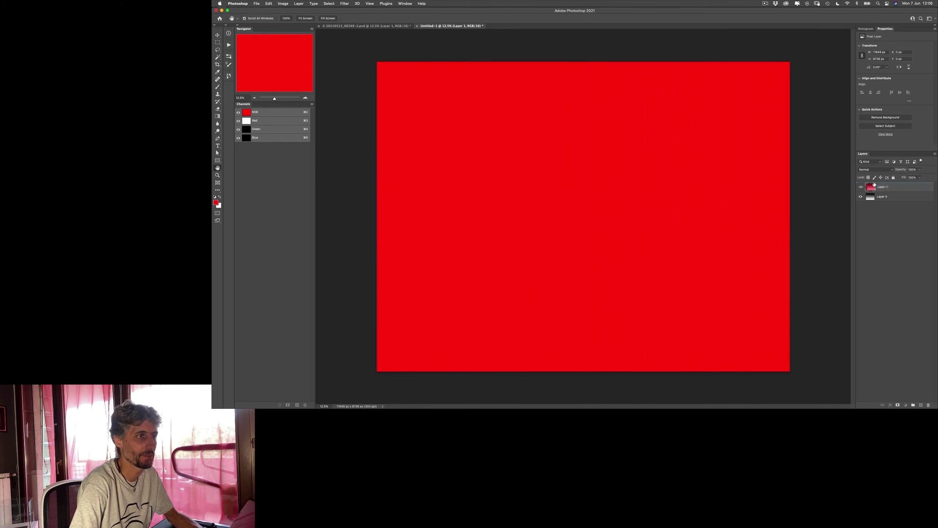
{"action": "left_click_drag", "start_coordinate": [875, 198], "coordinate": [868, 188]}
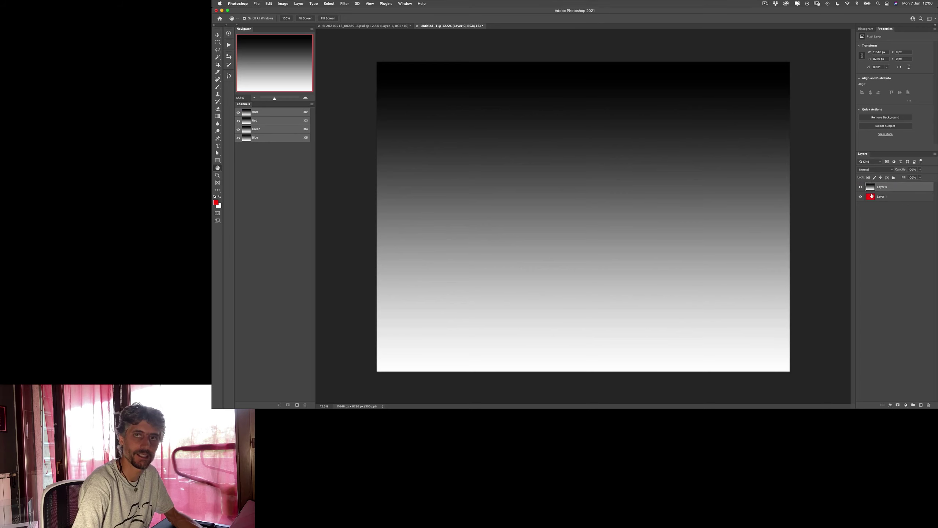
- Test the gradient layer's This Layer black Blend If slider, then cancel and restack it below red
{"action": "double_click", "coordinate": [909, 187]}
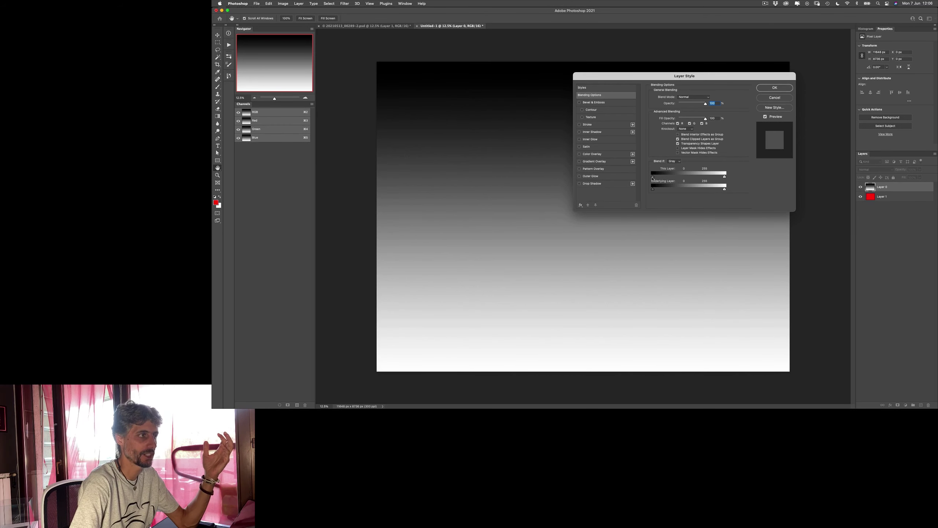
{"action": "left_click_drag", "start_coordinate": [654, 178], "coordinate": [658, 179]}
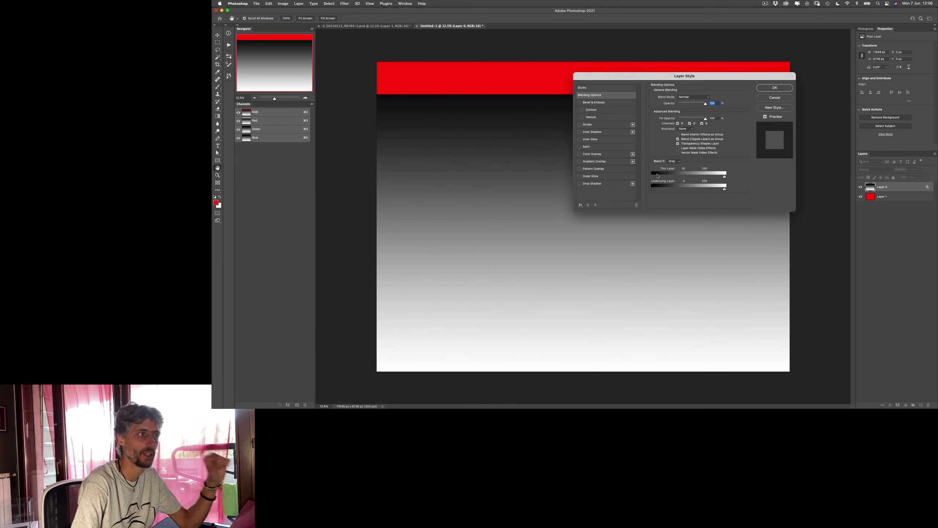
{"action": "left_click_drag", "start_coordinate": [656, 174], "coordinate": [671, 177]}
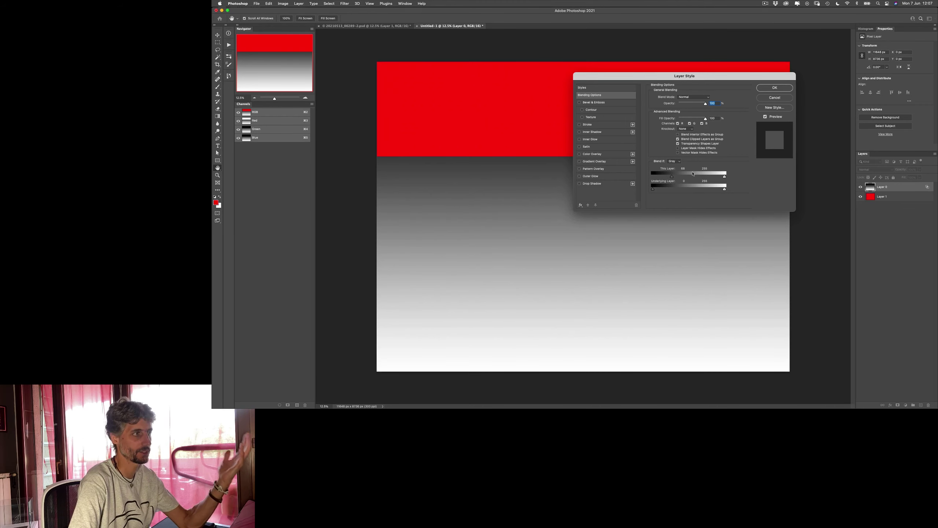
{"action": "left_click_drag", "start_coordinate": [671, 176], "coordinate": [653, 176]}
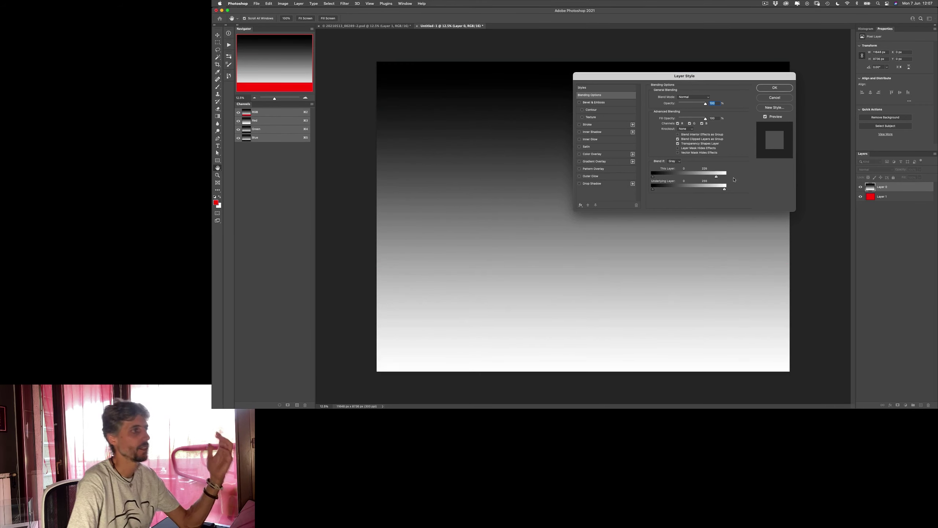
{"action": "left_click", "coordinate": [775, 97]}
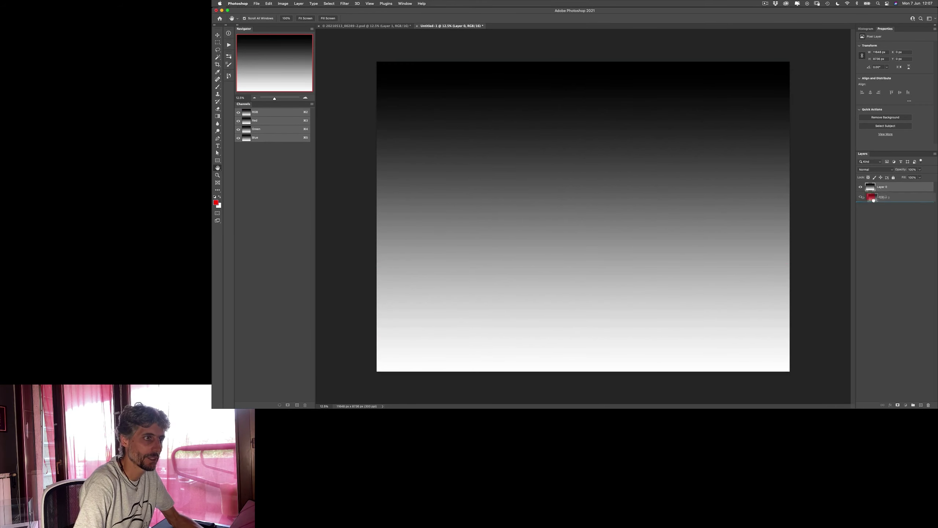
{"action": "left_click_drag", "start_coordinate": [876, 185], "coordinate": [893, 202]}
- Put the red layer on top and drag its Underlying Layer black slider right to hide red over the dark top
{"action": "left_click", "coordinate": [927, 187]}
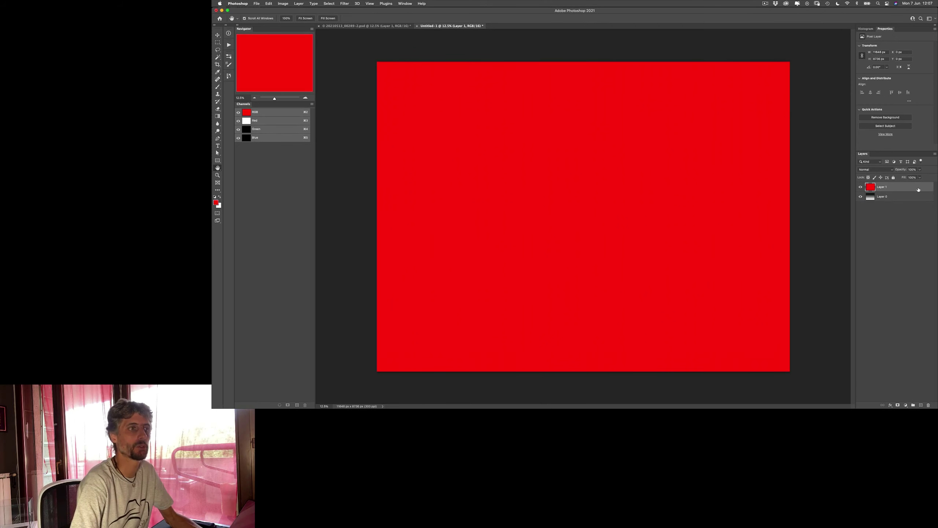
{"action": "double_click", "coordinate": [917, 188]}
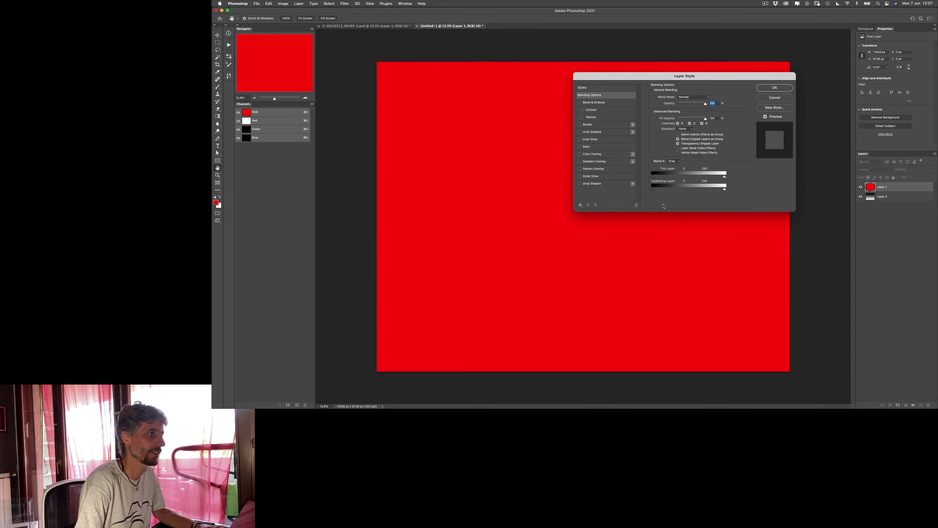
{"action": "left_click_drag", "start_coordinate": [653, 189], "coordinate": [668, 188]}
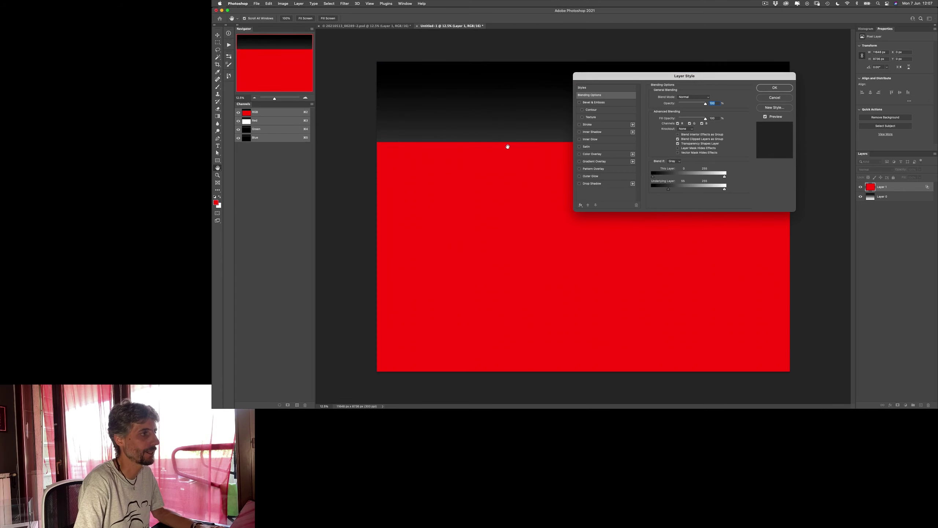
{"action": "left_click_drag", "start_coordinate": [671, 190], "coordinate": [672, 189]}
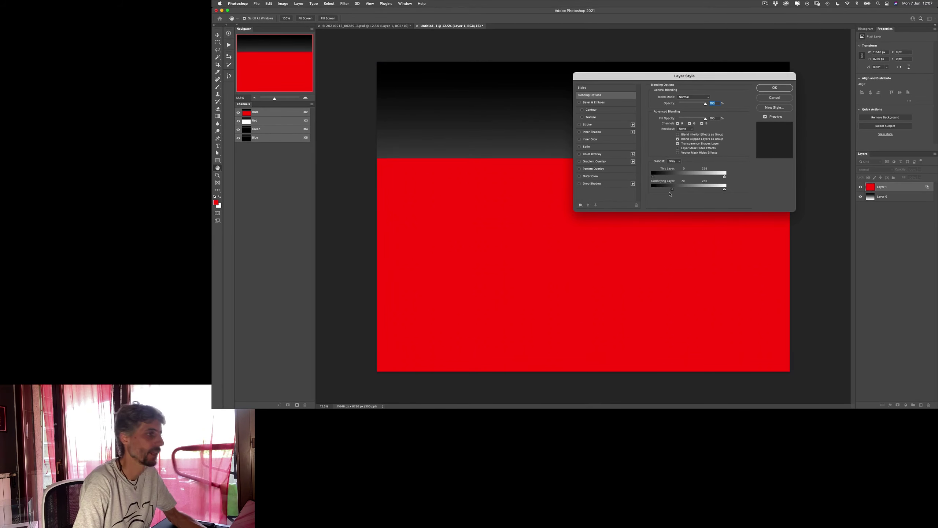
{"action": "left_click_drag", "start_coordinate": [672, 189], "coordinate": [682, 196]}
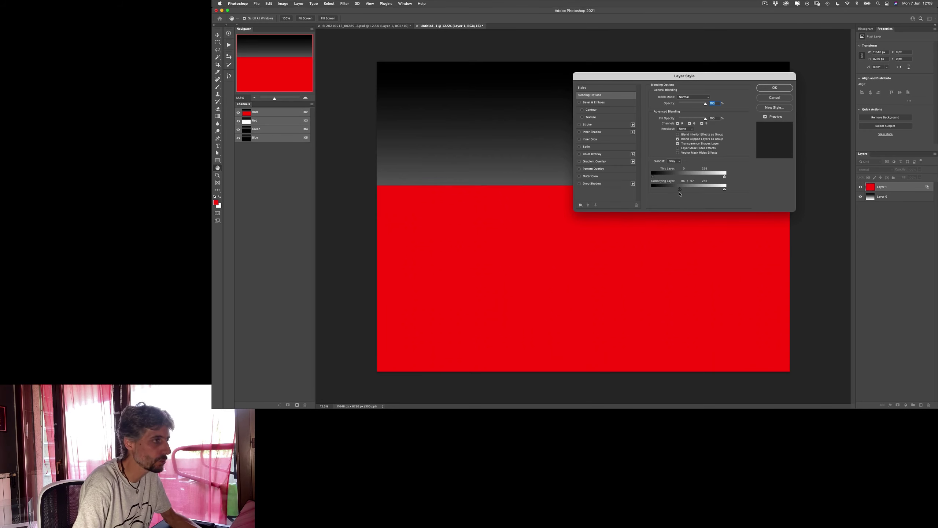
- Split the Underlying Layer black slider to about 89/212 so red fades softly over the dark gradient
{"action": "left_click_drag", "start_coordinate": [679, 189], "coordinate": [675, 189]}
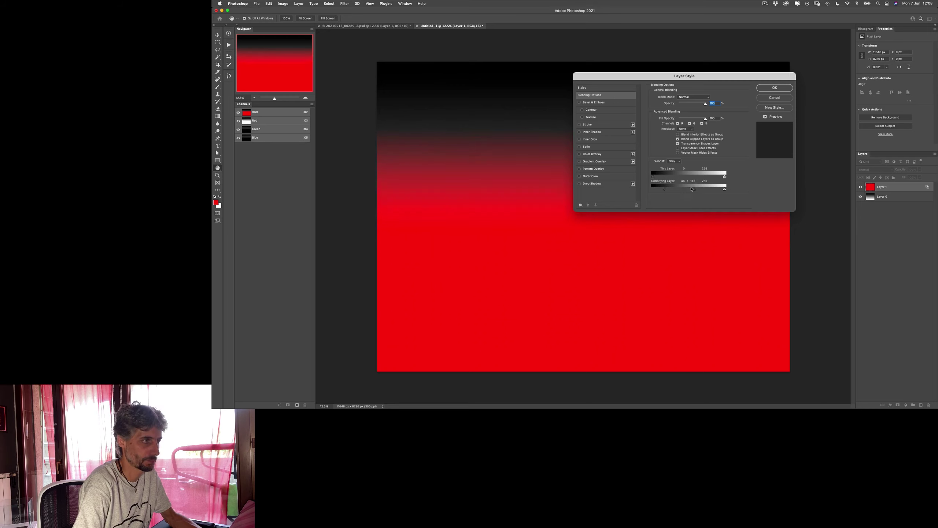
{"action": "left_click_drag", "start_coordinate": [678, 192], "coordinate": [704, 190]}
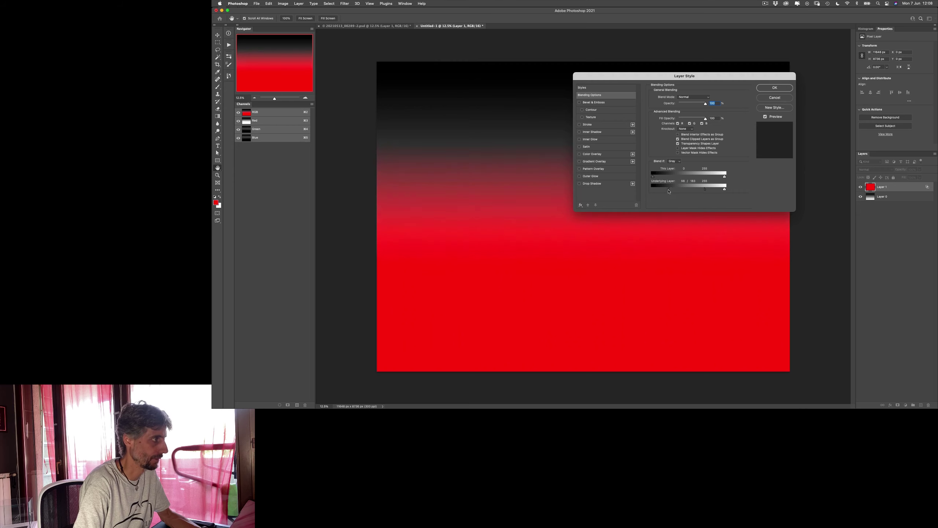
{"action": "left_click_drag", "start_coordinate": [674, 191], "coordinate": [667, 191]}
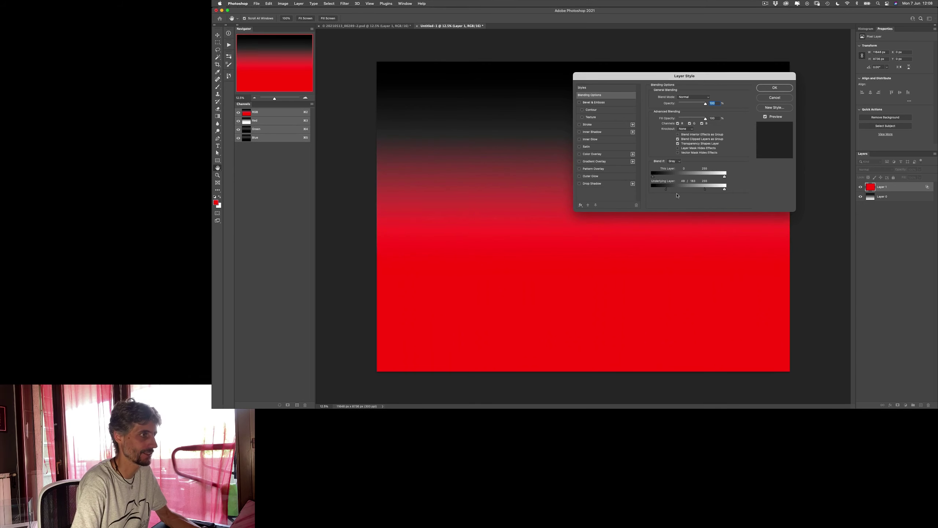
{"action": "mouse_move", "coordinate": [702, 189]}
{"action": "left_mouse_down"}
{"action": "mouse_move", "coordinate": [713, 190]}
{"action": "mouse_move", "coordinate": [677, 191]}
{"action": "left_mouse_up"}
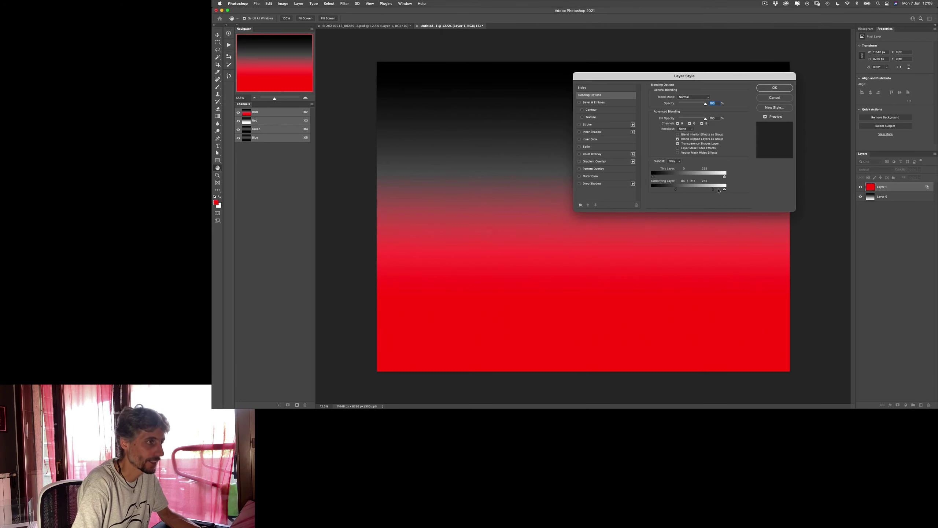
{"action": "left_click_drag", "start_coordinate": [718, 189], "coordinate": [652, 191]}
- Cancel the Layer Style changes and close Untitled-1 without saving
{"action": "left_click", "coordinate": [775, 98]}
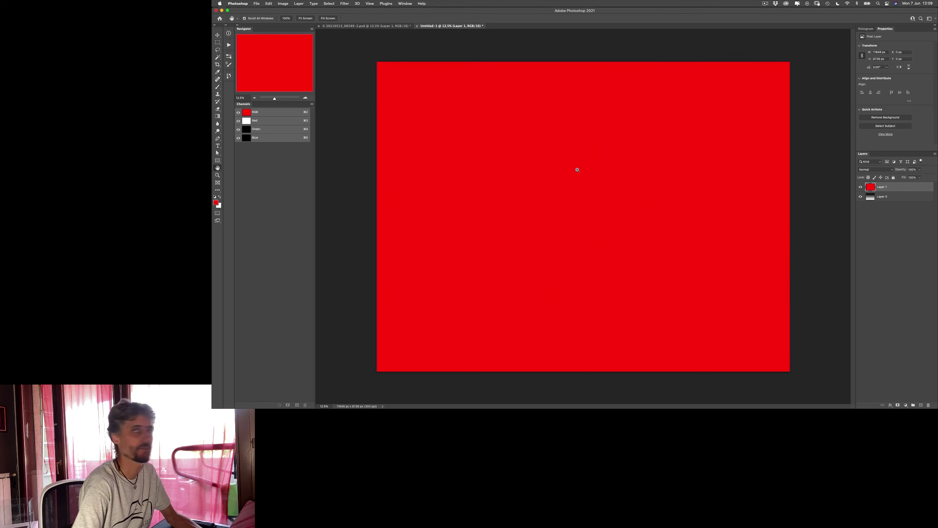
{"action": "key", "text": "super+w"}
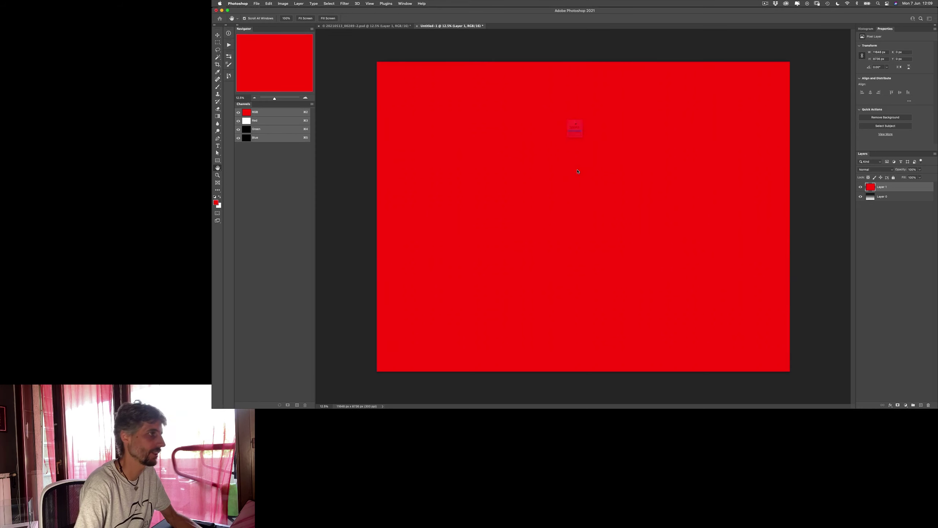
{"action": "left_click", "coordinate": [595, 147]}
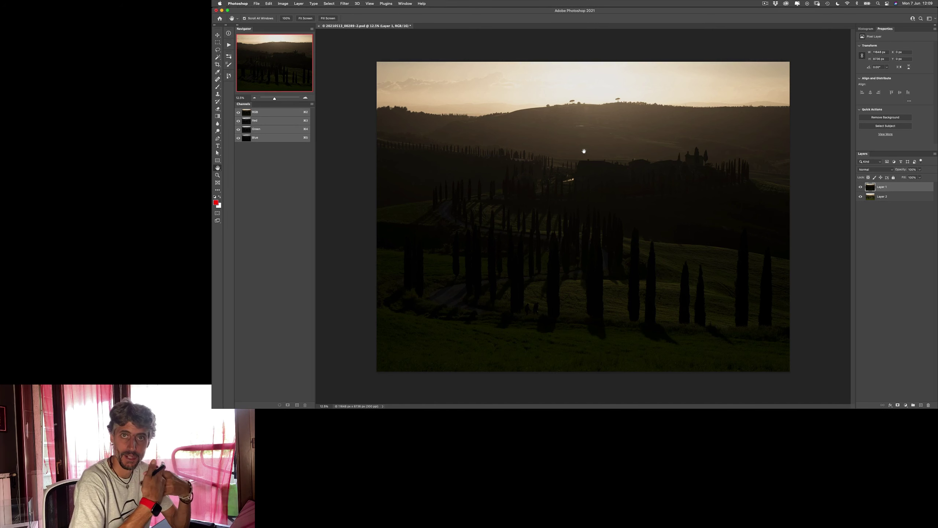
- Toggle the dark Layer 1 on and off repeatedly to compare it with the brighter exposure below
{"action": "left_click", "coordinate": [861, 187]}
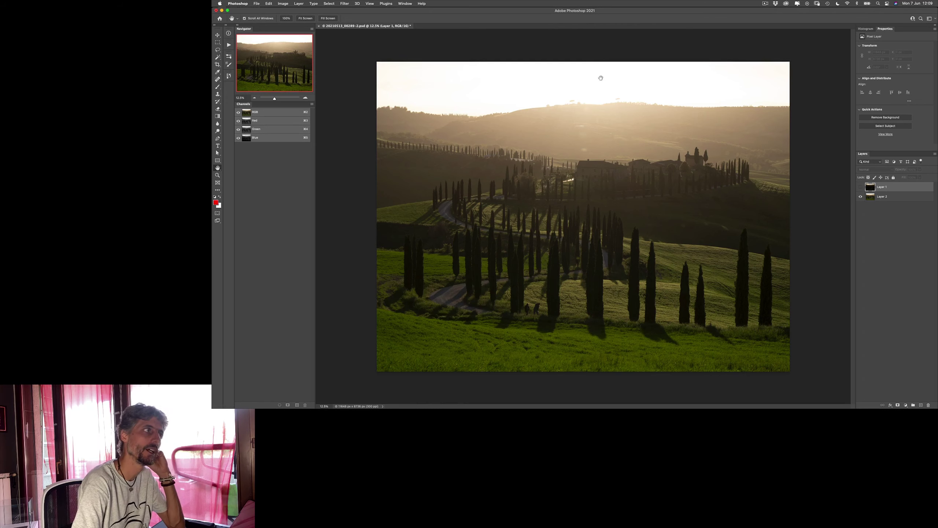
{"action": "left_click", "coordinate": [860, 186]}
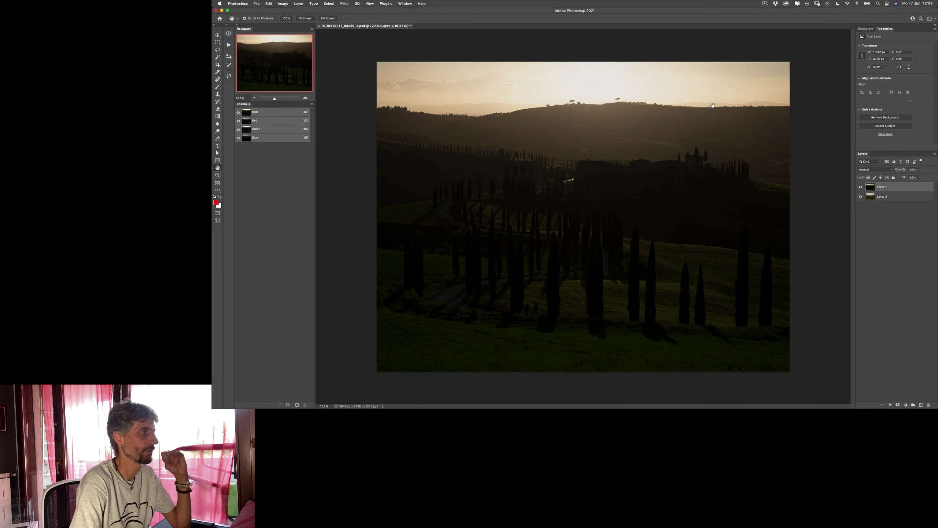
{"action": "left_click", "coordinate": [861, 187]}
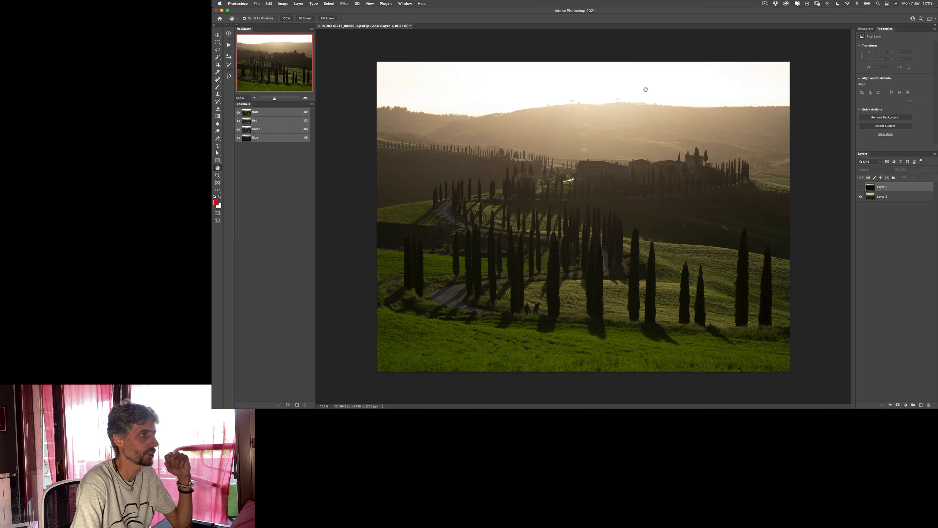
{"action": "left_click", "coordinate": [861, 187]}
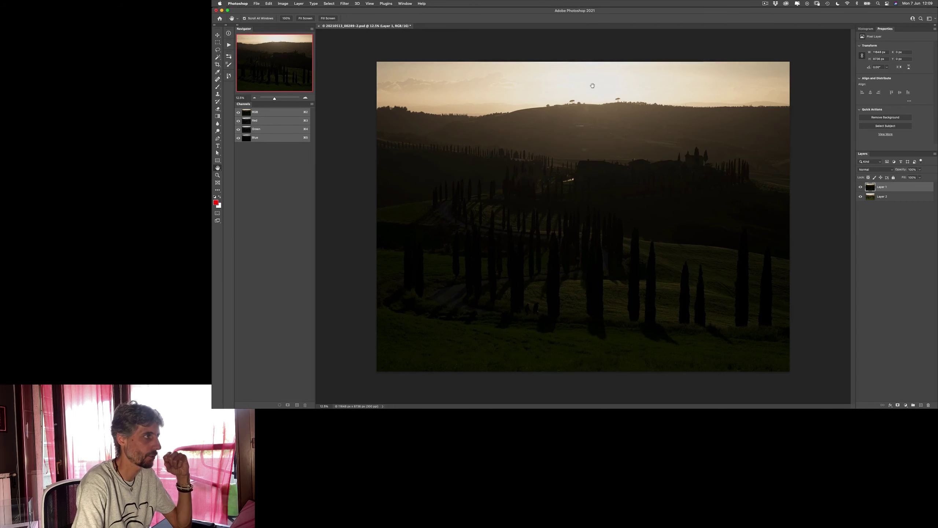
{"action": "left_click", "coordinate": [861, 187]}
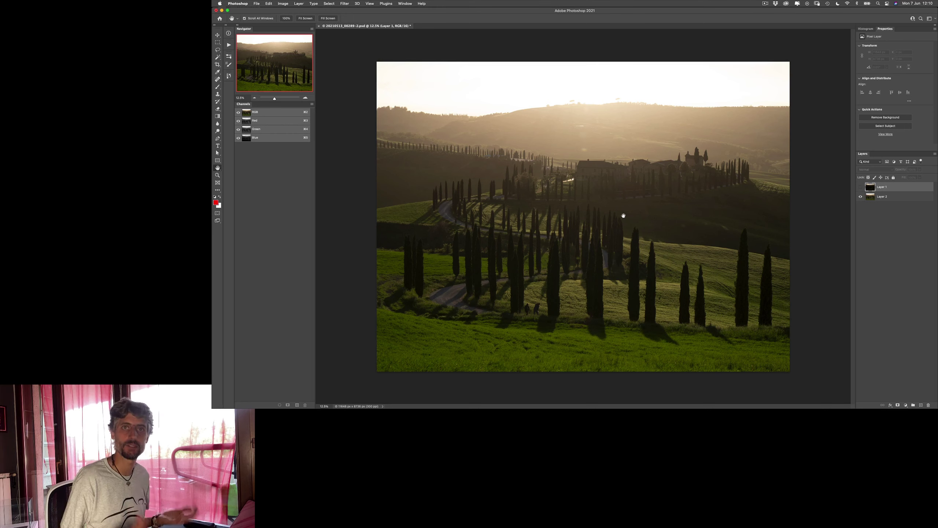
{"action": "left_click", "coordinate": [861, 187]}
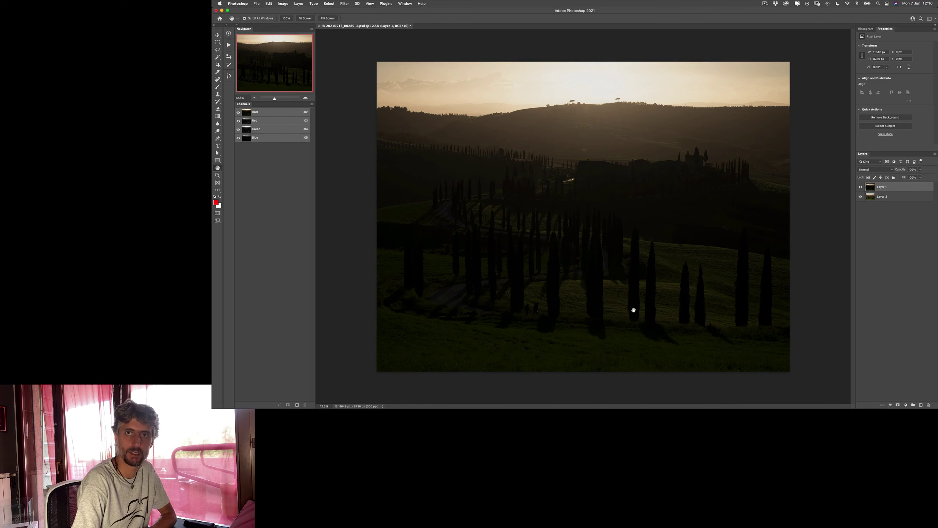
{"action": "key", "text": "super+comma"}
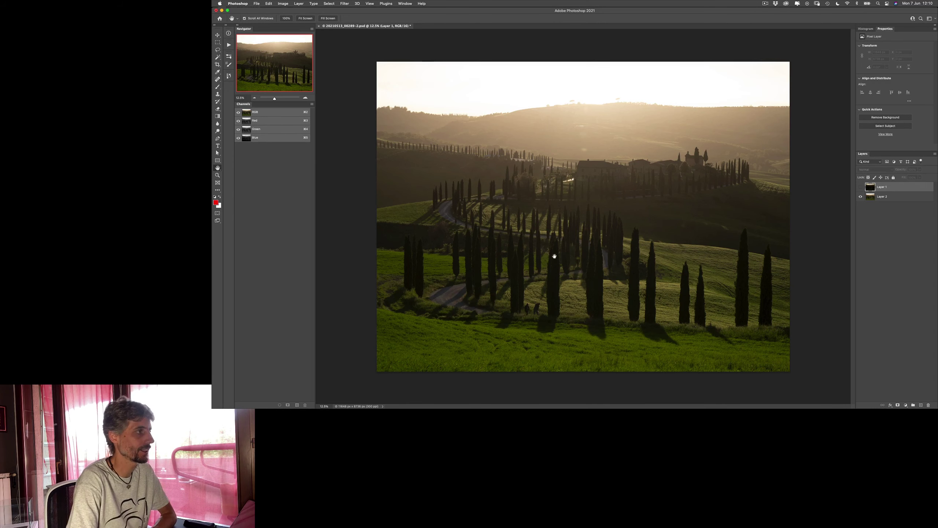
{"action": "left_click", "coordinate": [860, 187]}
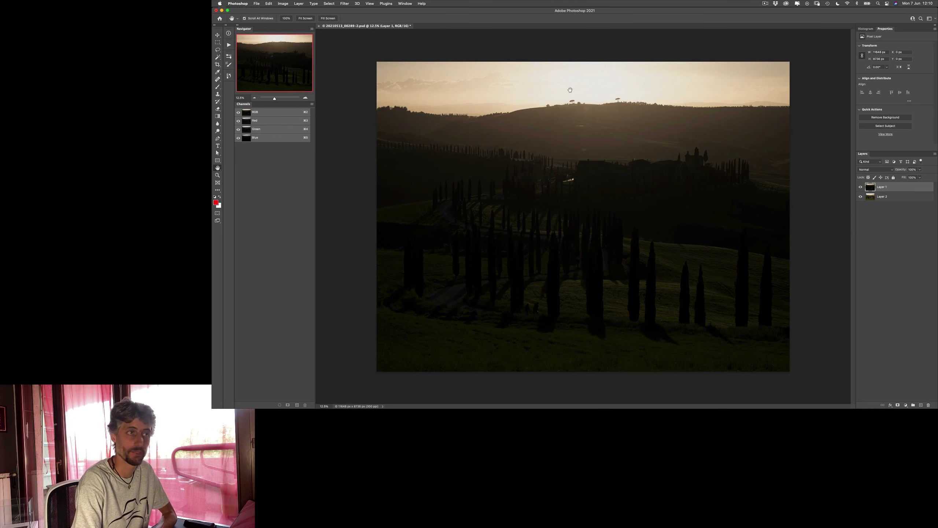
{"action": "left_click", "coordinate": [860, 186]}
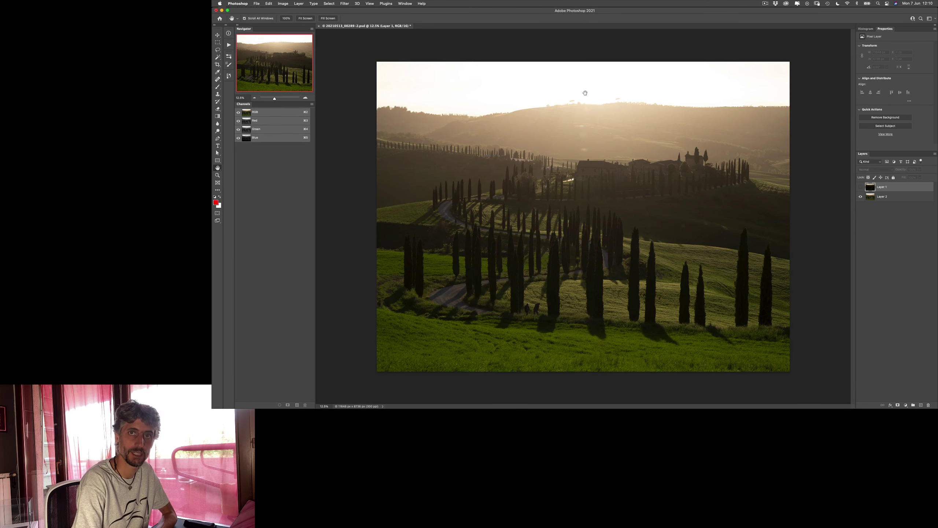
{"action": "left_click", "coordinate": [861, 187]}
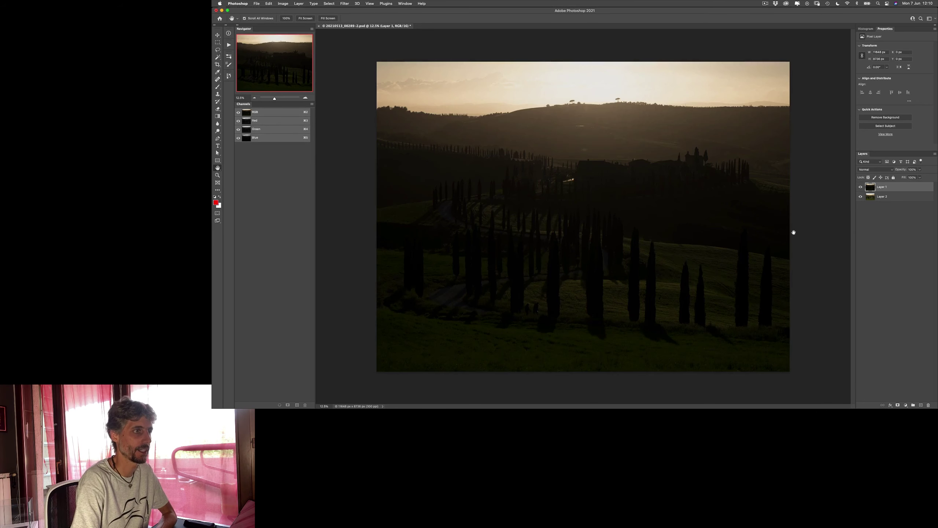
- Open Layer 1's Blending Options and move the Layer Style dialog off the image
{"action": "double_click", "coordinate": [920, 190]}
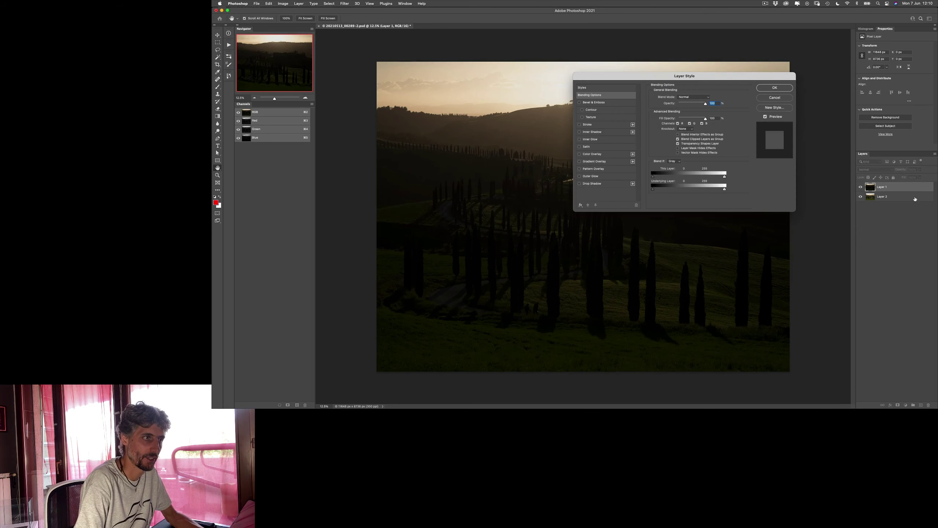
{"action": "left_click_drag", "start_coordinate": [707, 77], "coordinate": [824, 156]}
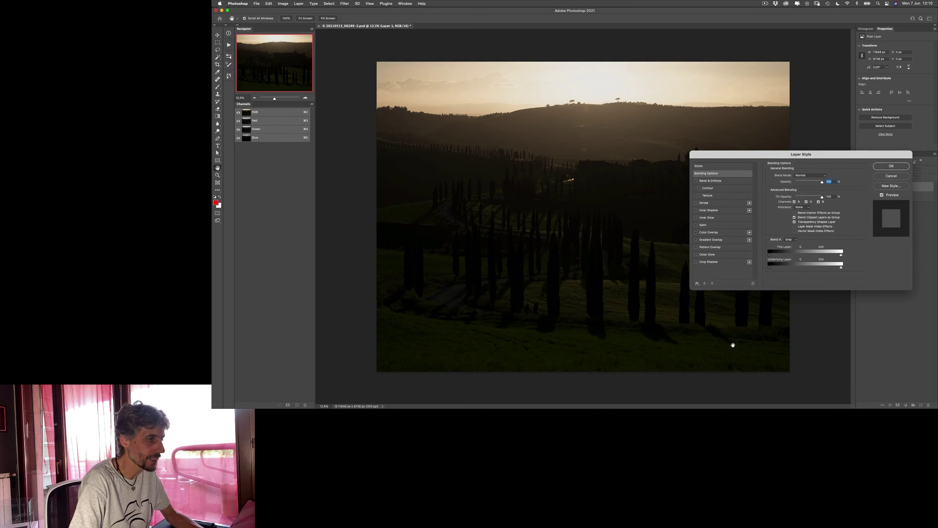
{"action": "left_click_drag", "start_coordinate": [842, 156], "coordinate": [785, 150]}
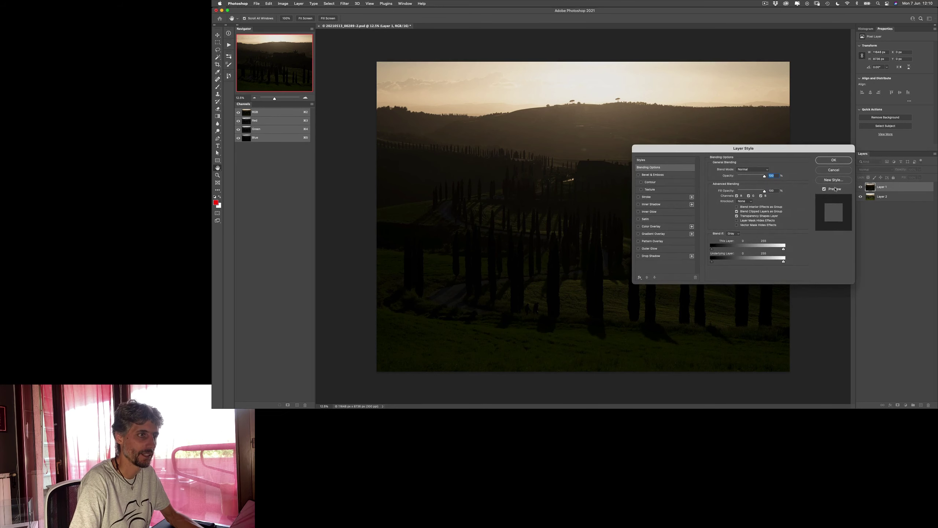
{"action": "left_click_drag", "start_coordinate": [650, 148], "coordinate": [716, 145]}
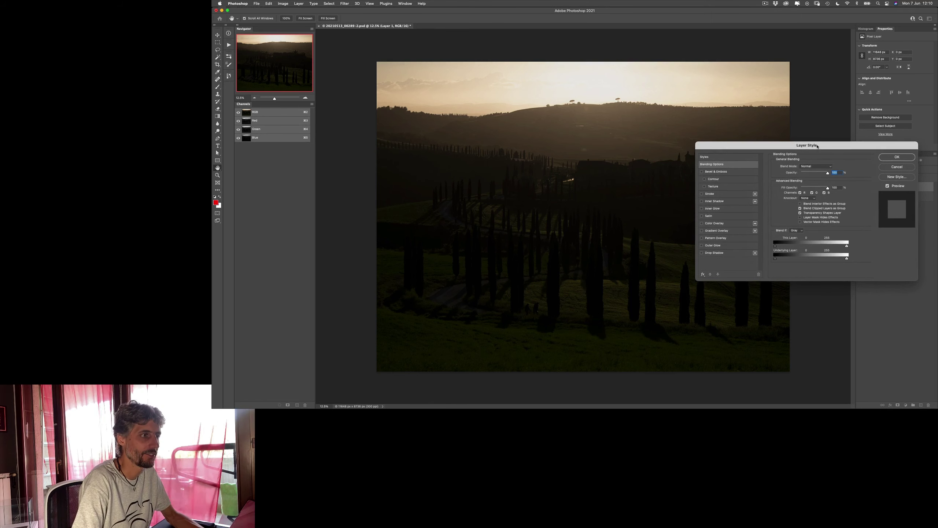
{"action": "left_click_drag", "start_coordinate": [795, 146], "coordinate": [767, 141]}
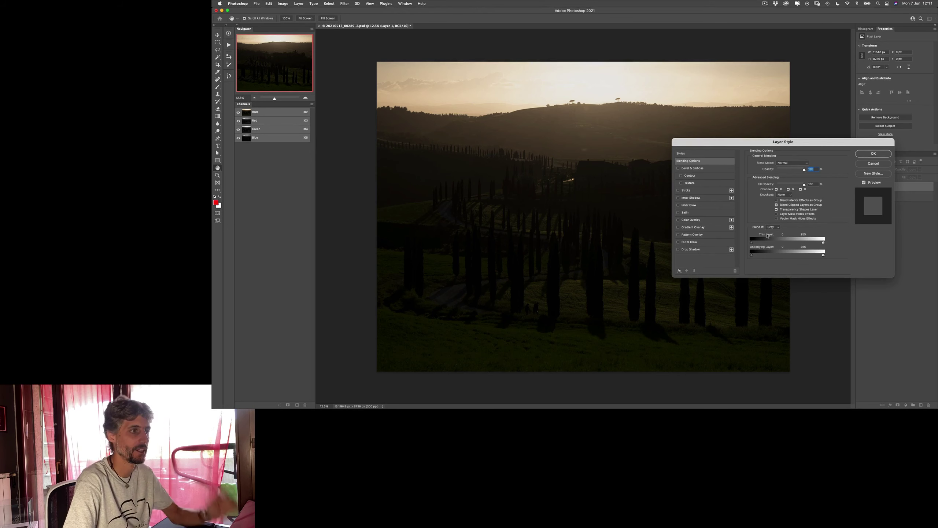
- Raise and Alt-split the Underlying Layer black slider to about 139/255, then confirm with OK
{"action": "left_click_drag", "start_coordinate": [754, 256], "coordinate": [773, 256]}
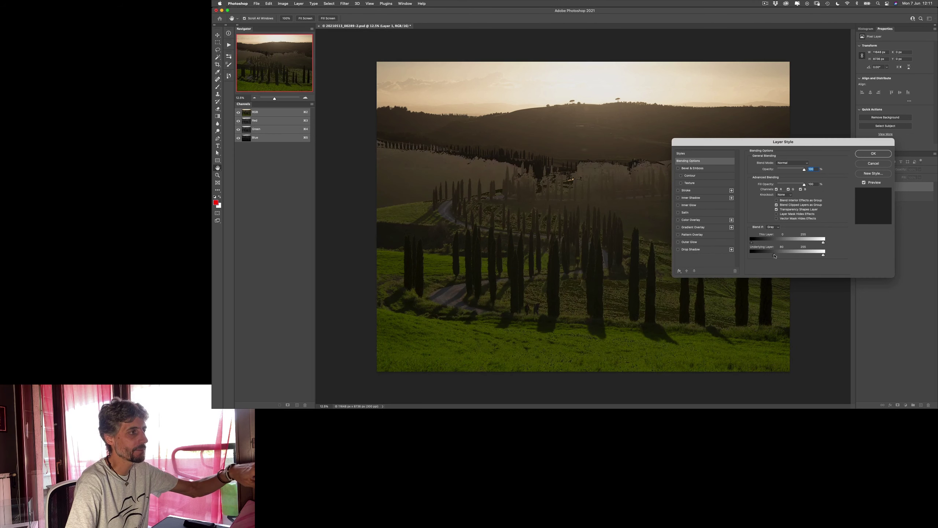
{"action": "left_click_drag", "start_coordinate": [772, 256], "coordinate": [776, 255]}
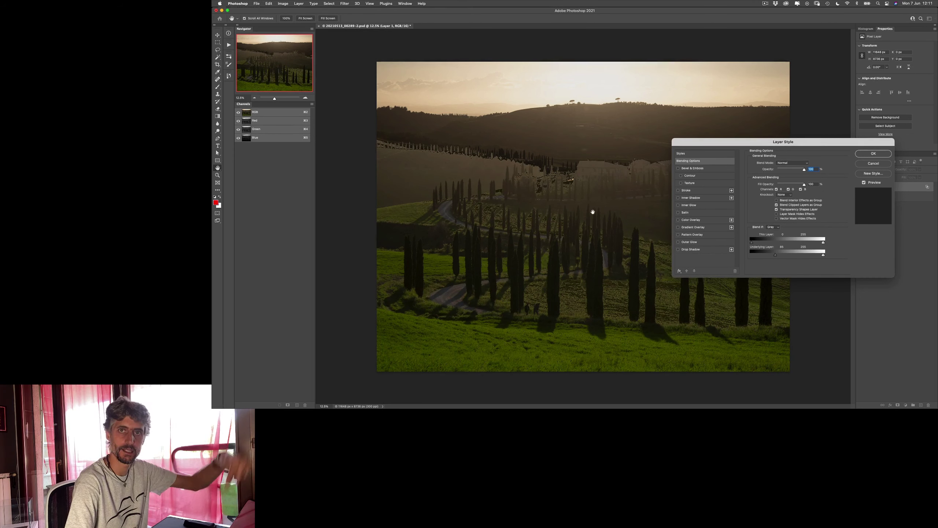
{"action": "left_click_drag", "start_coordinate": [776, 256], "coordinate": [776, 255]}
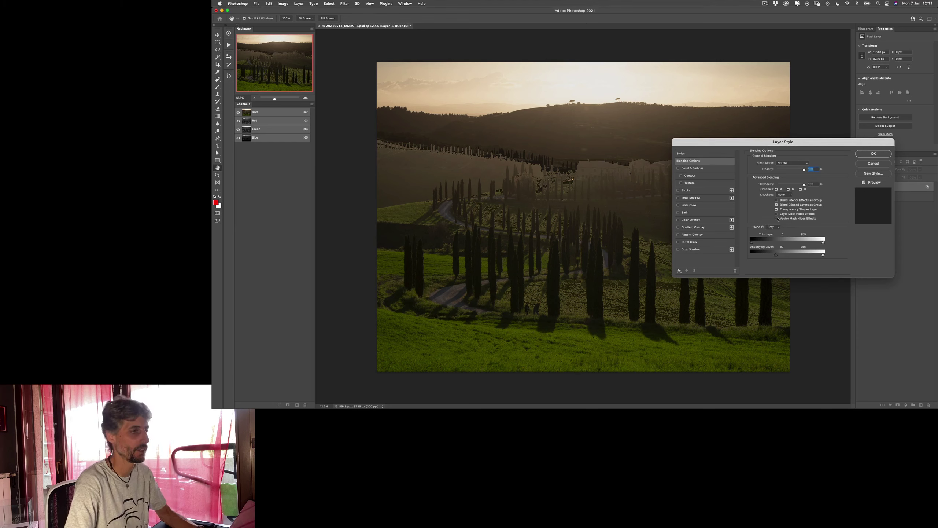
{"action": "left_click_drag", "start_coordinate": [777, 256], "coordinate": [777, 255]}
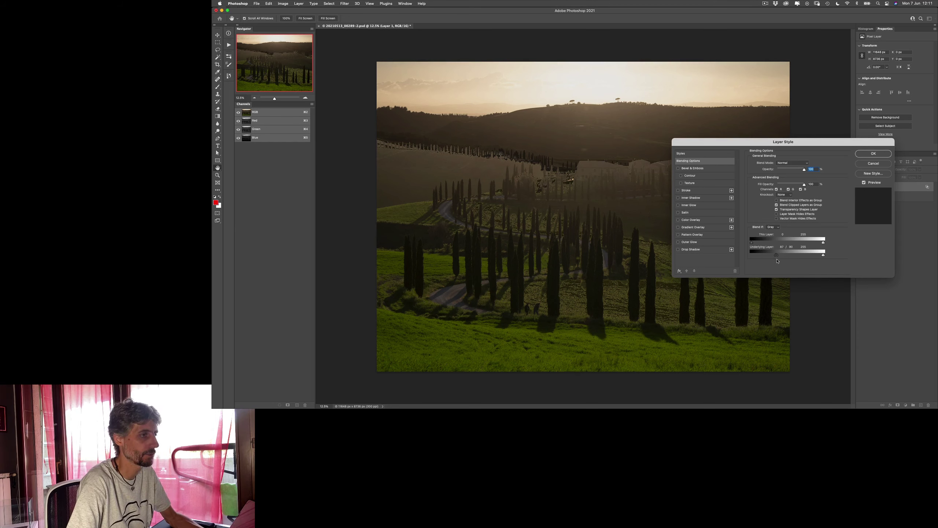
{"action": "left_click_drag", "start_coordinate": [777, 260], "coordinate": [827, 256]}
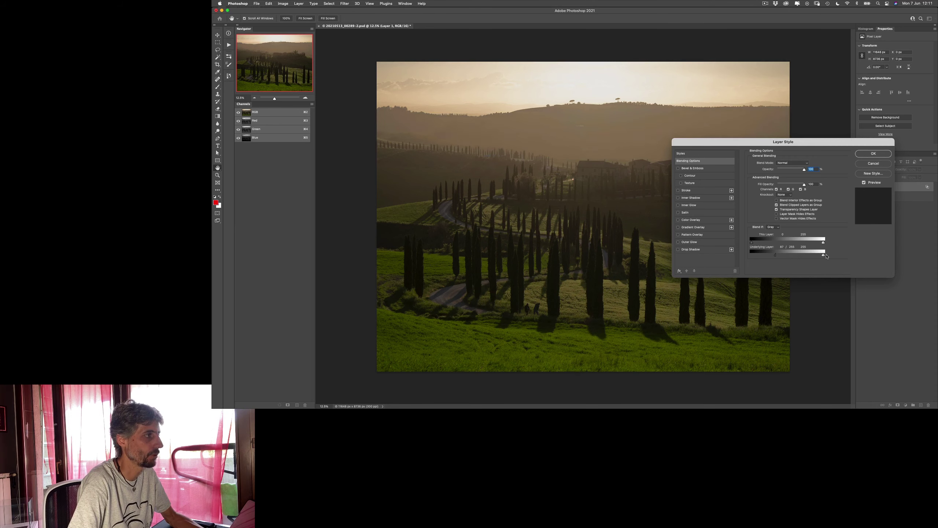
{"action": "left_click_drag", "start_coordinate": [773, 255], "coordinate": [789, 256]}
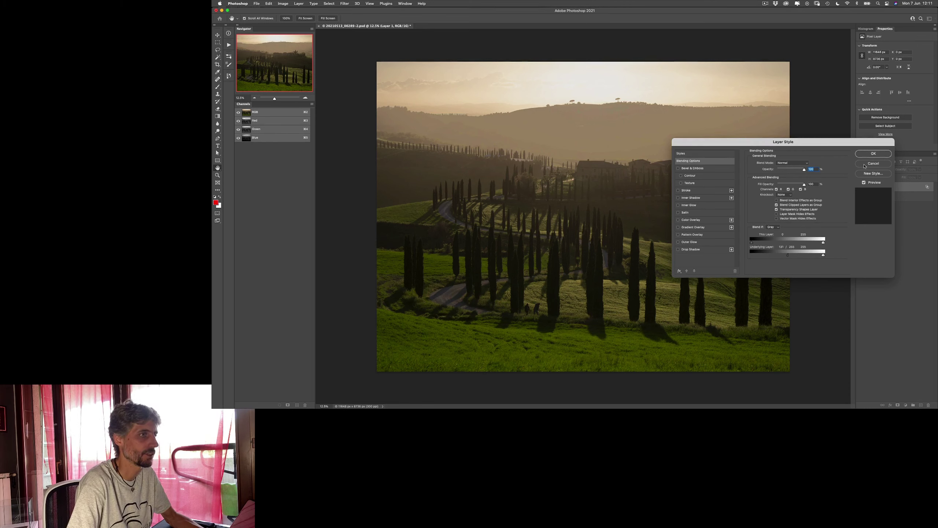
{"action": "left_click", "coordinate": [873, 154]}
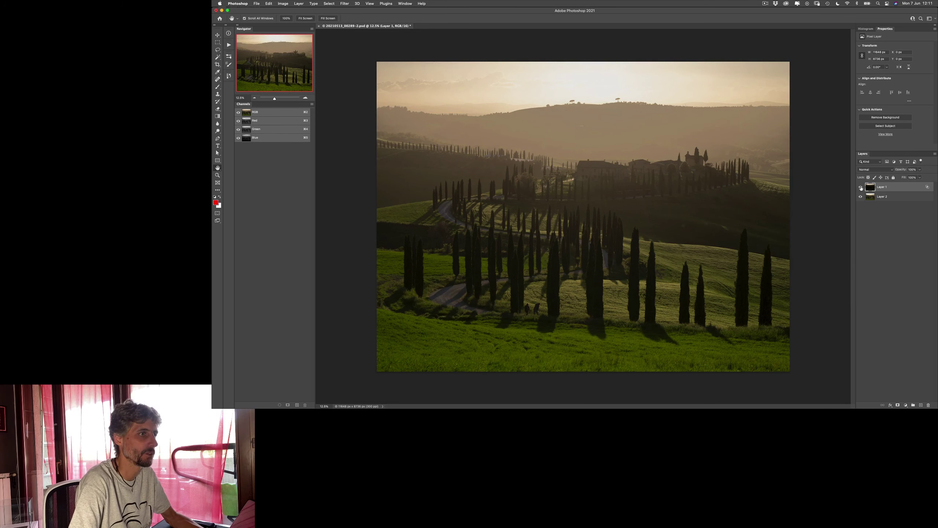
- Toggle Layer 1 on and off to compare the new soft blend against the brighter exposure
{"action": "left_click", "coordinate": [860, 187]}
{"action": "left_click", "coordinate": [860, 187]}
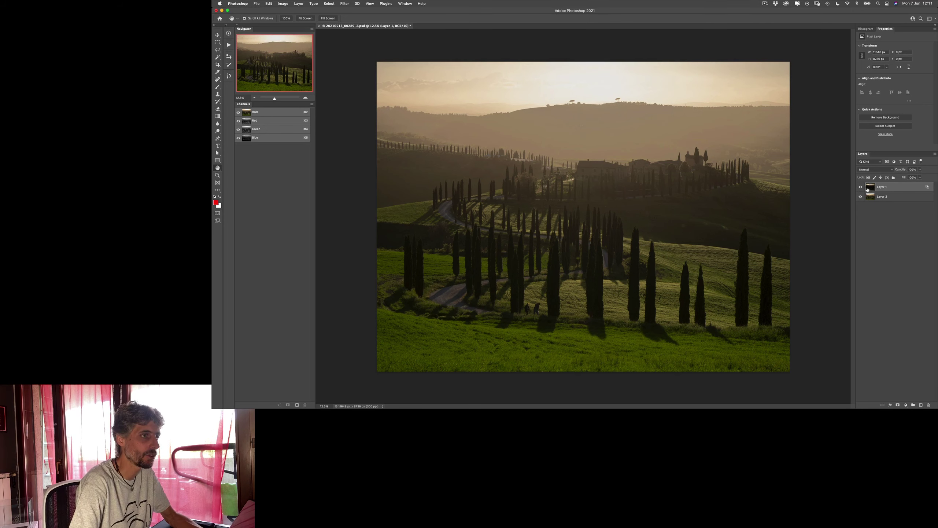
{"action": "left_click", "coordinate": [860, 188]}
{"action": "left_click", "coordinate": [860, 188]}
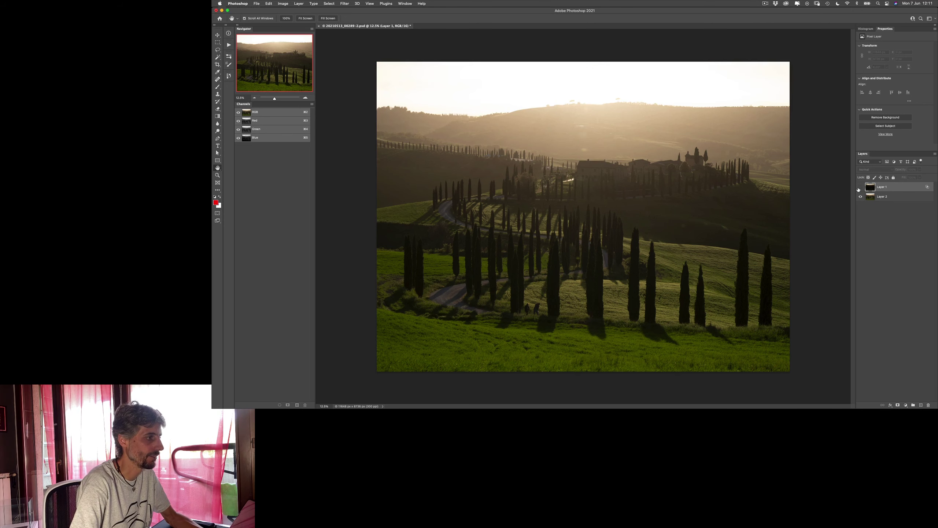
{"action": "left_click", "coordinate": [860, 188]}
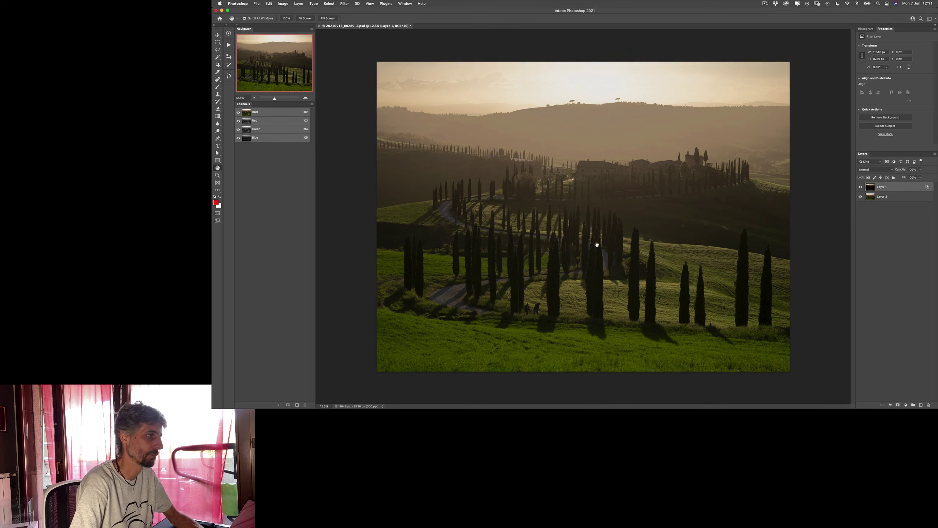
{"action": "scroll", "coordinate": [672, 260], "scroll_direction": "up", "scroll_amount": 5}
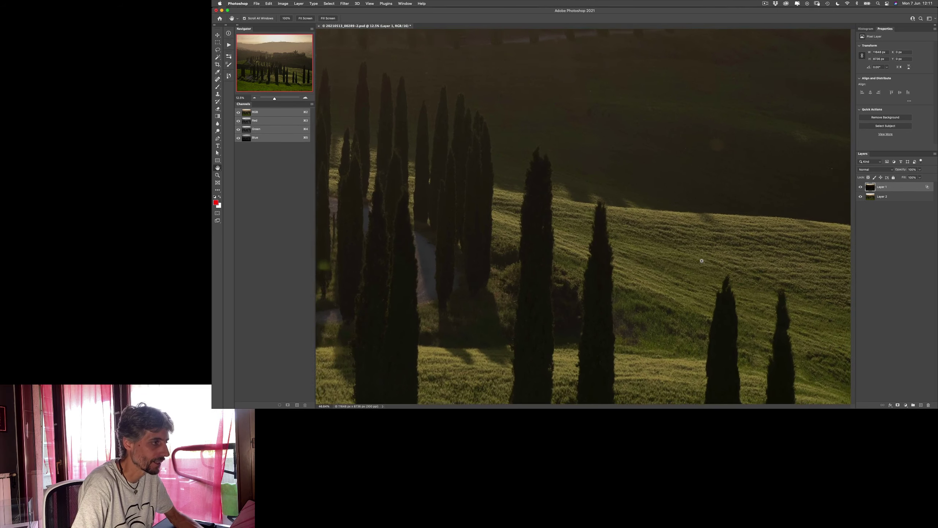
{"action": "left_click", "coordinate": [860, 187]}
{"action": "left_click", "coordinate": [861, 188]}
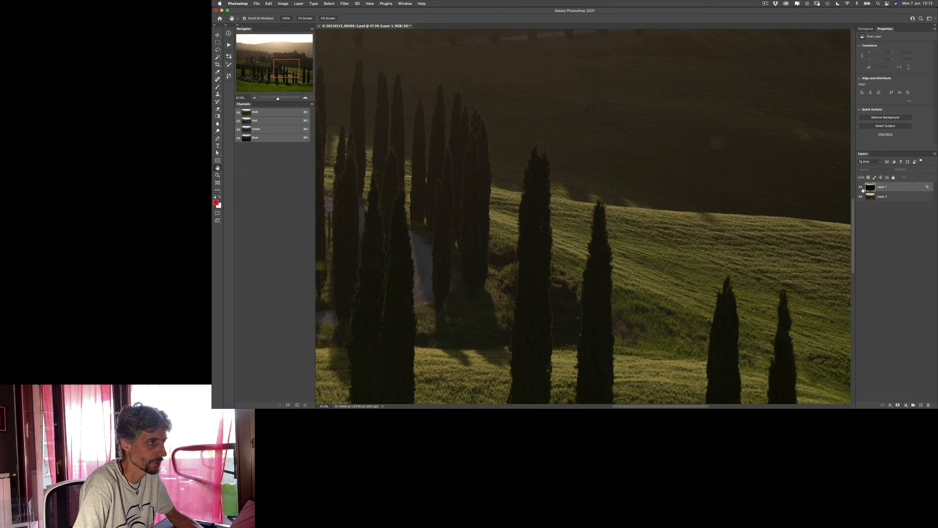
{"action": "left_click_drag", "start_coordinate": [662, 253], "coordinate": [773, 138]}
{"action": "left_click", "coordinate": [861, 188]}
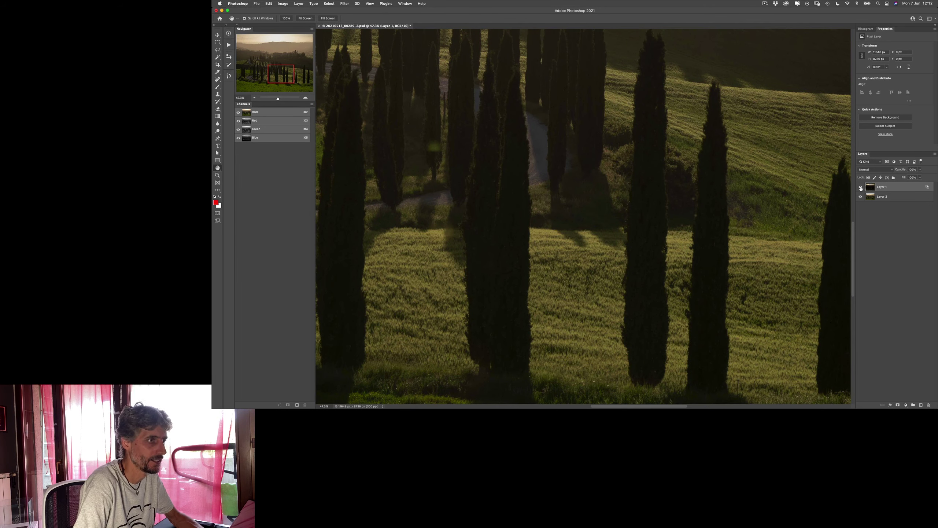
{"action": "left_click", "coordinate": [861, 188]}
{"action": "left_click", "coordinate": [861, 187]}
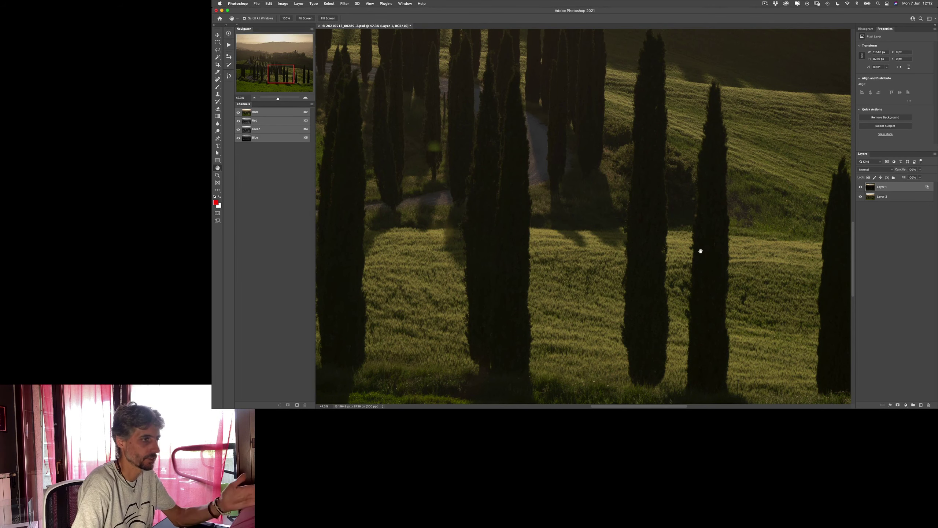
{"action": "key", "text": "super+0"}
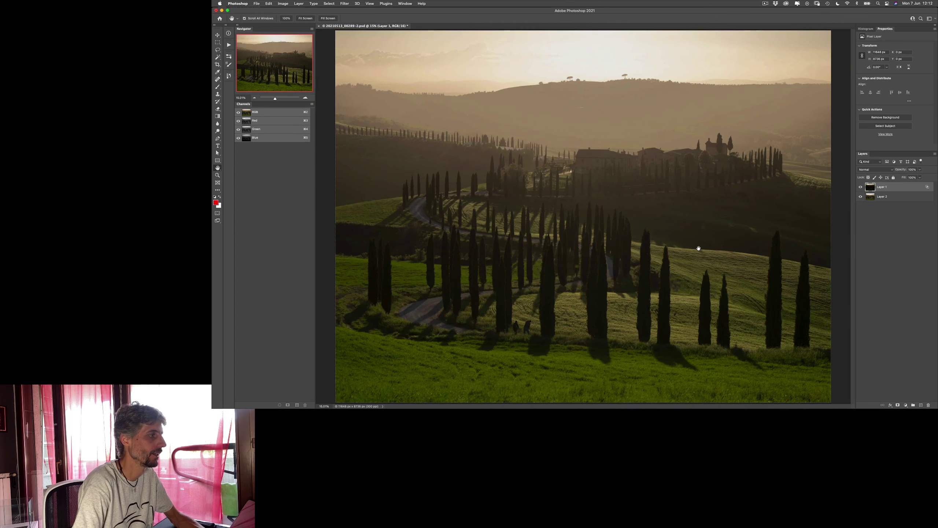
{"action": "left_click", "coordinate": [861, 187]}
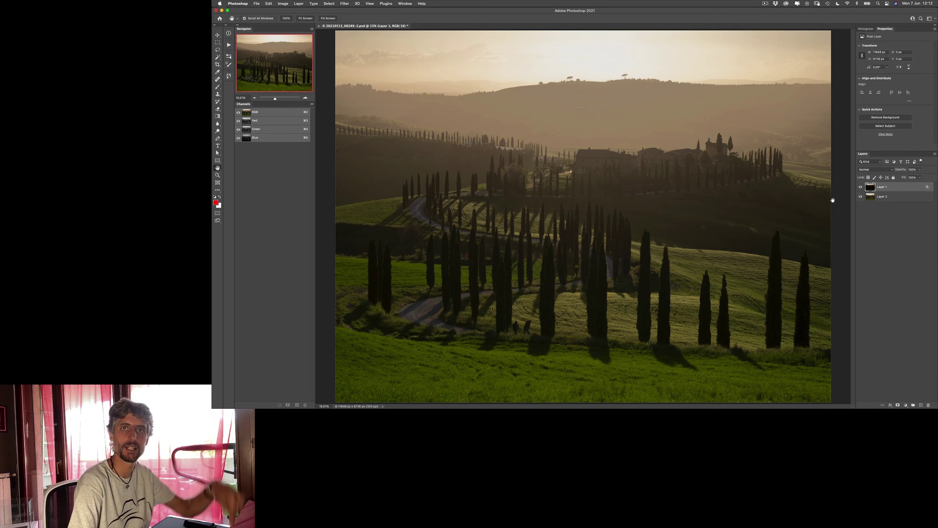
{"action": "key", "text": "super+minus"}
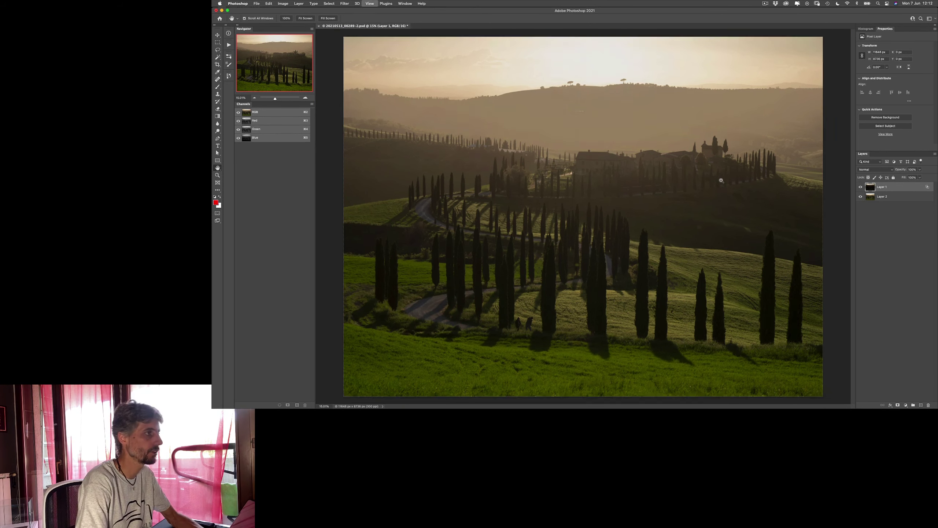
{"action": "left_click", "coordinate": [861, 187]}
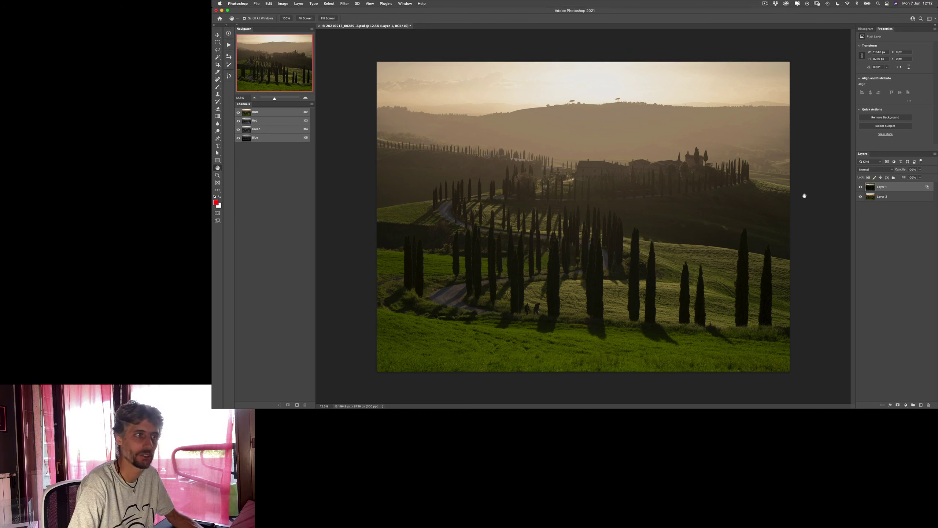
{"action": "left_click", "coordinate": [861, 187]}
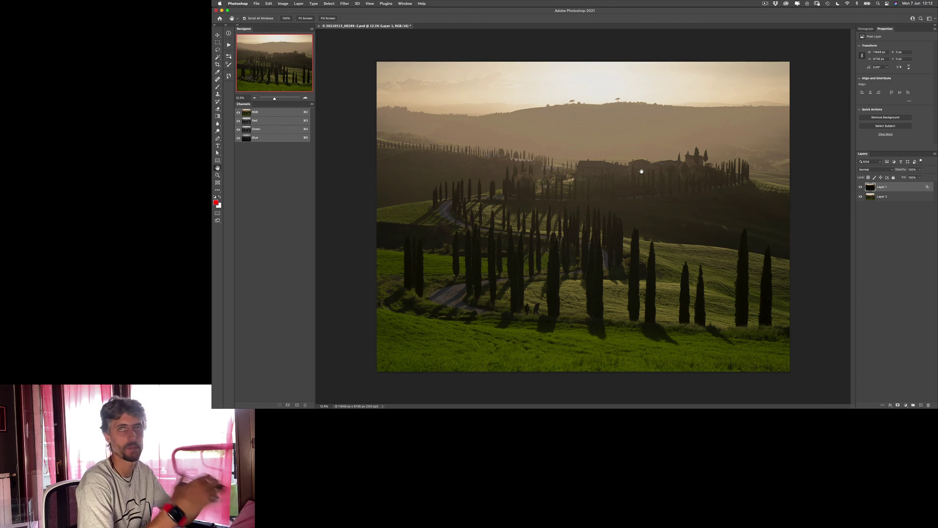
- Raise Layer 1's Underlying Layer Blend If limit from 133 to 150, then fit the image and compare
{"action": "scroll", "coordinate": [504, 156], "scroll_direction": "up", "scroll_amount": 5}
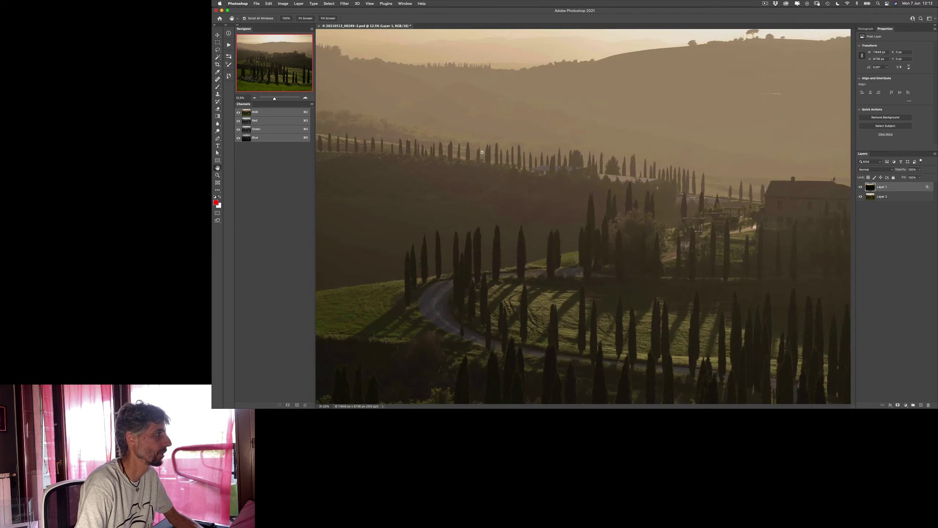
{"action": "scroll", "coordinate": [504, 156], "scroll_direction": "up", "scroll_amount": 5}
{"action": "scroll", "coordinate": [546, 182], "scroll_direction": "up", "scroll_amount": 3}
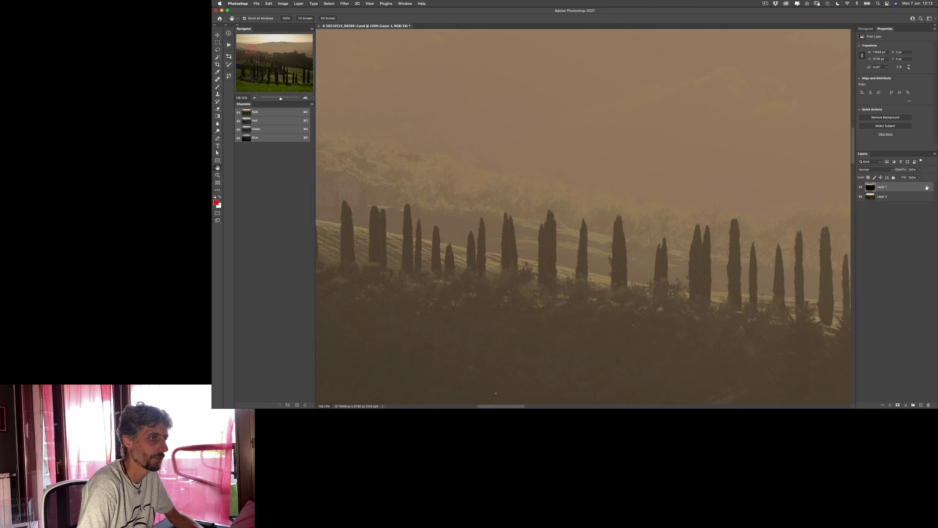
{"action": "double_click", "coordinate": [927, 187]}
{"action": "left_click_drag", "start_coordinate": [790, 256], "coordinate": [793, 257]}
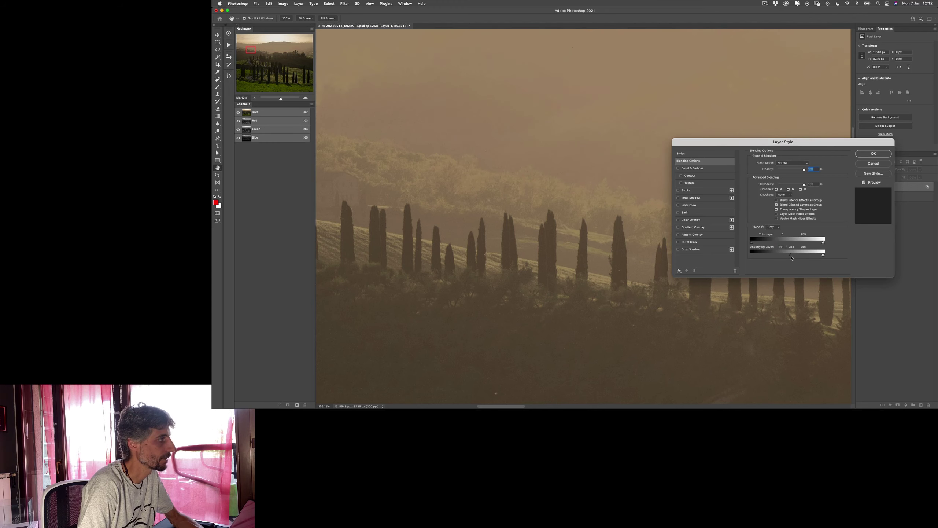
{"action": "left_click", "coordinate": [873, 153]}
{"action": "key", "text": "super+0"}
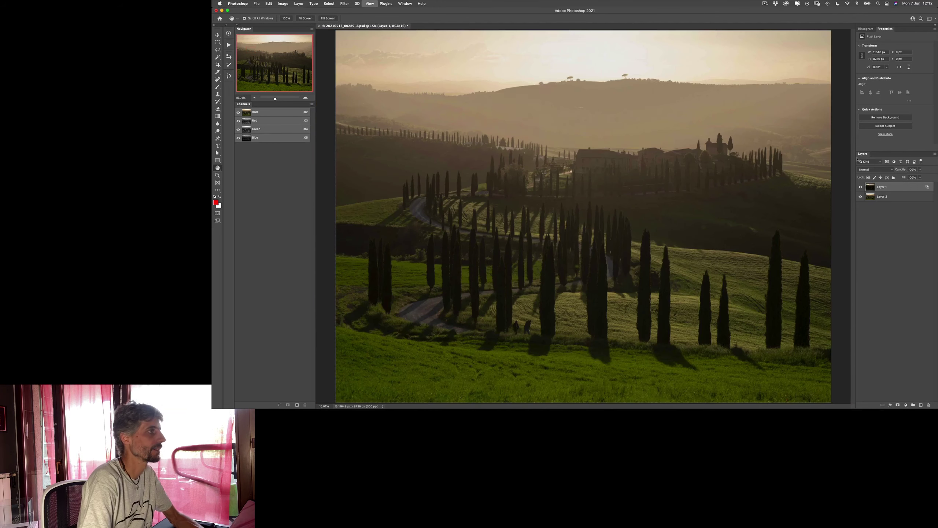
{"action": "left_click", "coordinate": [860, 187]}
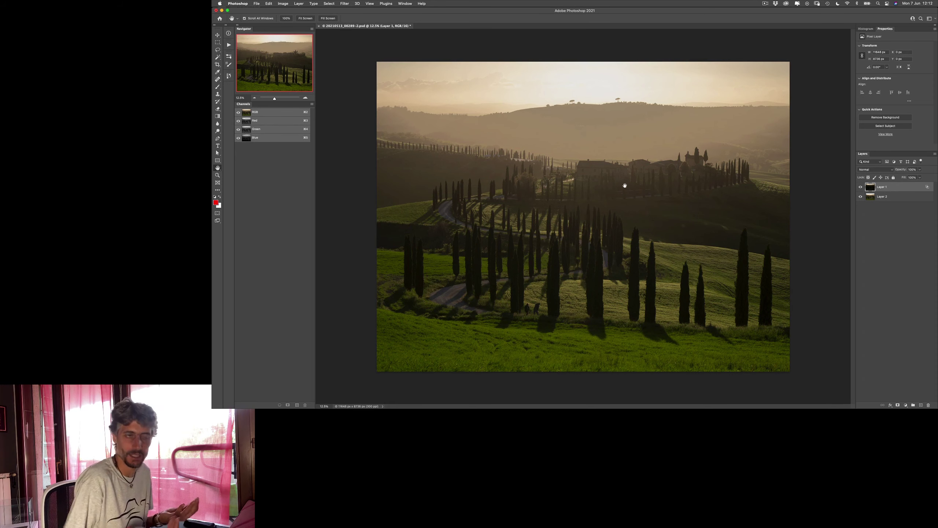
{"action": "left_click", "coordinate": [860, 188]}
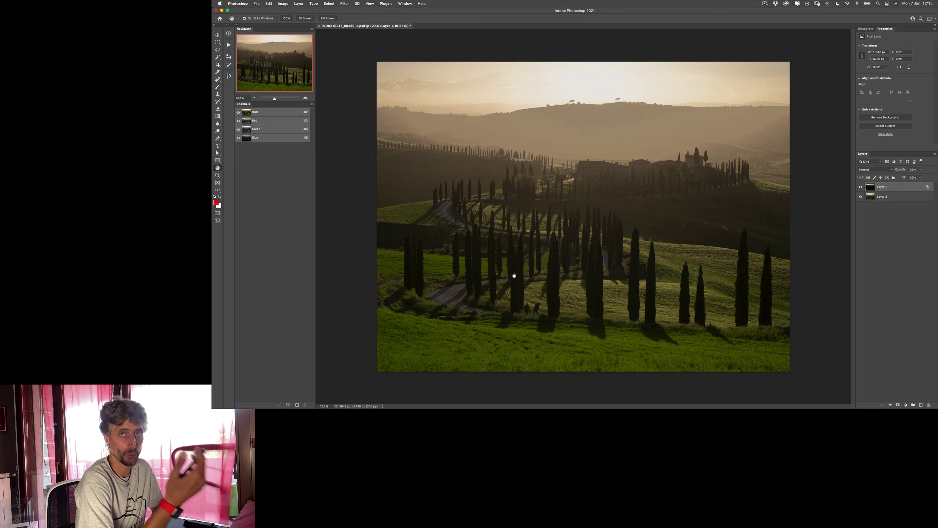
- Show the Luminosity histogram, refreshing it and toggling Layer 1 to compare
{"action": "left_click", "coordinate": [869, 30]}
{"action": "left_click", "coordinate": [886, 36]}
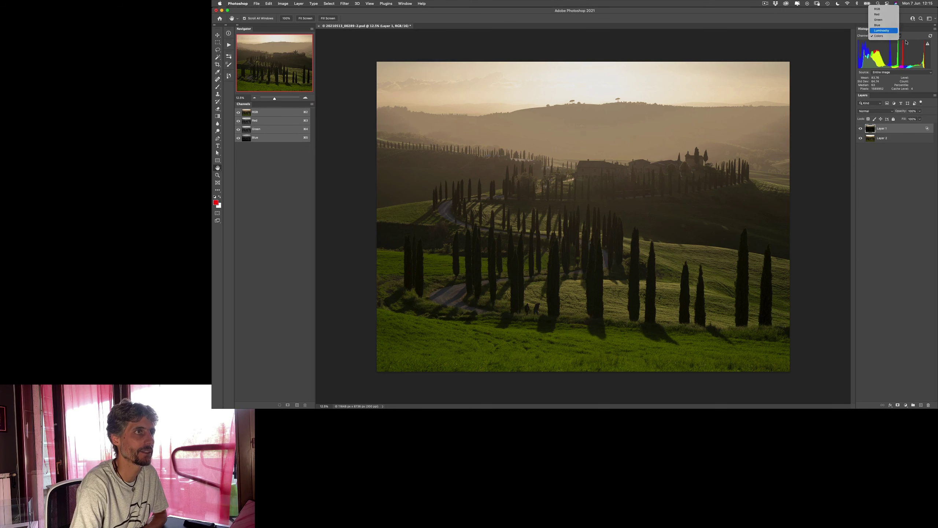
{"action": "left_click", "coordinate": [886, 30]}
{"action": "left_click", "coordinate": [930, 35]}
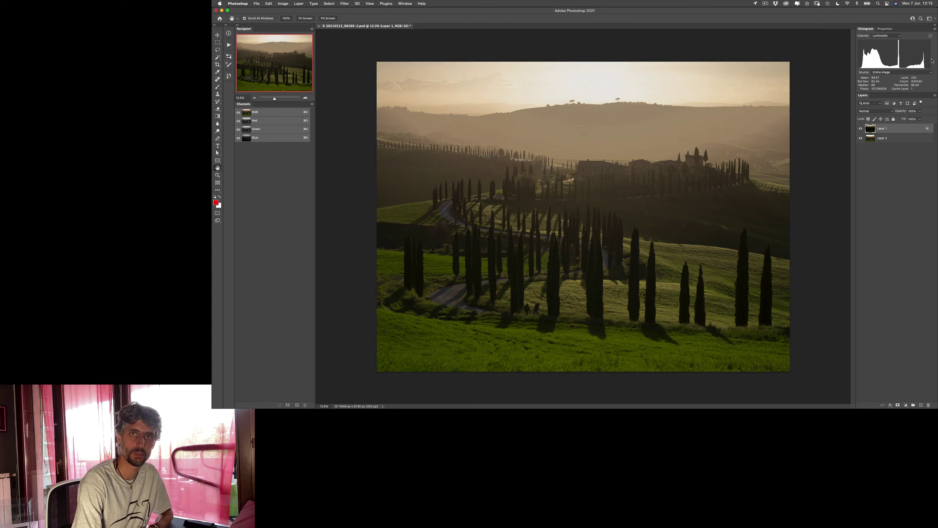
{"action": "left_click", "coordinate": [861, 129]}
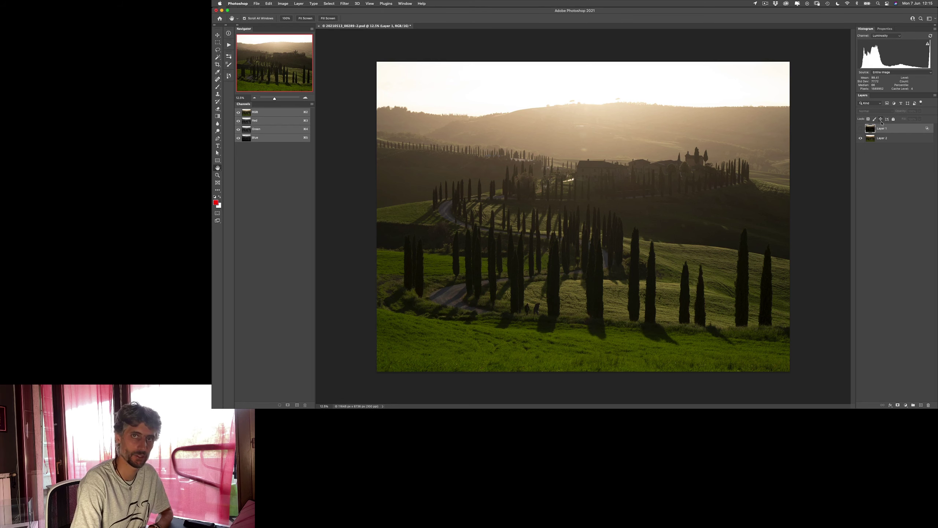
{"action": "left_click", "coordinate": [861, 129]}
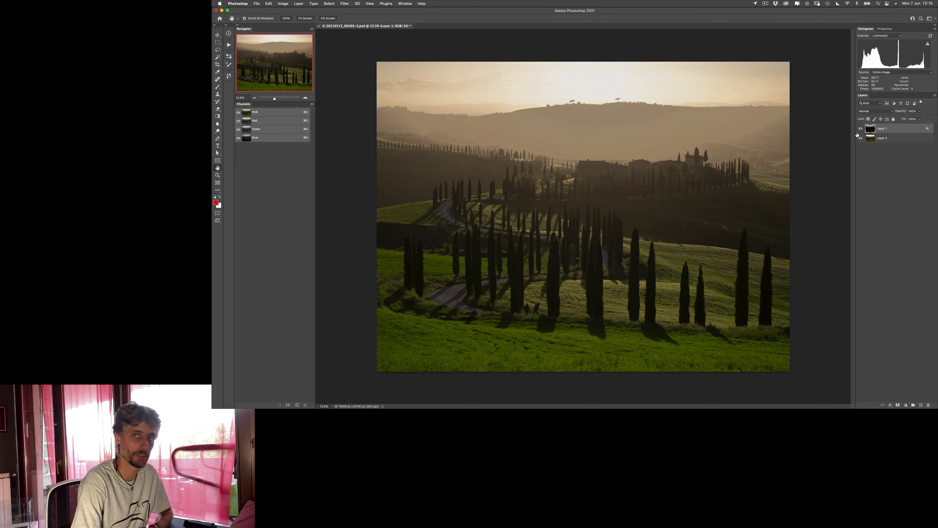
{"action": "left_click", "coordinate": [928, 44]}
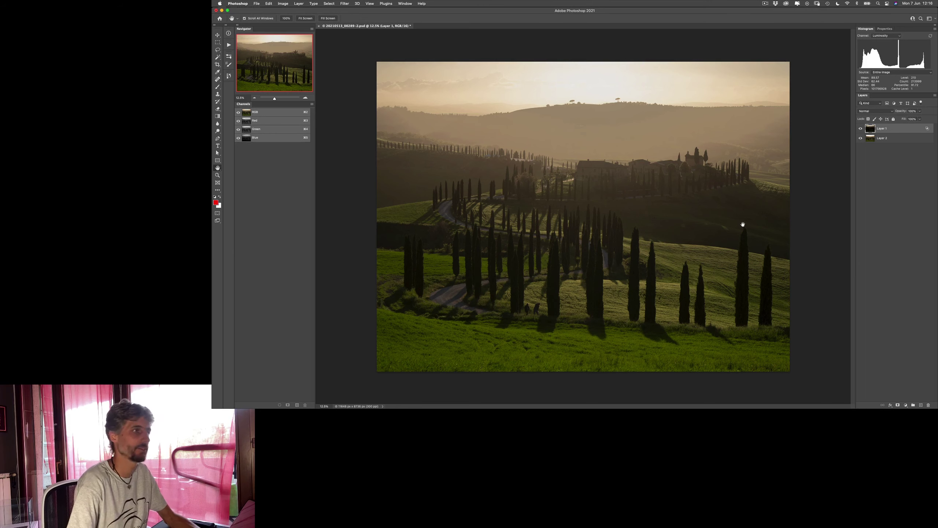
- Add a new empty Layer 3 above Layer 1
{"action": "scroll", "coordinate": [689, 254], "scroll_direction": "up", "scroll_amount": 5}
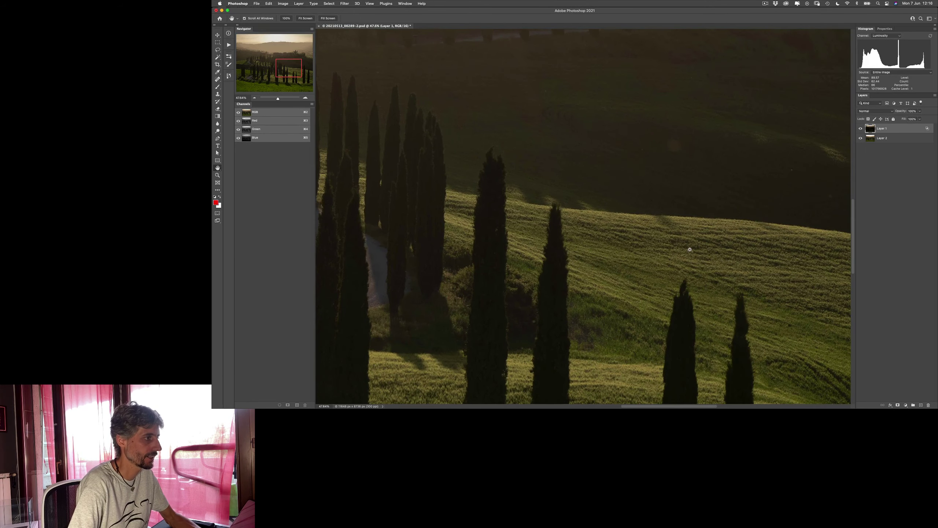
{"action": "scroll", "coordinate": [595, 239], "scroll_direction": "down", "scroll_amount": 5}
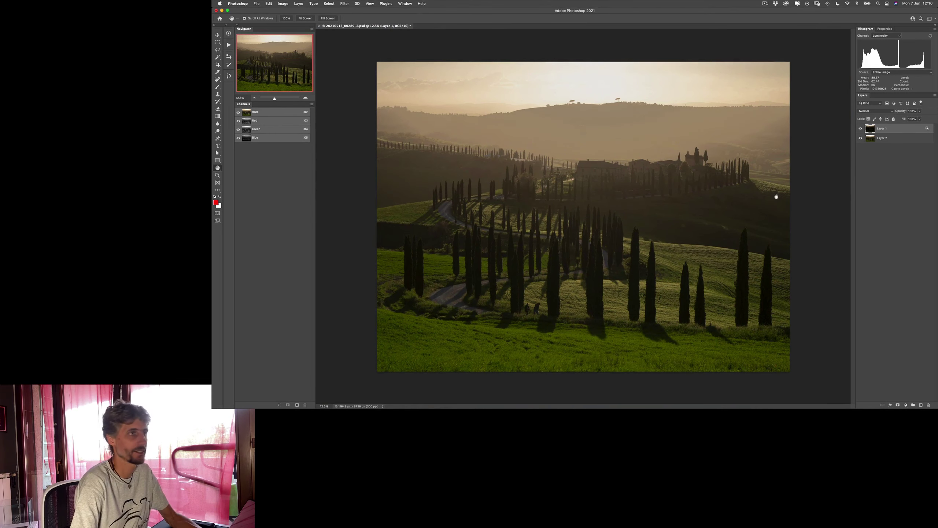
{"action": "left_click", "coordinate": [921, 405]}
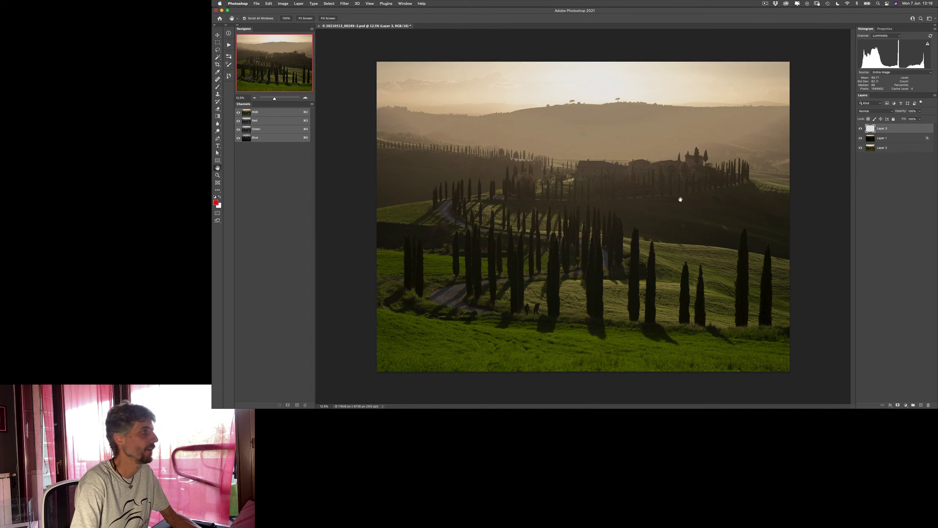
- Set Layer 3 to Soft Light and try white and black brush strokes on the fields
{"action": "key", "text": "b"}
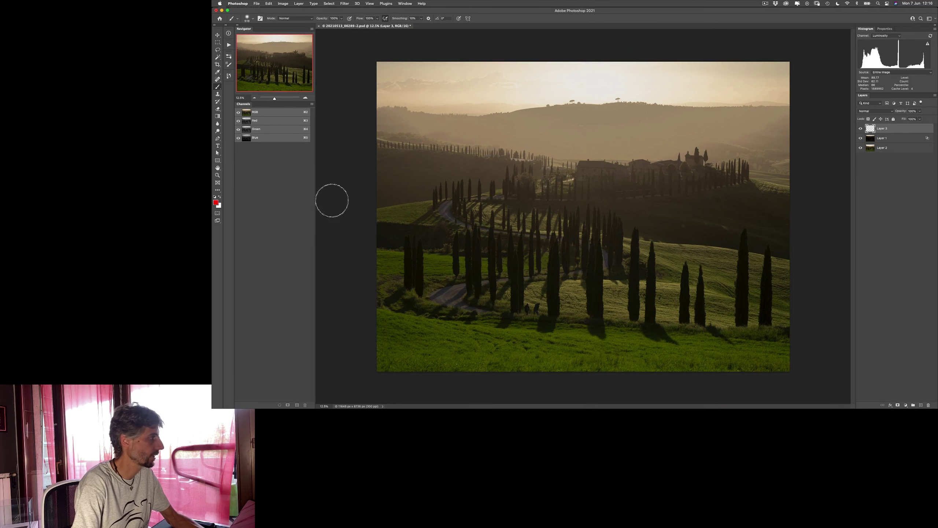
{"action": "left_click", "coordinate": [873, 111]}
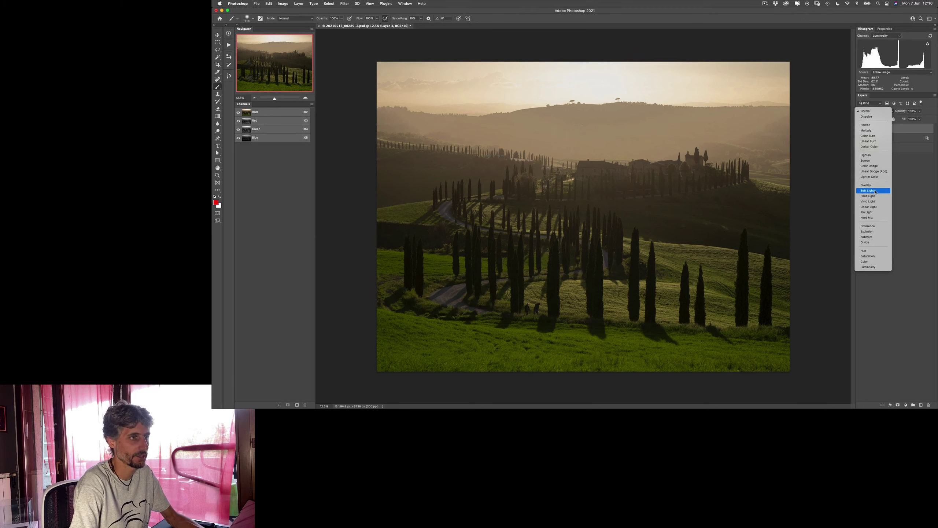
{"action": "left_click", "coordinate": [876, 191]}
{"action": "key", "text": "d"}
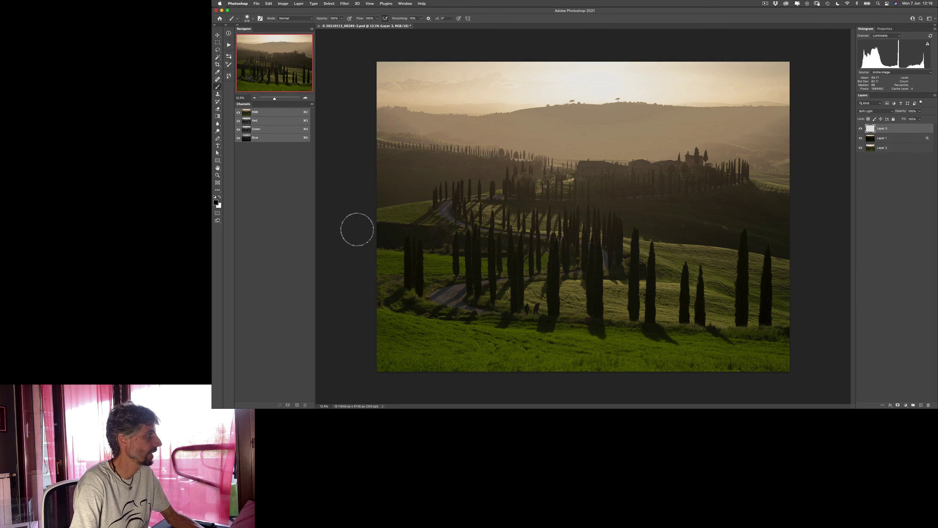
{"action": "key", "text": "x"}
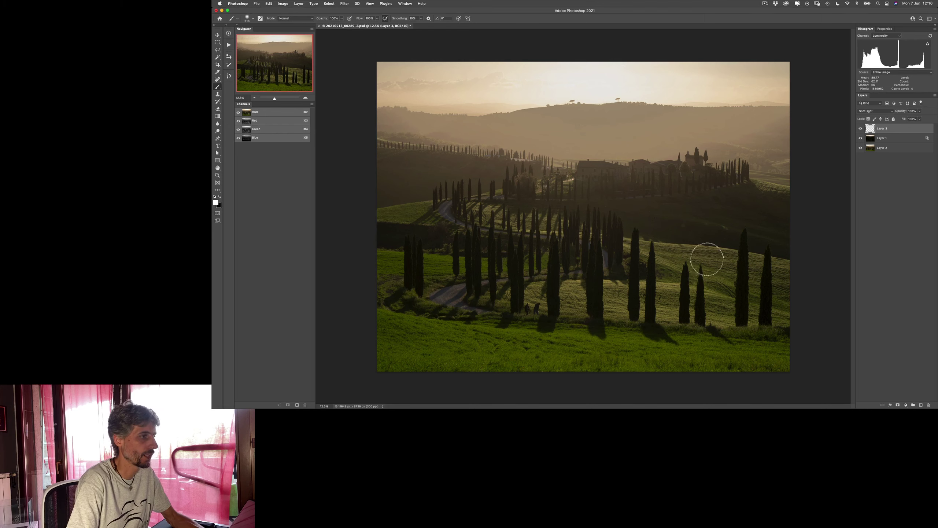
{"action": "mouse_move", "coordinate": [706, 256]}
{"action": "left_mouse_down"}
{"action": "mouse_move", "coordinate": [709, 340]}
{"action": "mouse_move", "coordinate": [759, 336]}
{"action": "left_mouse_up"}
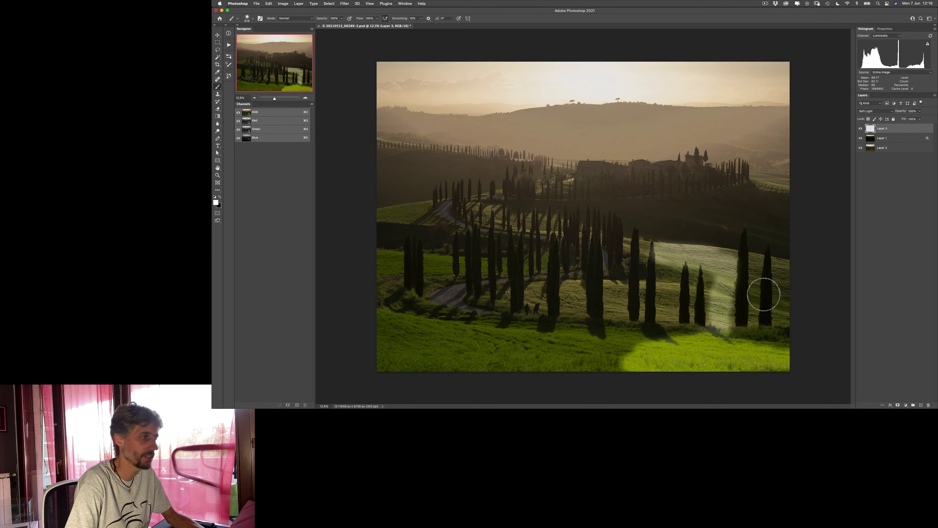
{"action": "key", "text": "x"}
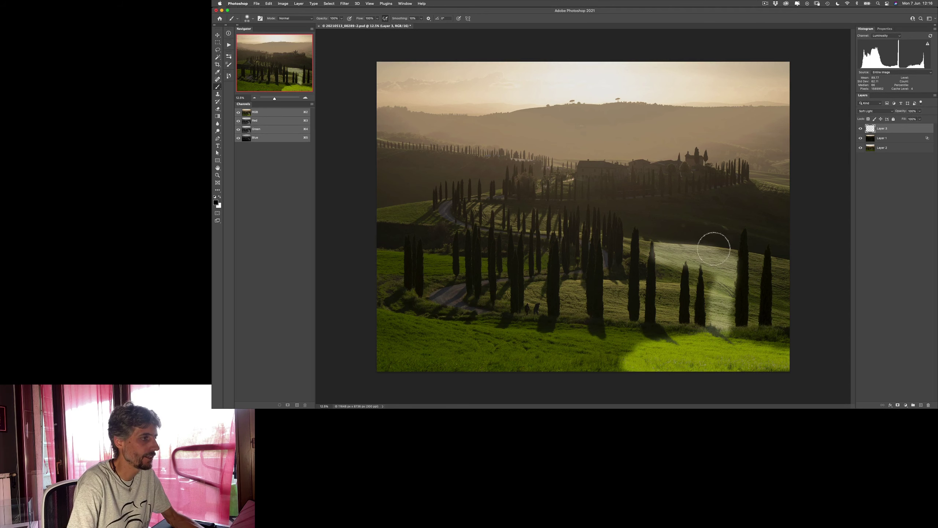
{"action": "mouse_move", "coordinate": [645, 220]}
{"action": "left_mouse_down"}
{"action": "mouse_move", "coordinate": [723, 226]}
{"action": "mouse_move", "coordinate": [738, 198]}
{"action": "mouse_move", "coordinate": [691, 233]}
{"action": "left_mouse_up"}
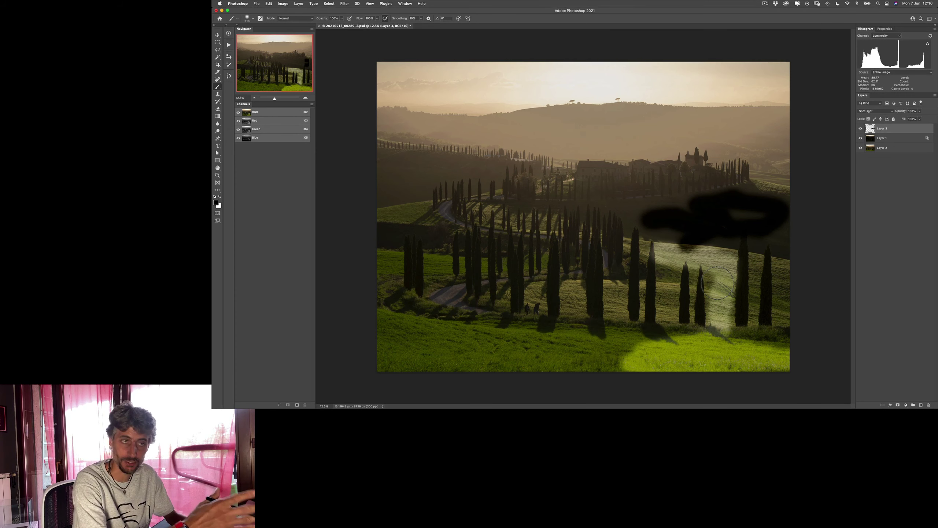
- Clear Layer 3's strokes and set up a white brush at 10% flow
{"action": "key", "text": "super+a"}
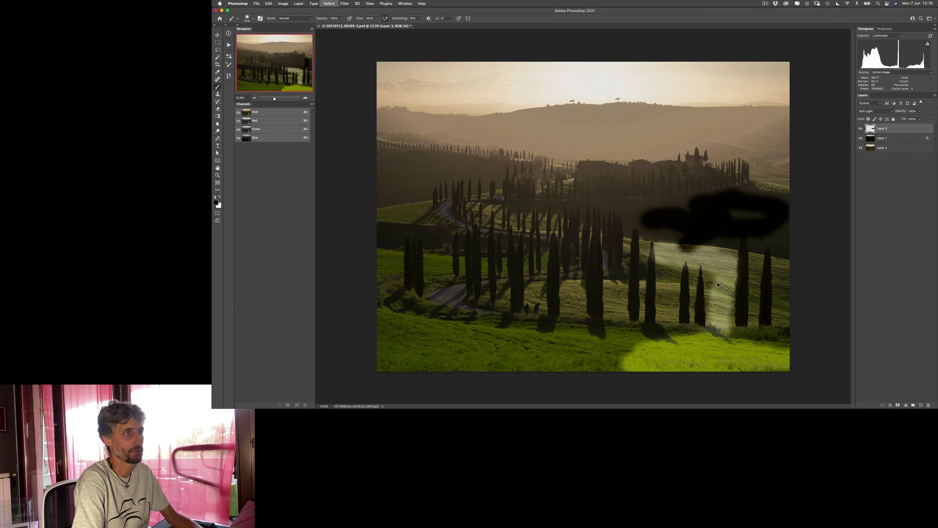
{"action": "key", "text": "BackSpace"}
{"action": "key", "text": "super+d"}
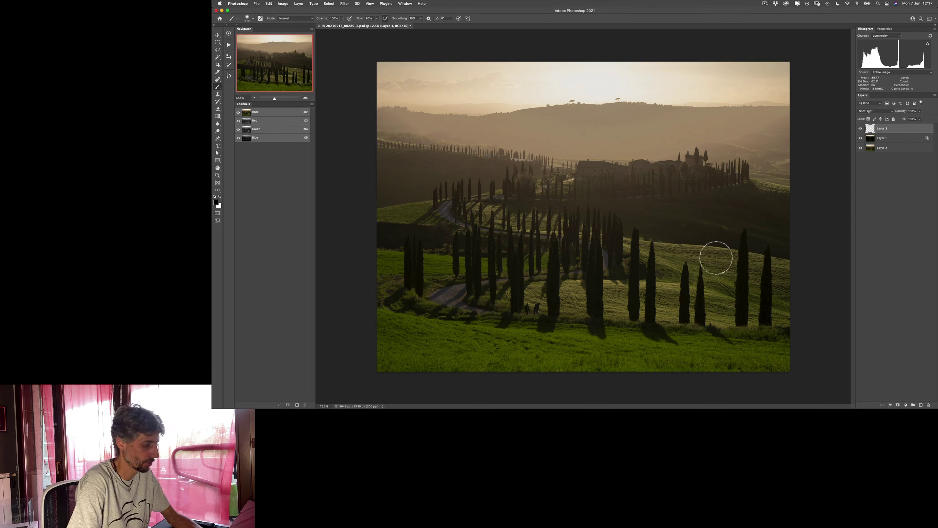
{"action": "key", "text": "x"}
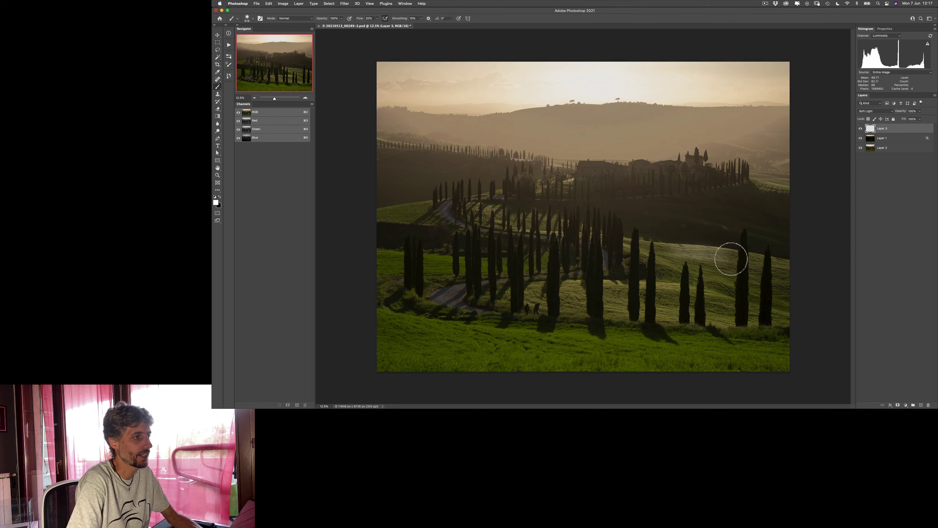
{"action": "mouse_move", "coordinate": [731, 259]}
{"action": "left_mouse_down"}
{"action": "mouse_move", "coordinate": [692, 248]}
{"action": "mouse_move", "coordinate": [683, 258]}
{"action": "mouse_move", "coordinate": [731, 274]}
{"action": "left_mouse_up"}
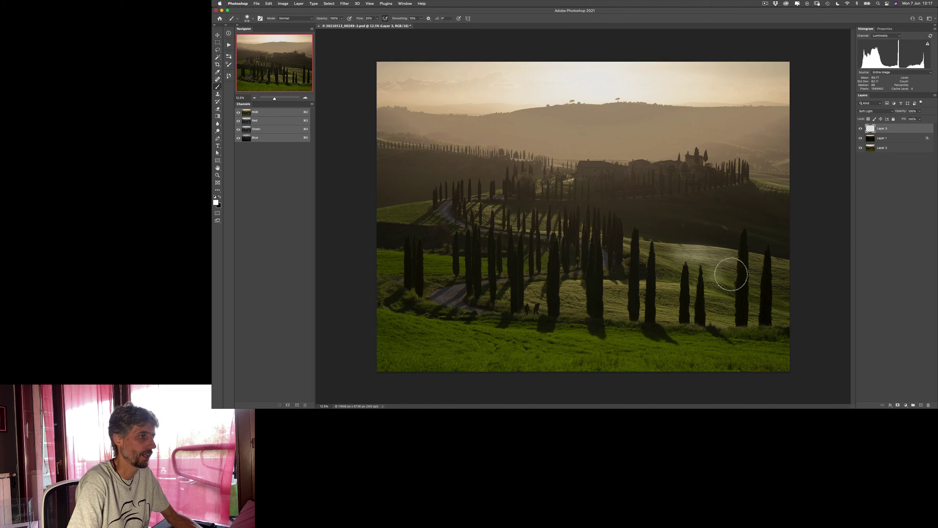
{"action": "key", "text": "ctrl+z"}
{"action": "key", "text": "ctrl+z"}
{"action": "key", "text": "ctrl+z"}
{"action": "key", "text": "ctrl+z"}
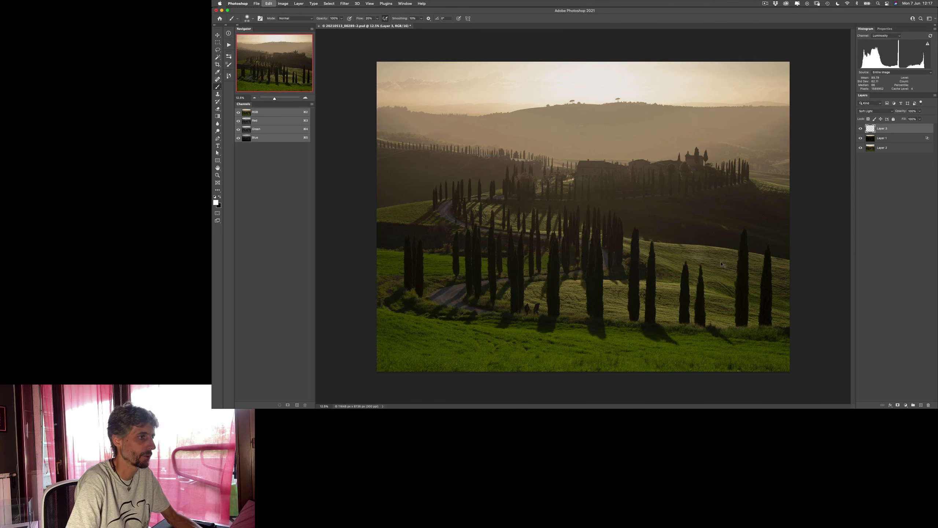
{"action": "key", "text": "shift+1"}
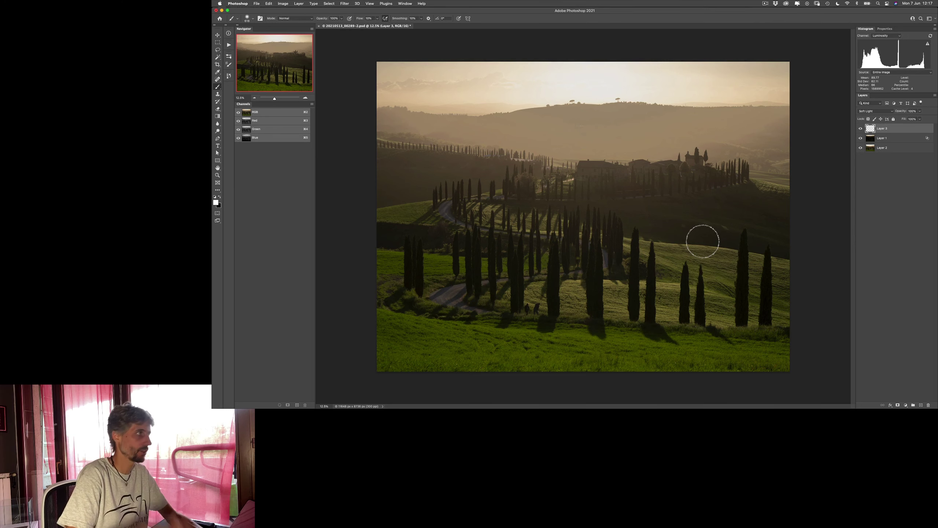
- Enable Transfer in Brush Settings so opacity and flow follow Pen Pressure
{"action": "left_click", "coordinate": [228, 57]}
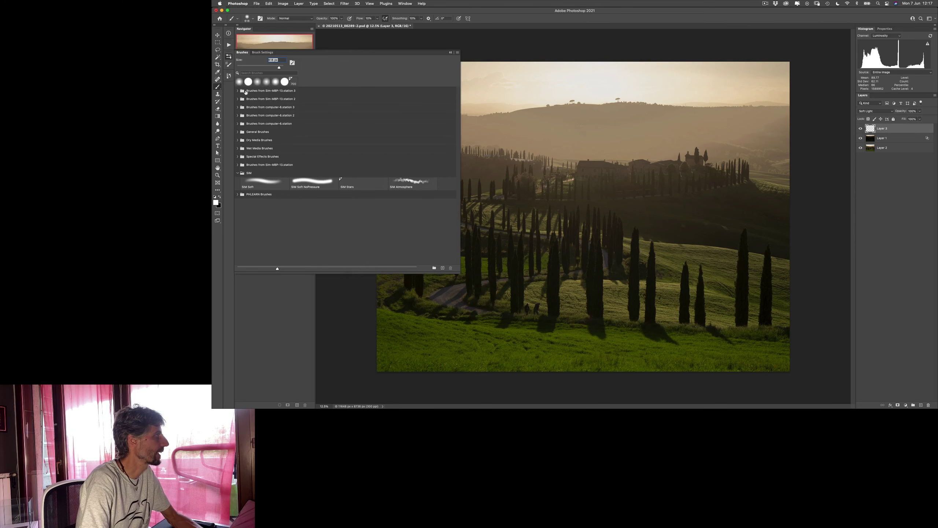
{"action": "left_click", "coordinate": [229, 65]}
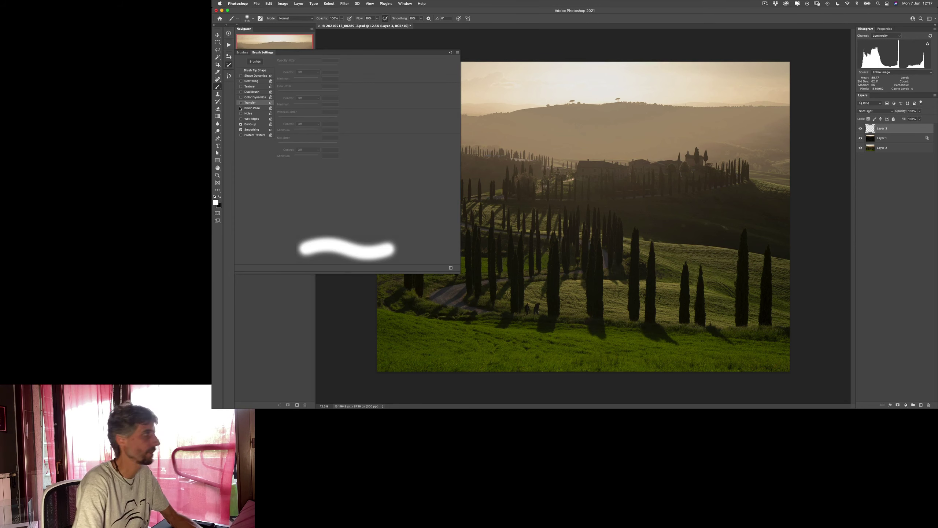
{"action": "left_click", "coordinate": [240, 102]}
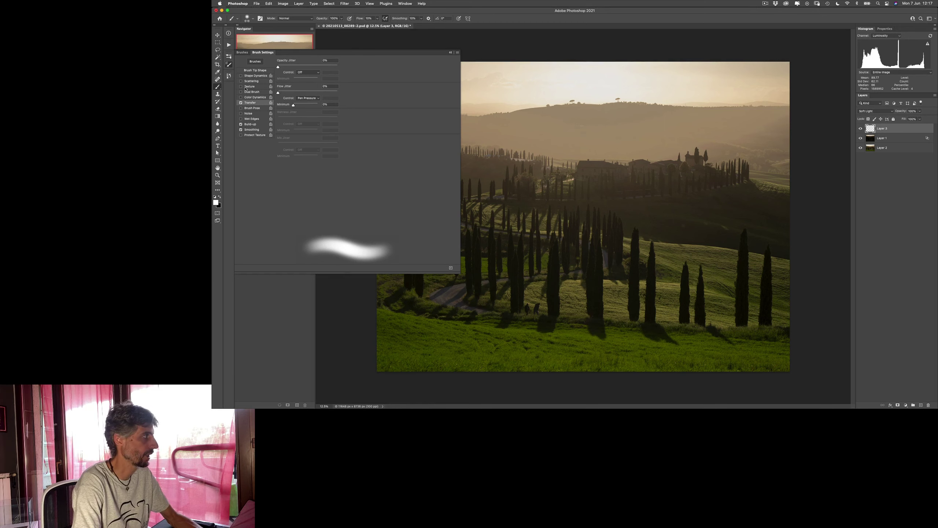
{"action": "left_click", "coordinate": [228, 65]}
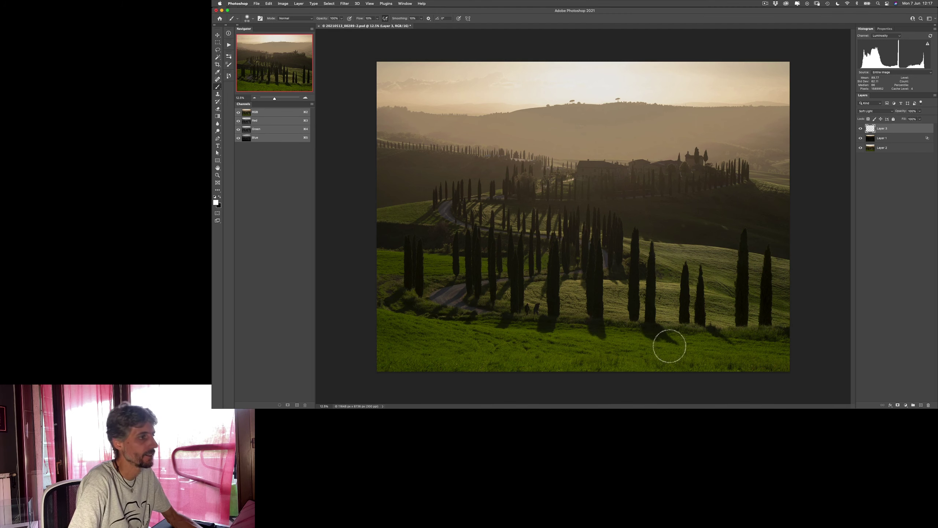
- Toggle Layer 3's visibility to compare its effect on the landscape
{"action": "left_click", "coordinate": [860, 128]}
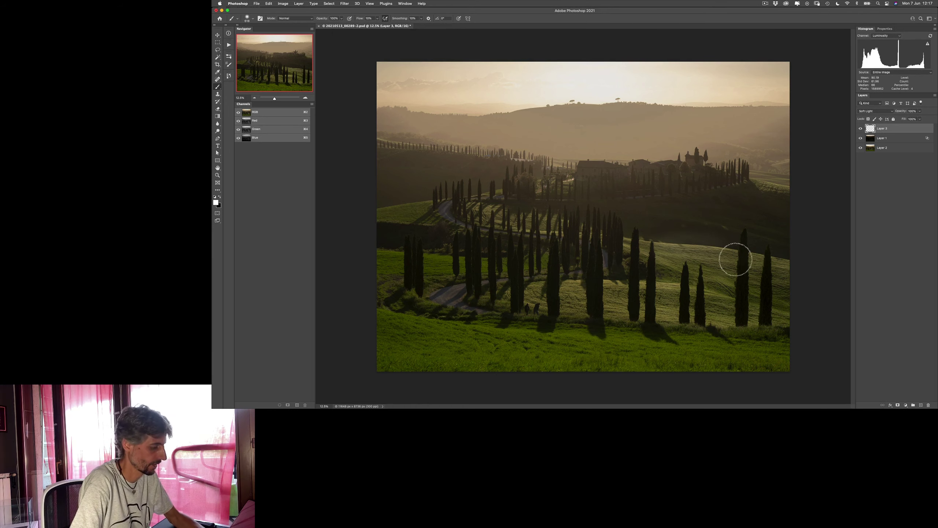
{"action": "scroll", "coordinate": [707, 253], "scroll_direction": "up", "scroll_amount": 5}
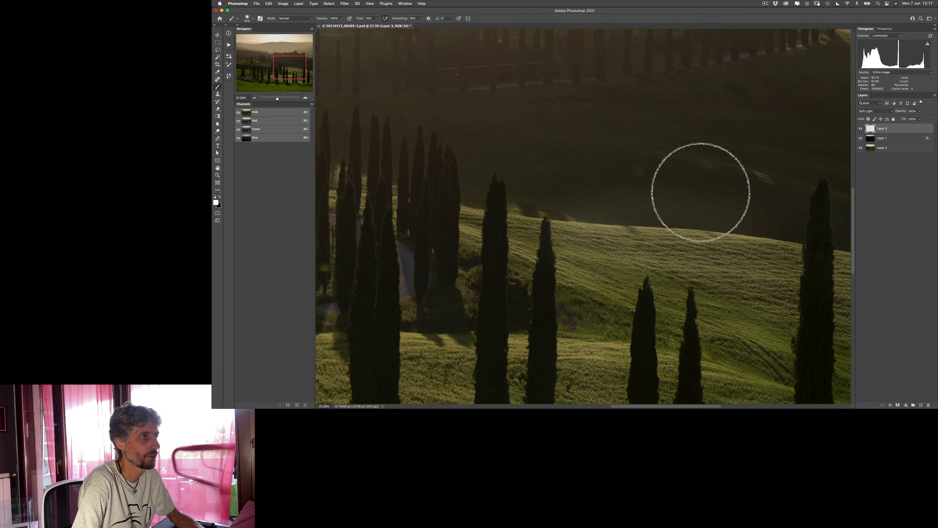
{"action": "left_click", "coordinate": [861, 129]}
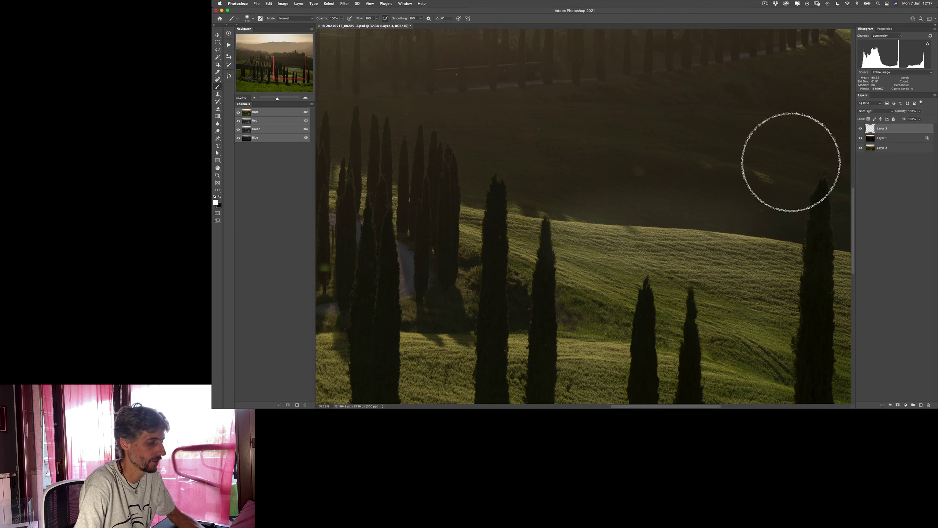
{"action": "key", "text": "h"}
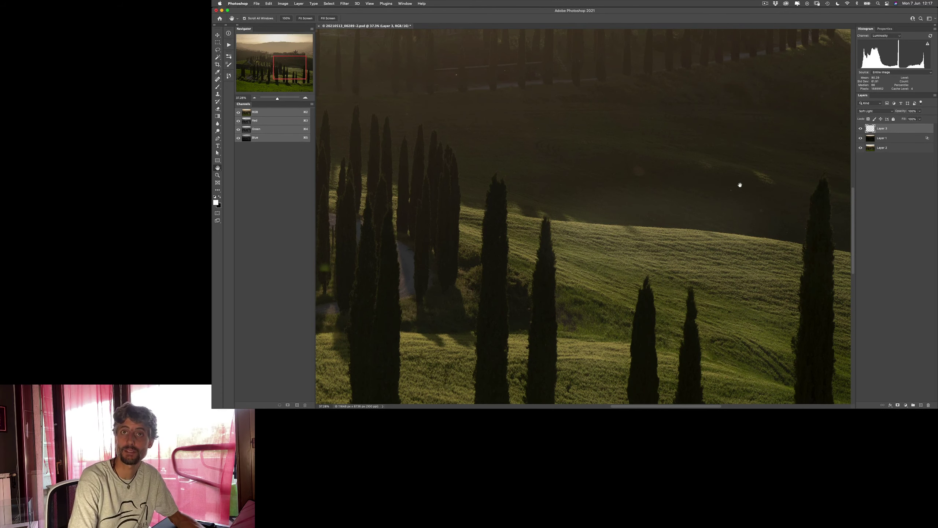
{"action": "scroll", "coordinate": [814, 215], "scroll_direction": "down", "scroll_amount": 4}
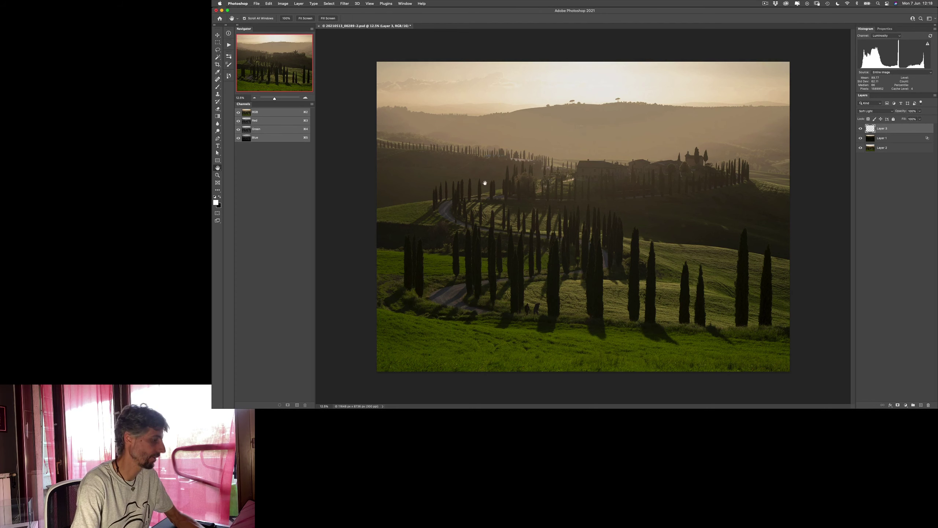
- Paint a trial brightening stroke on the grass, then delete everything on Layer 3
{"action": "key", "text": "b"}
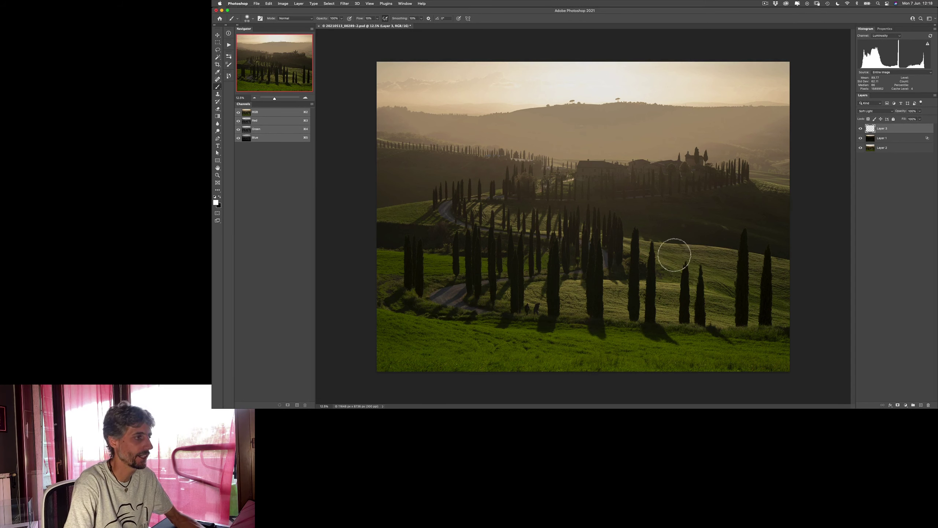
{"action": "mouse_move", "coordinate": [675, 255]}
{"action": "left_mouse_down"}
{"action": "mouse_move", "coordinate": [730, 255]}
{"action": "mouse_move", "coordinate": [610, 249]}
{"action": "left_mouse_up"}
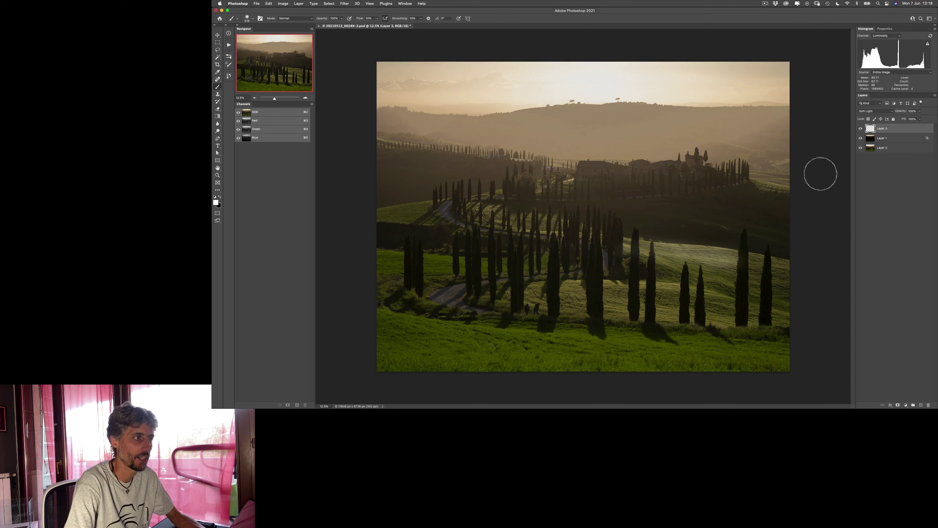
{"action": "key", "text": "super+a"}
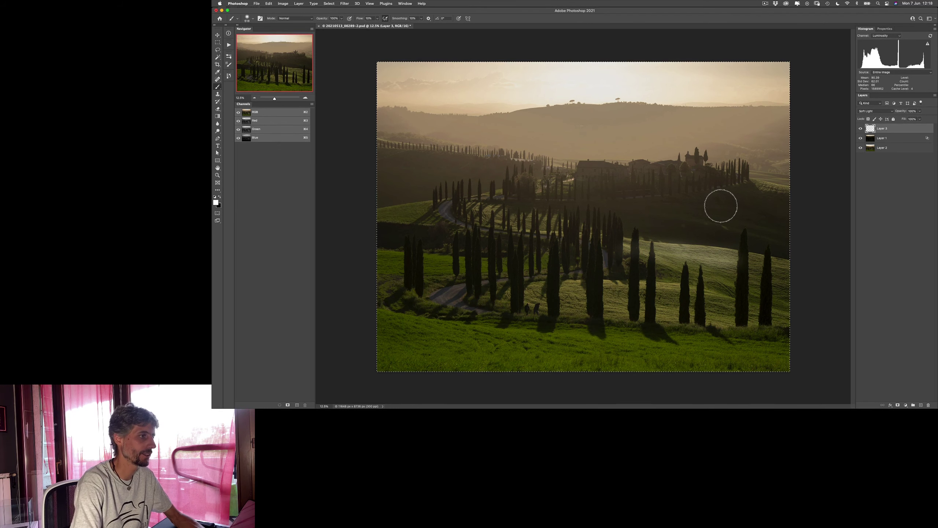
{"action": "key", "text": "BackSpace"}
{"action": "key", "text": "super+d"}
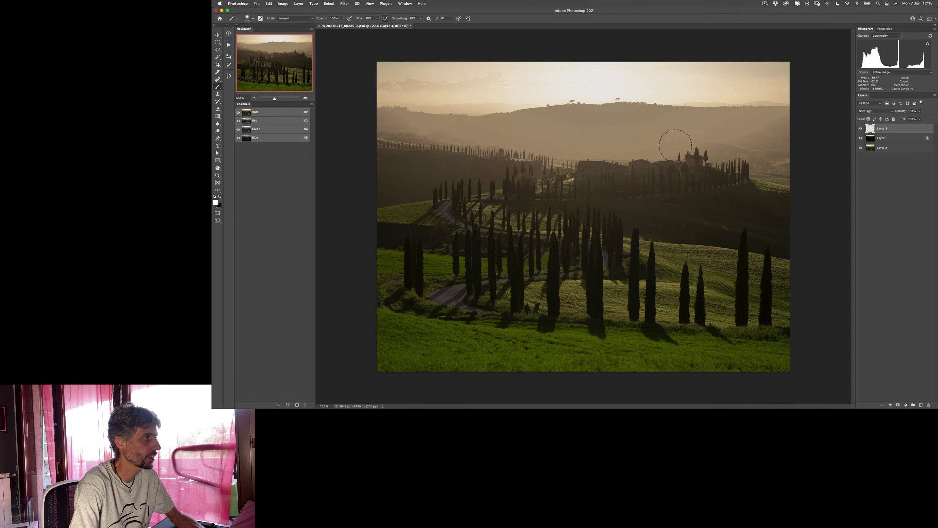
{"action": "left_click", "coordinate": [216, 203]}
- Sample a dark olive-brown from the landscape in the Color Picker
{"action": "left_click_drag", "start_coordinate": [563, 108], "coordinate": [397, 179]}
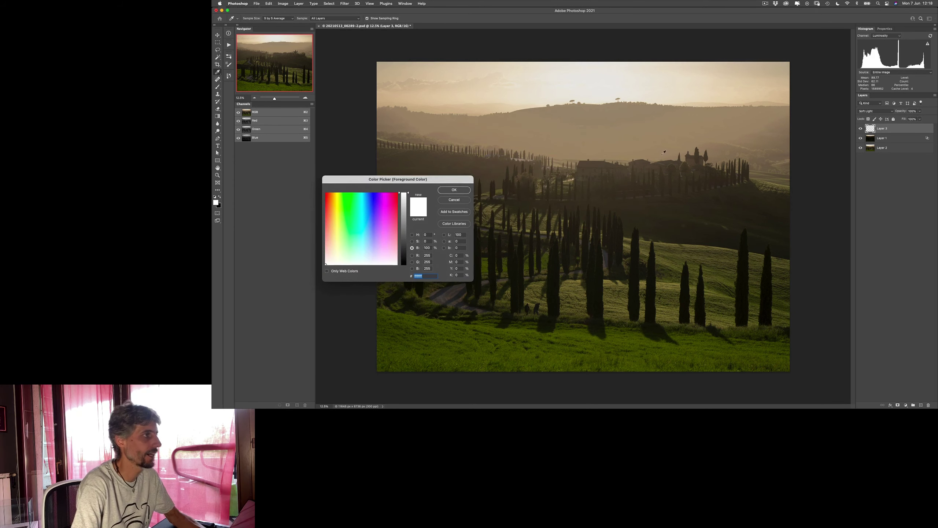
{"action": "left_click", "coordinate": [626, 74]}
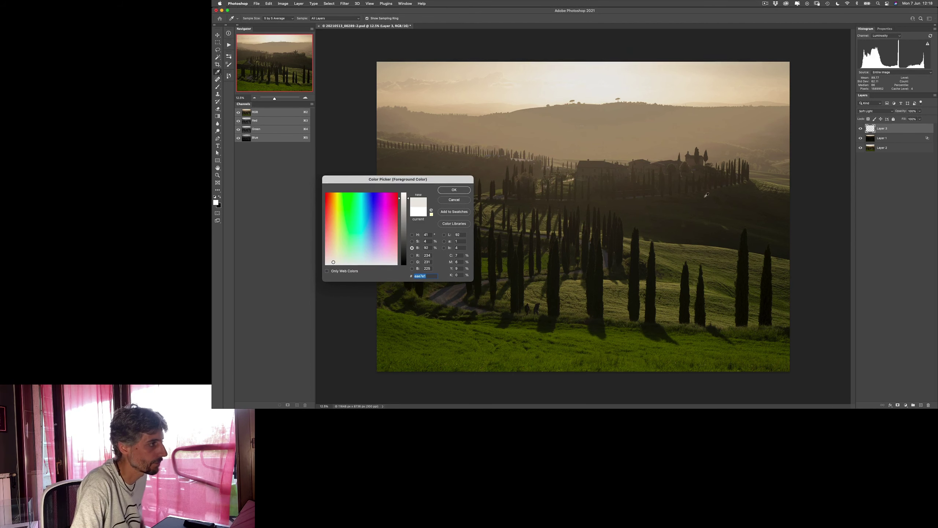
{"action": "left_click_drag", "start_coordinate": [583, 247], "coordinate": [610, 223]}
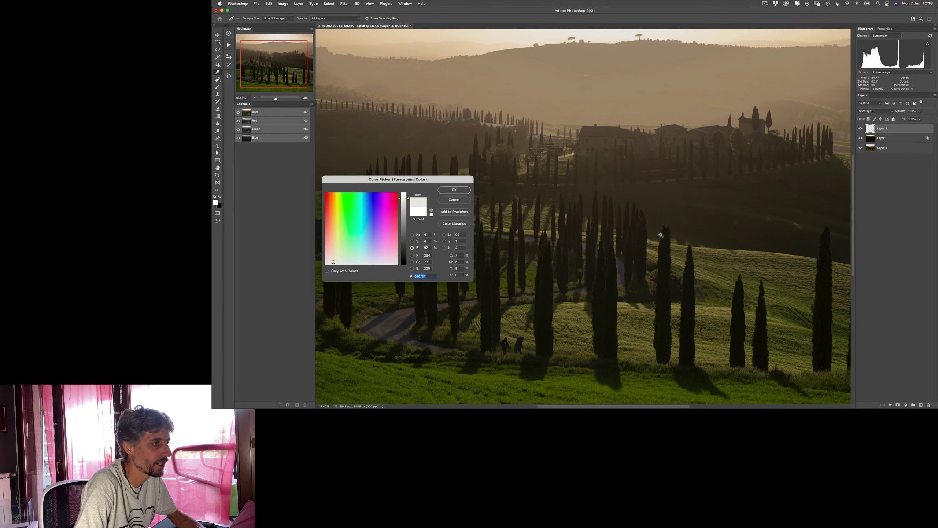
{"action": "scroll", "coordinate": [660, 238], "scroll_direction": "up", "scroll_amount": 2}
{"action": "left_click", "coordinate": [650, 241]}
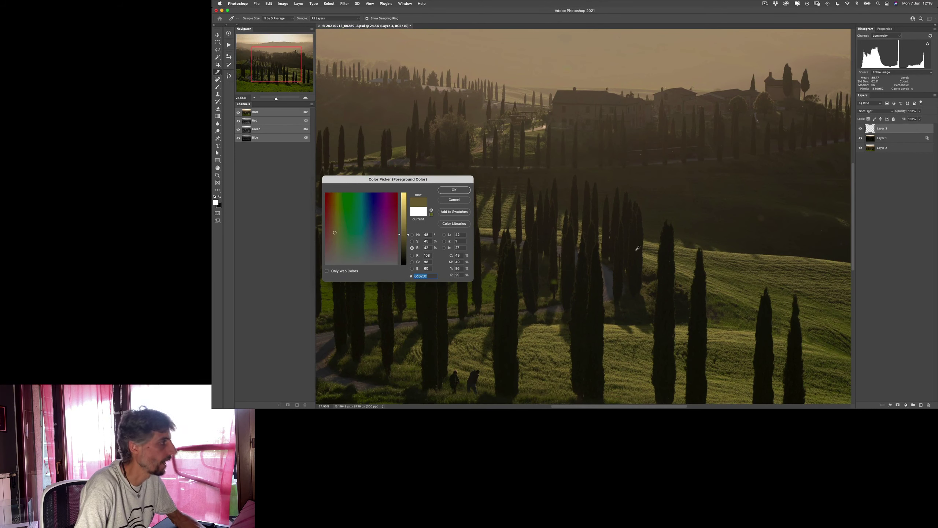
{"action": "left_click_drag", "start_coordinate": [398, 179], "coordinate": [425, 178]}
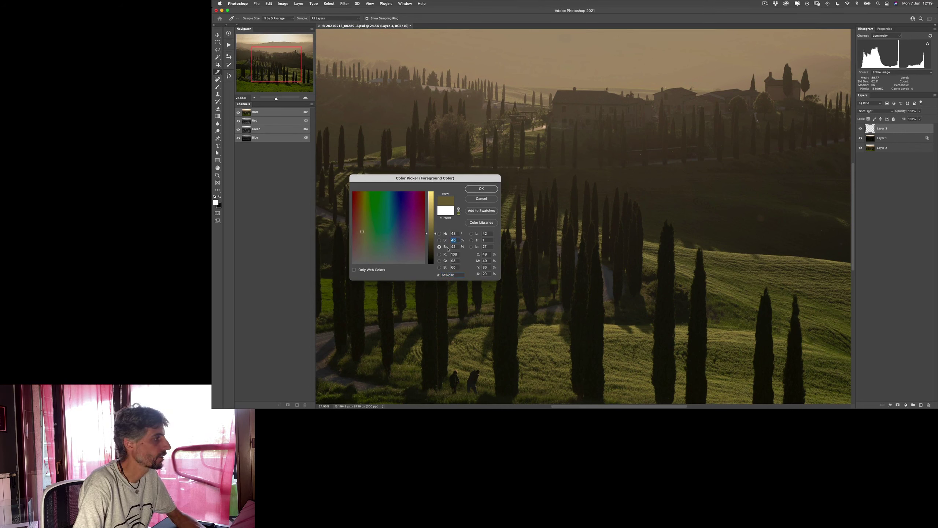
- Raise the colour's brightness to 100% and lower saturation slightly into a pale yellow
{"action": "left_click", "coordinate": [444, 240]}
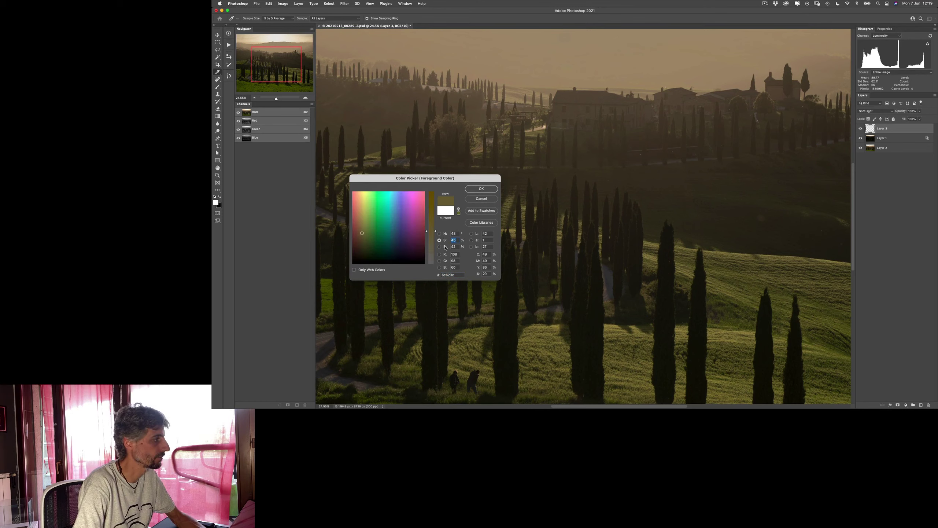
{"action": "left_click", "coordinate": [446, 247]}
{"action": "left_click_drag", "start_coordinate": [431, 234], "coordinate": [433, 192]}
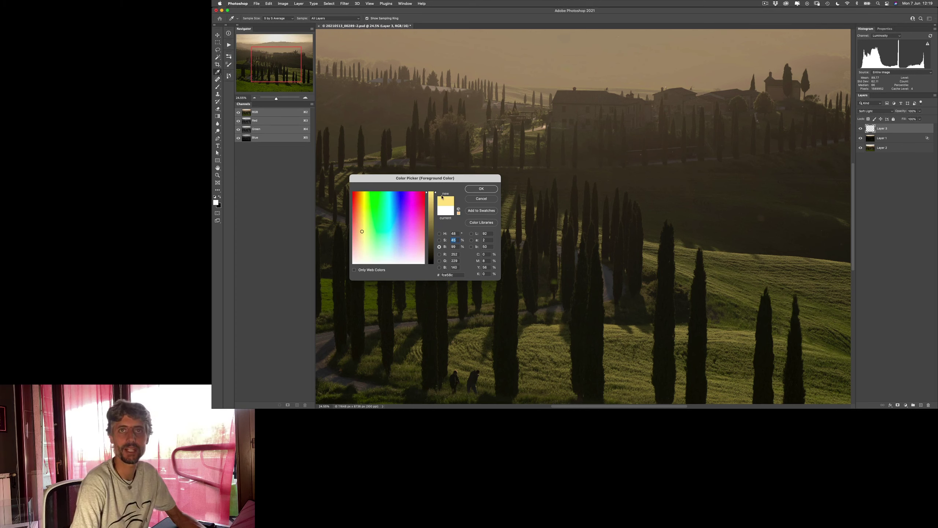
{"action": "left_click_drag", "start_coordinate": [433, 192], "coordinate": [433, 190]}
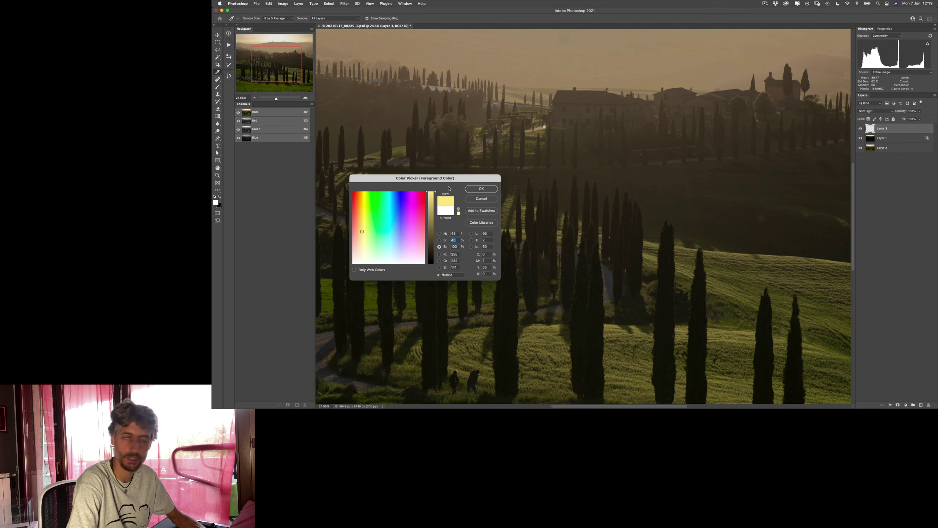
{"action": "left_click", "coordinate": [448, 239]}
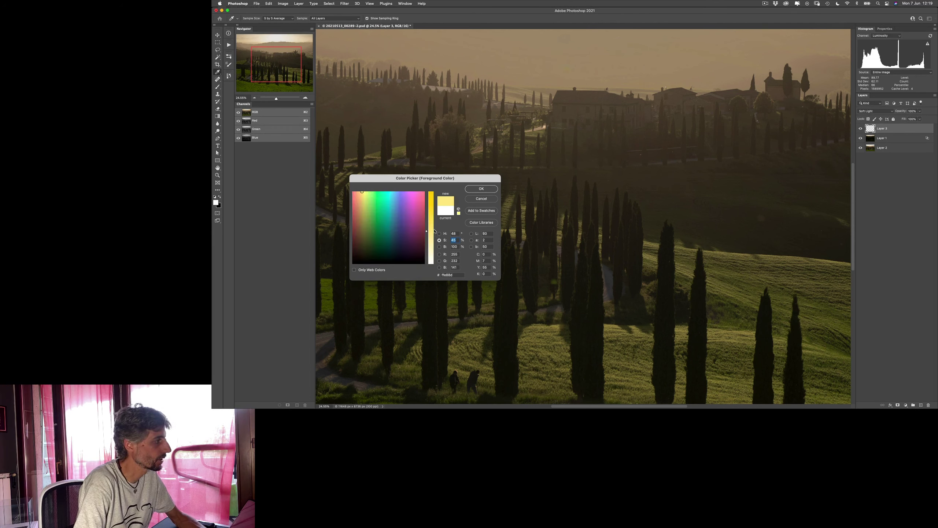
{"action": "left_click_drag", "start_coordinate": [434, 231], "coordinate": [437, 236]}
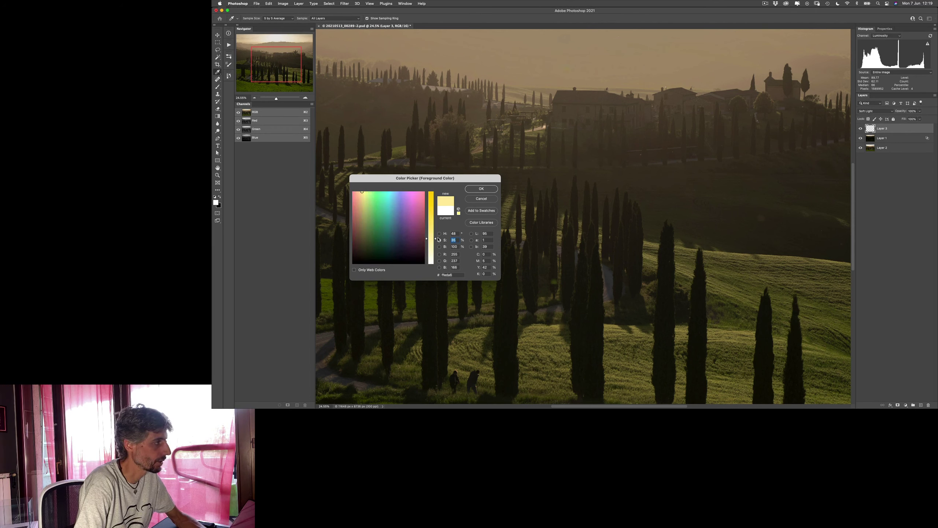
{"action": "key", "text": "Return"}
{"action": "key", "text": "b"}
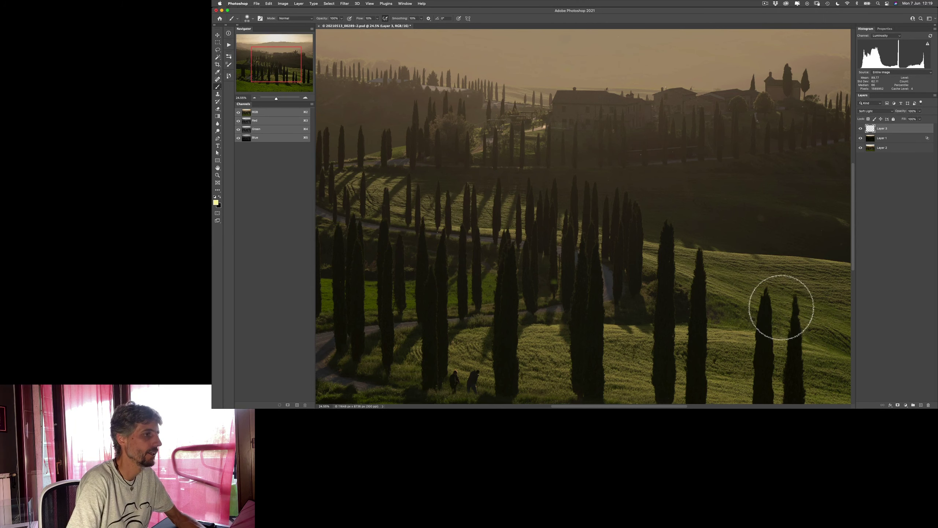
- Undo a trial pale-yellow stroke on the right hillside and zoom out to the full image
{"action": "left_click_drag", "start_coordinate": [748, 268], "coordinate": [830, 284]}
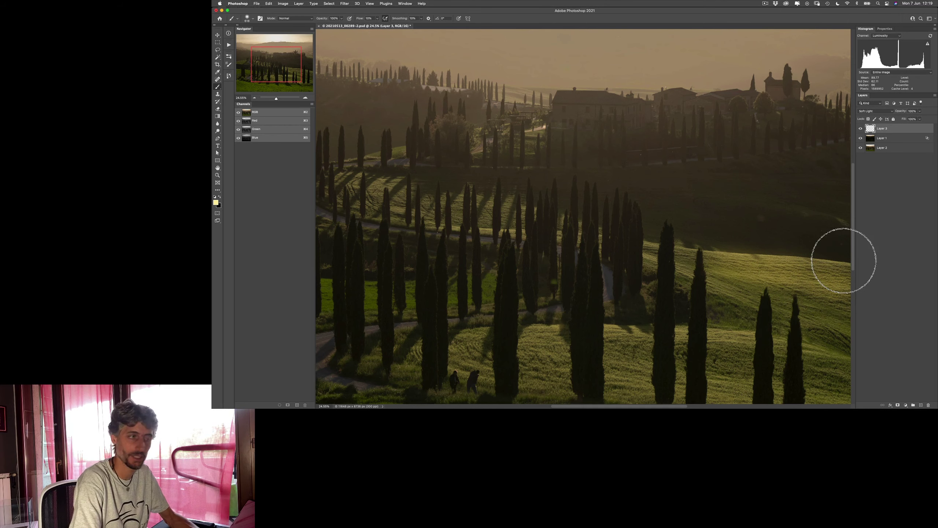
{"action": "key", "text": "super+z"}
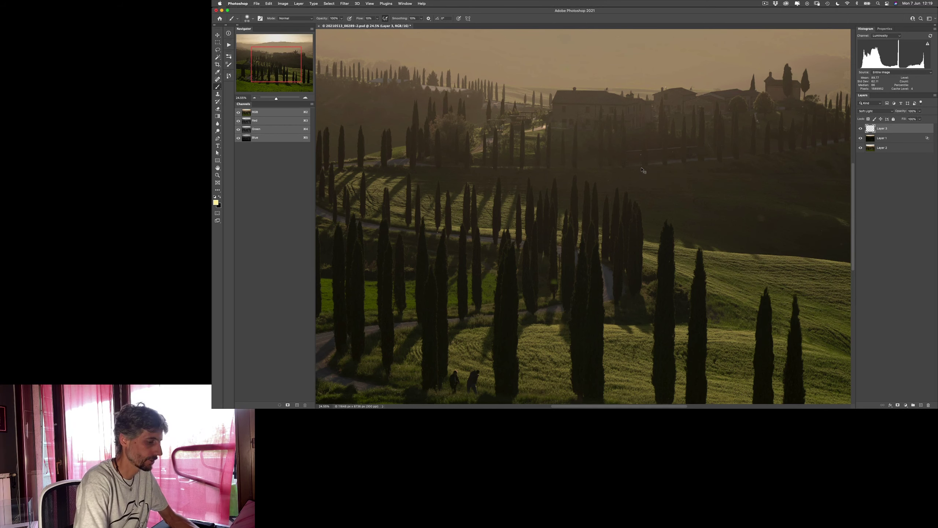
{"action": "key", "text": "super+minus"}
{"action": "key", "text": "super+minus"}
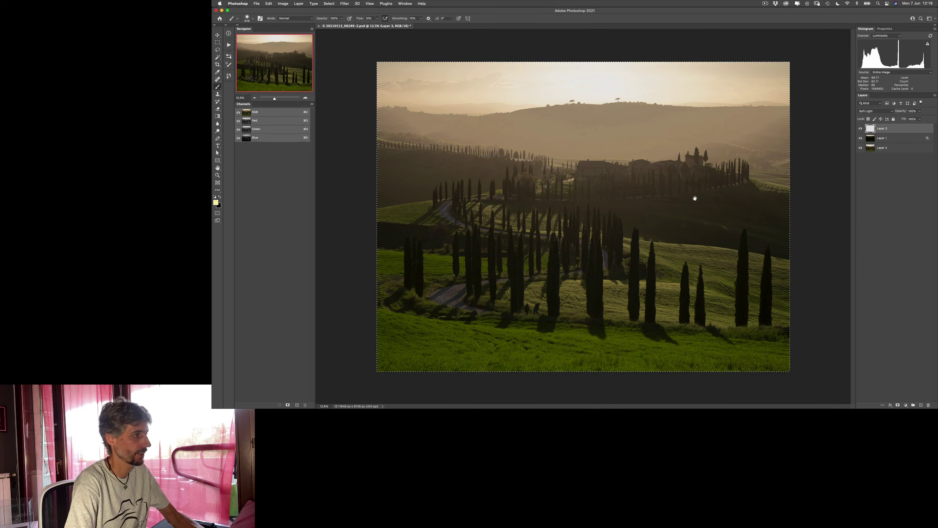
{"action": "key", "text": "h"}
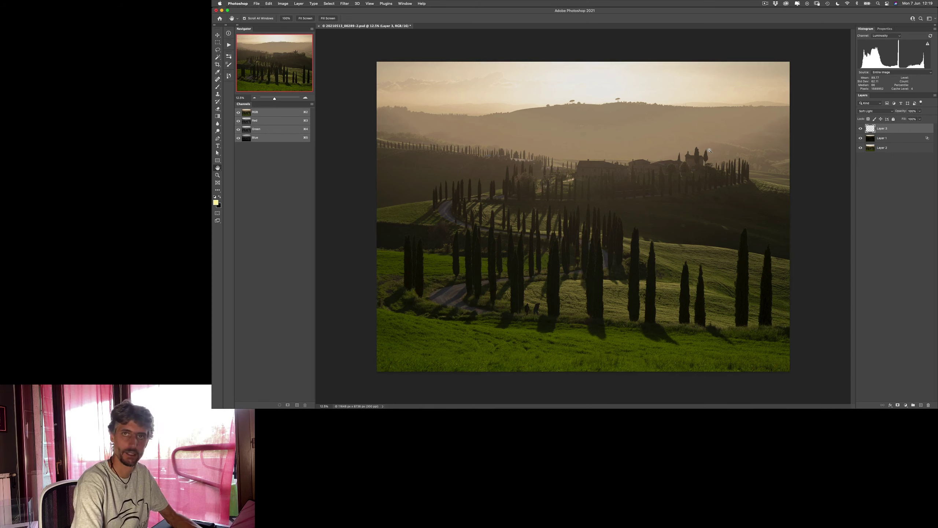
- Fill Layer 3 with the pale yellow Foreground Color, then hide it to compare
{"action": "left_click", "coordinate": [268, 4]}
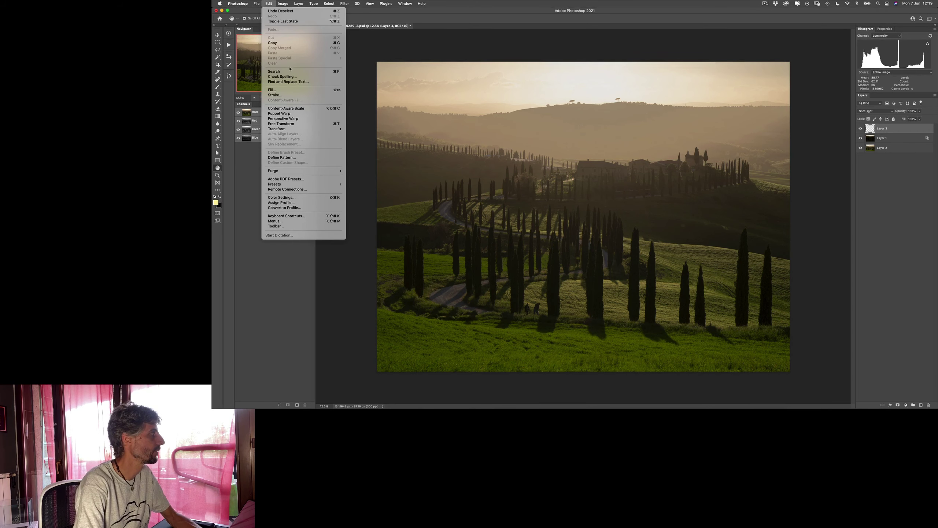
{"action": "left_click", "coordinate": [274, 90]}
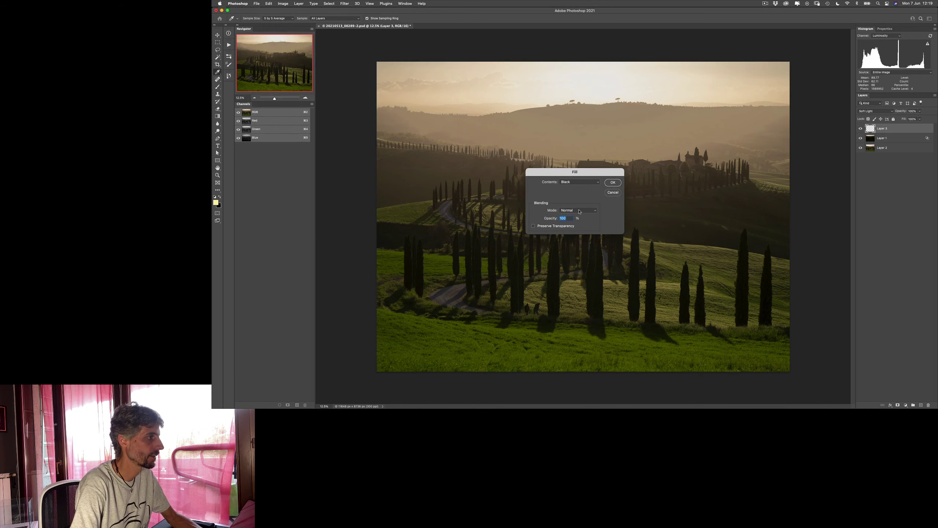
{"action": "left_click", "coordinate": [588, 183]}
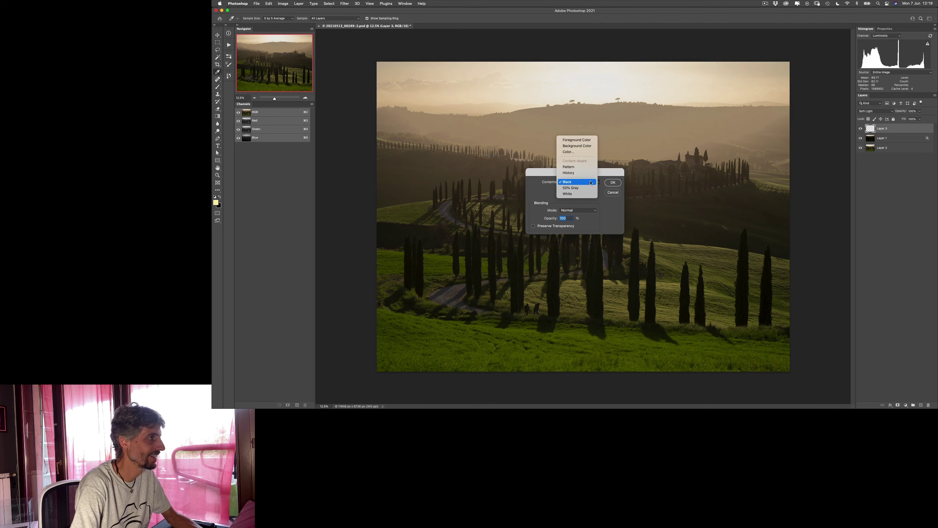
{"action": "left_click", "coordinate": [589, 140]}
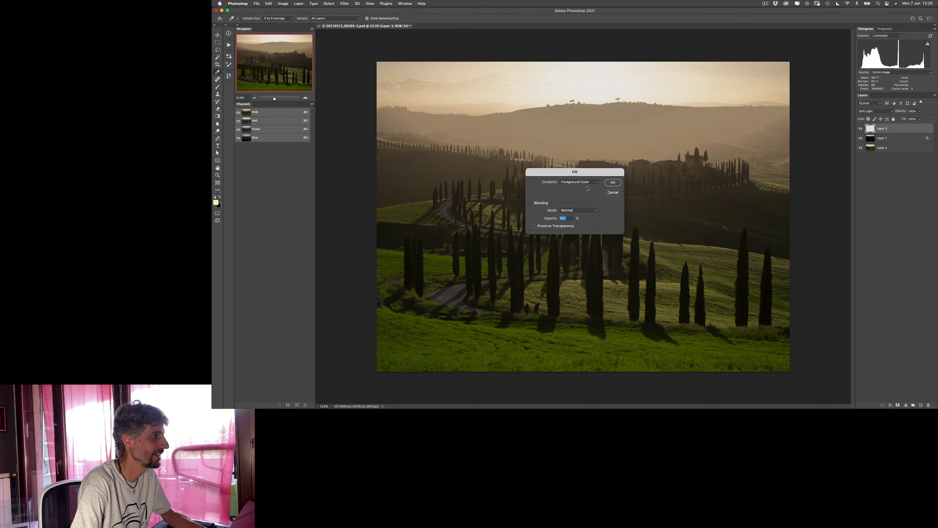
{"action": "left_click", "coordinate": [613, 182]}
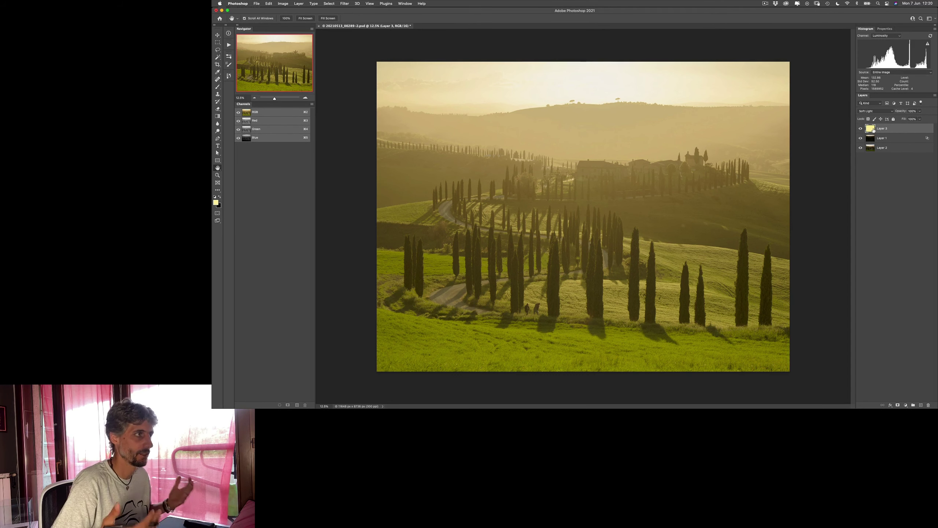
{"action": "left_click", "coordinate": [861, 128]}
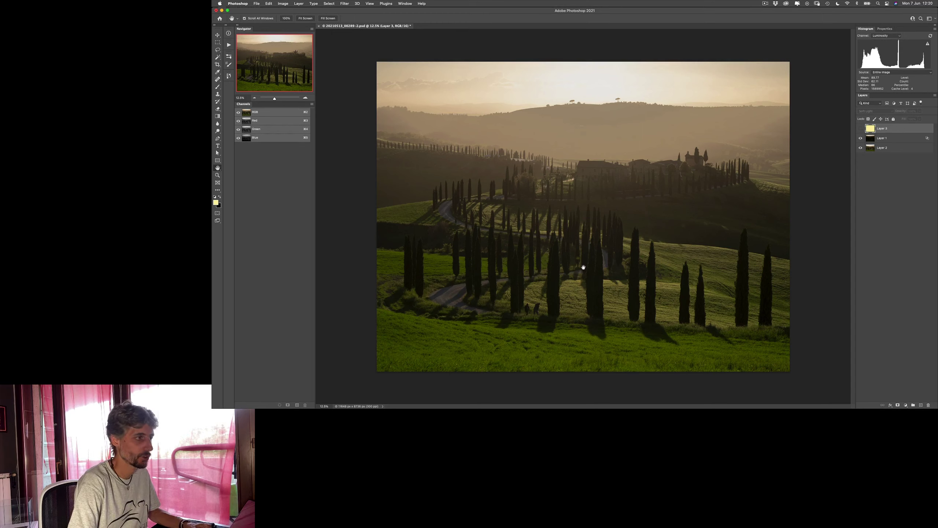
- Add a layer mask to Layer 3 and draw a gradient fading the yellow out of the sky
{"action": "left_click", "coordinate": [861, 128]}
{"action": "left_click", "coordinate": [899, 405]}
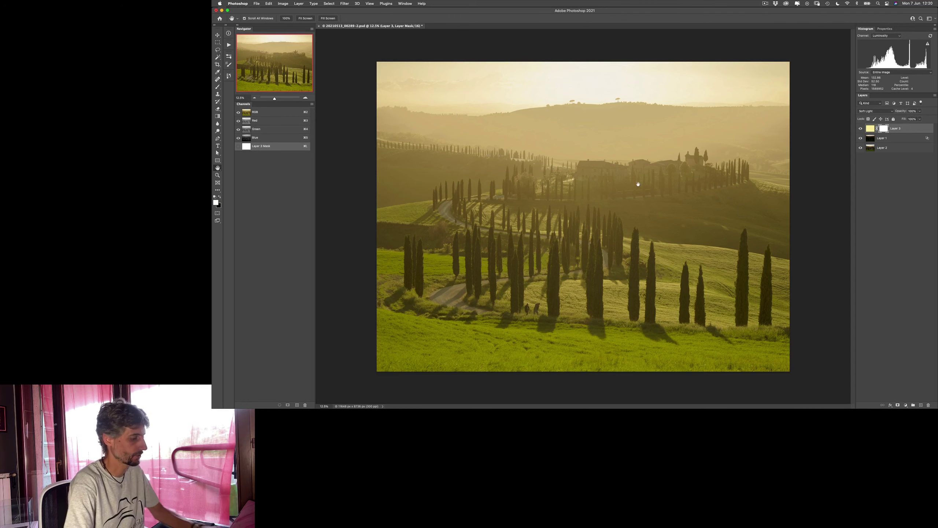
{"action": "key", "text": "g"}
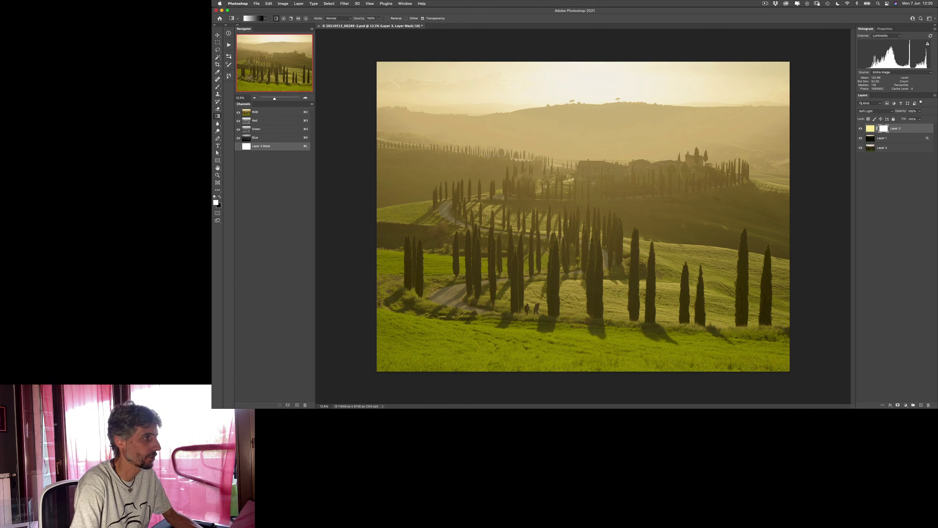
{"action": "left_click_drag", "start_coordinate": [593, 203], "coordinate": [593, 202]}
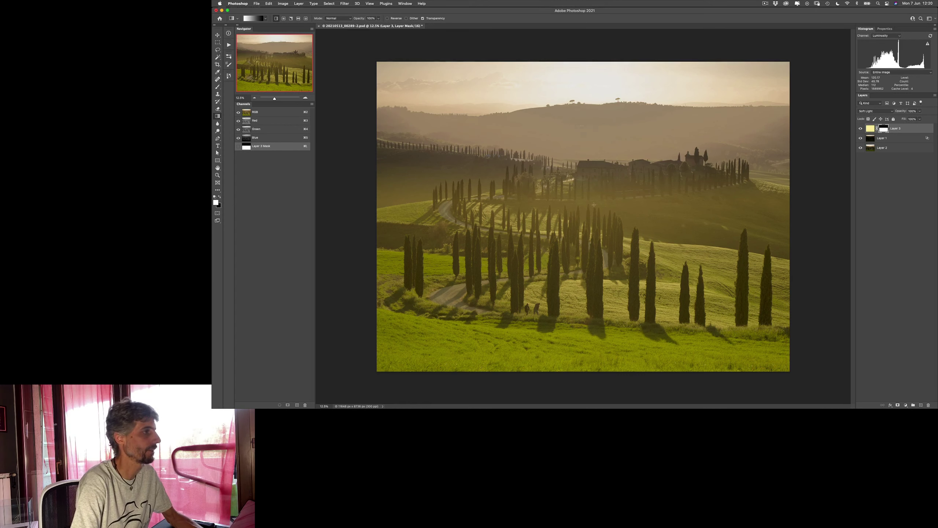
{"action": "left_click_drag", "start_coordinate": [597, 159], "coordinate": [590, 207]}
{"action": "left_click_drag", "start_coordinate": [592, 141], "coordinate": [593, 160]}
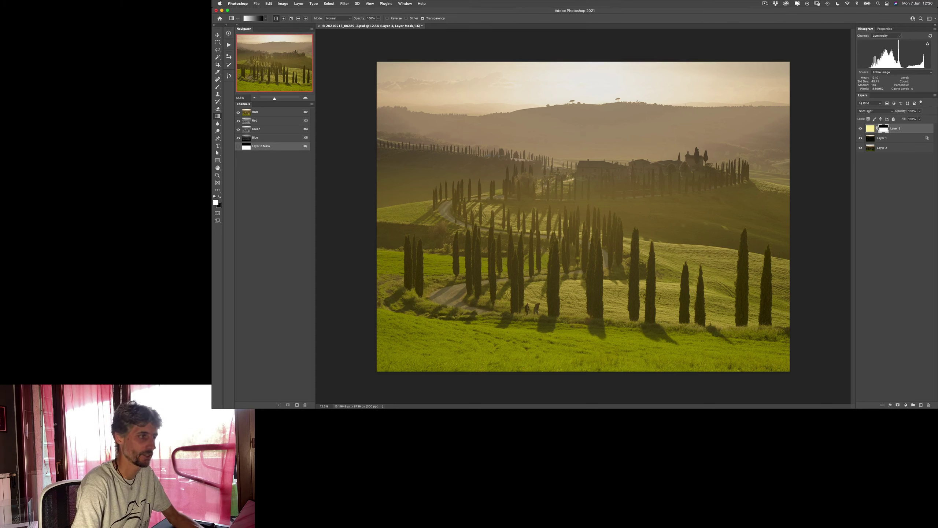
- View the mask alone, then toggle Layer 3 on and off to compare the warming
{"action": "left_click", "coordinate": [885, 130], "text": "alt"}
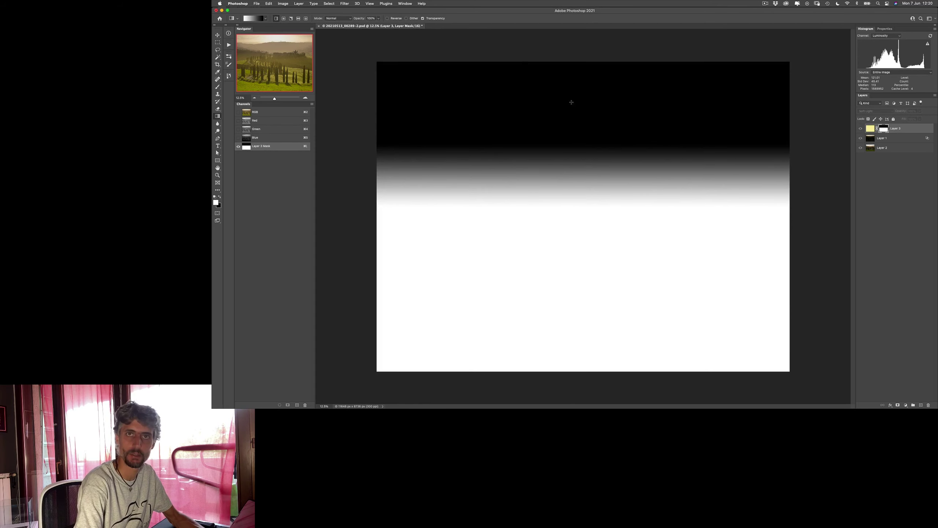
{"action": "left_click", "coordinate": [871, 128]}
{"action": "key", "text": "h"}
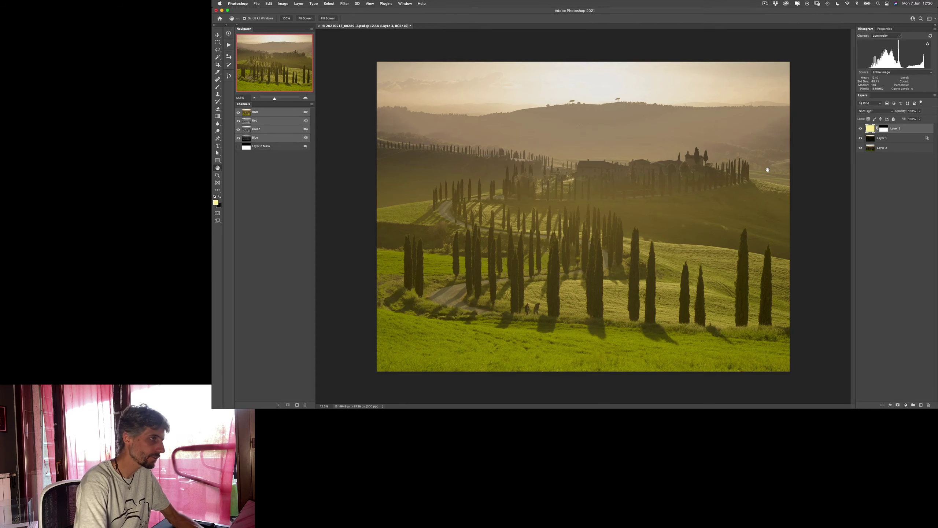
{"action": "key", "text": "super+comma"}
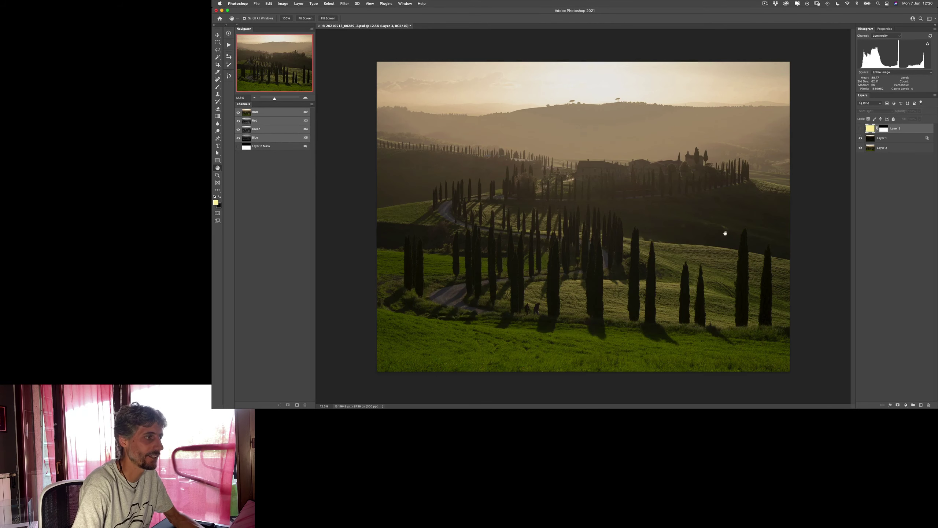
{"action": "left_click", "coordinate": [860, 129]}
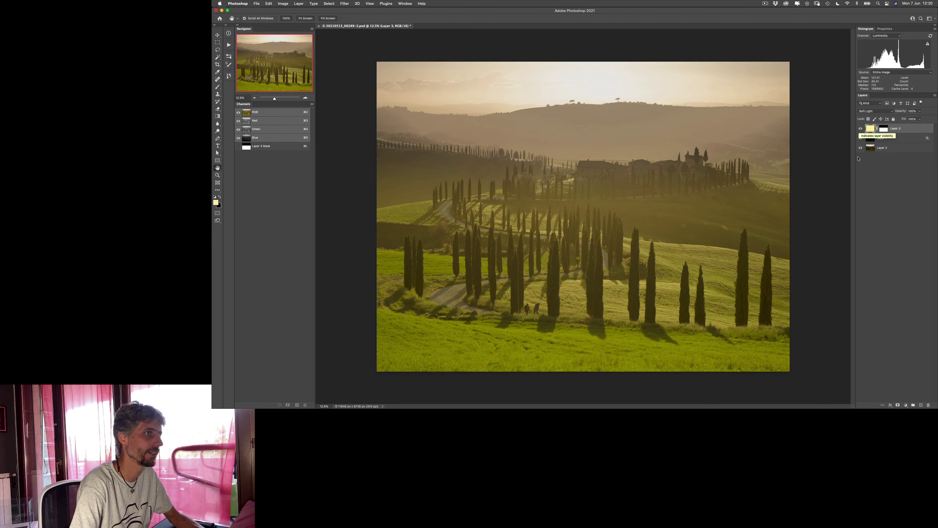
{"action": "key", "text": "super+comma"}
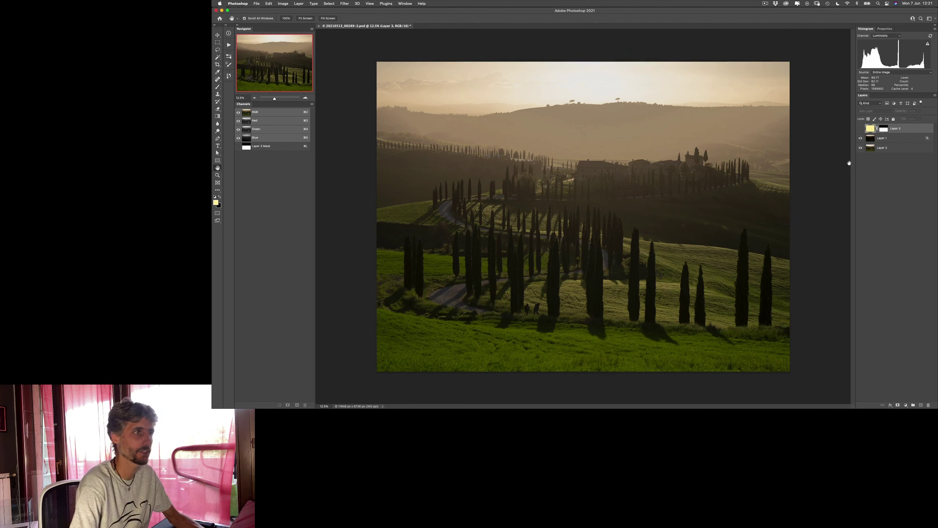
{"action": "left_click", "coordinate": [861, 129]}
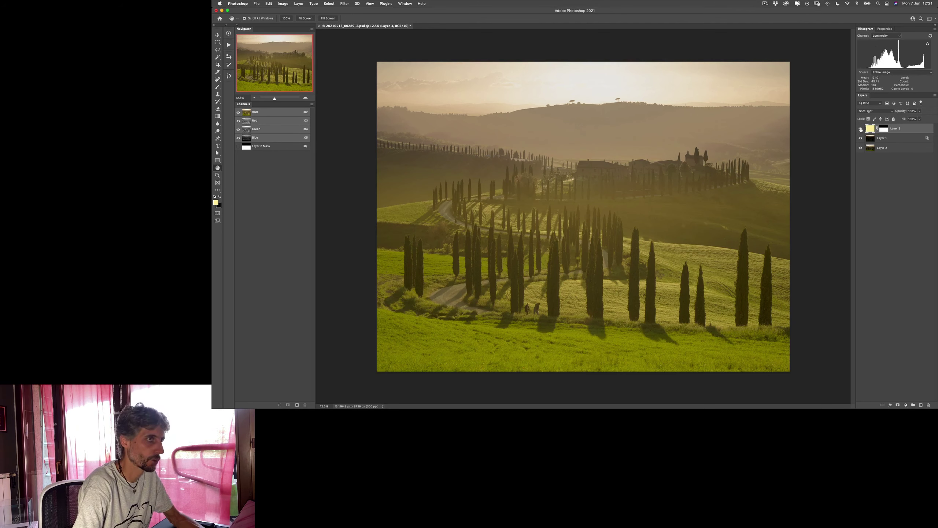
{"action": "left_click", "coordinate": [861, 129]}
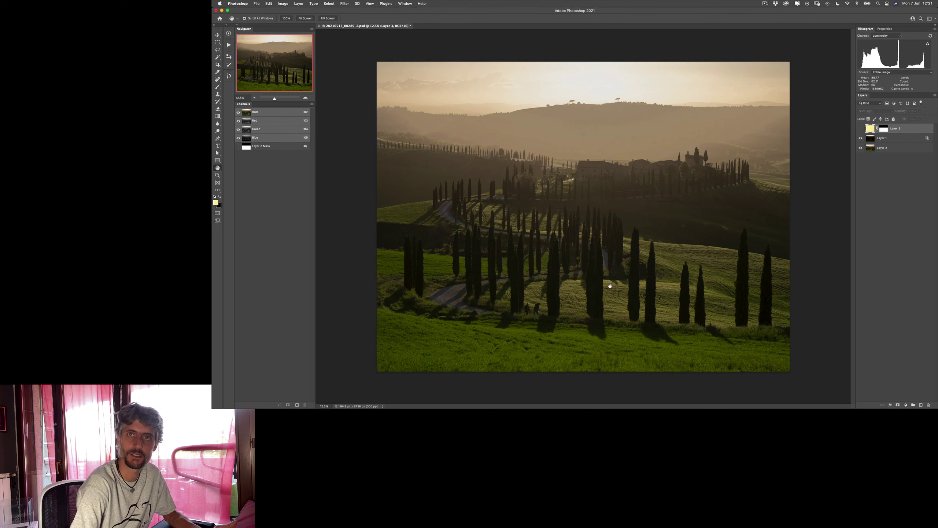
{"action": "left_click", "coordinate": [861, 129]}
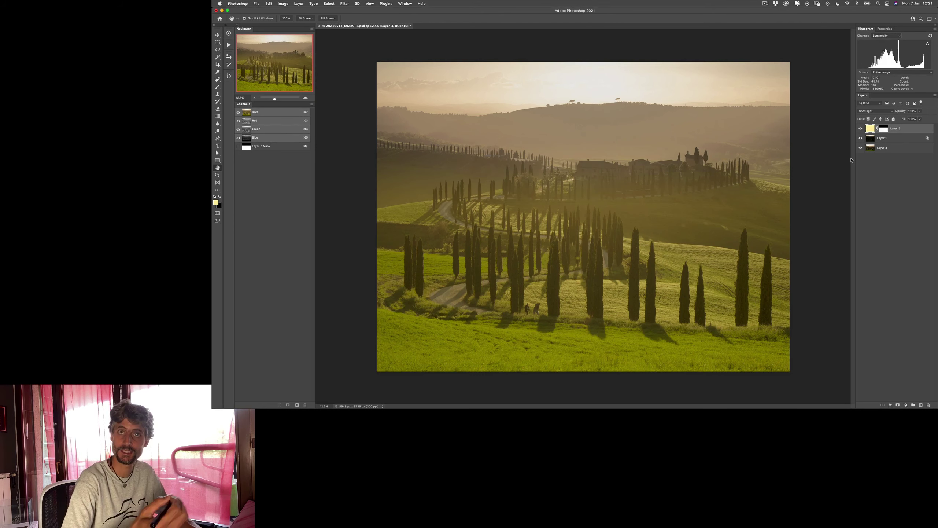
- Split the Blend If Underlying Layer black slider so the yellow fades out of the shadows
{"action": "double_click", "coordinate": [920, 130]}
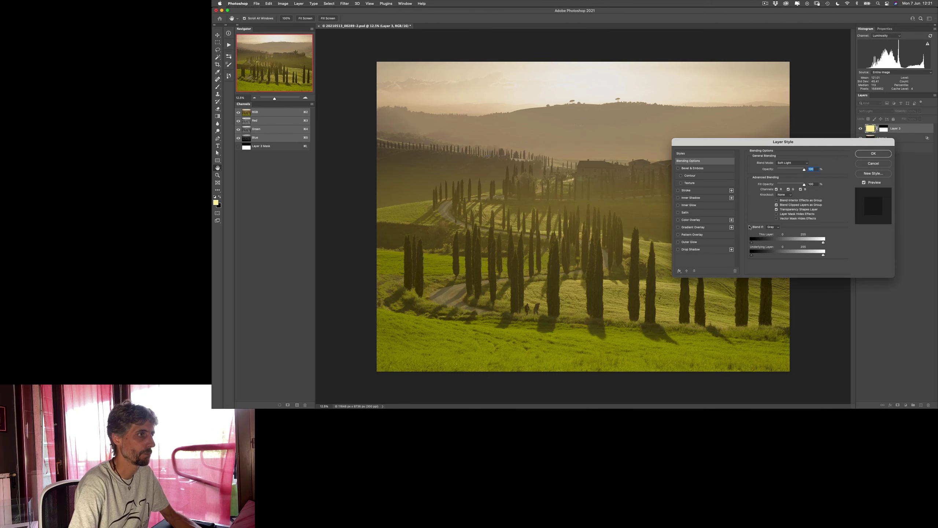
{"action": "left_click_drag", "start_coordinate": [762, 145], "coordinate": [791, 95]}
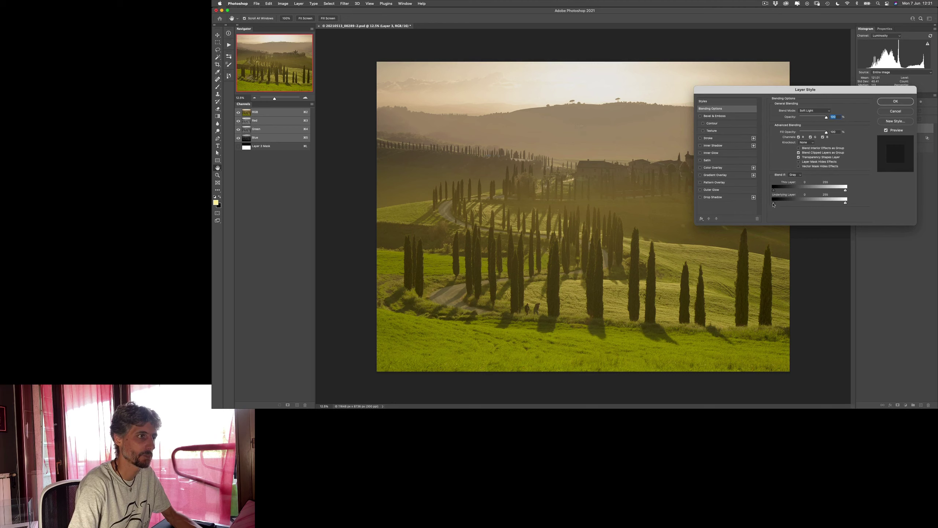
{"action": "left_click_drag", "start_coordinate": [774, 203], "coordinate": [794, 203]}
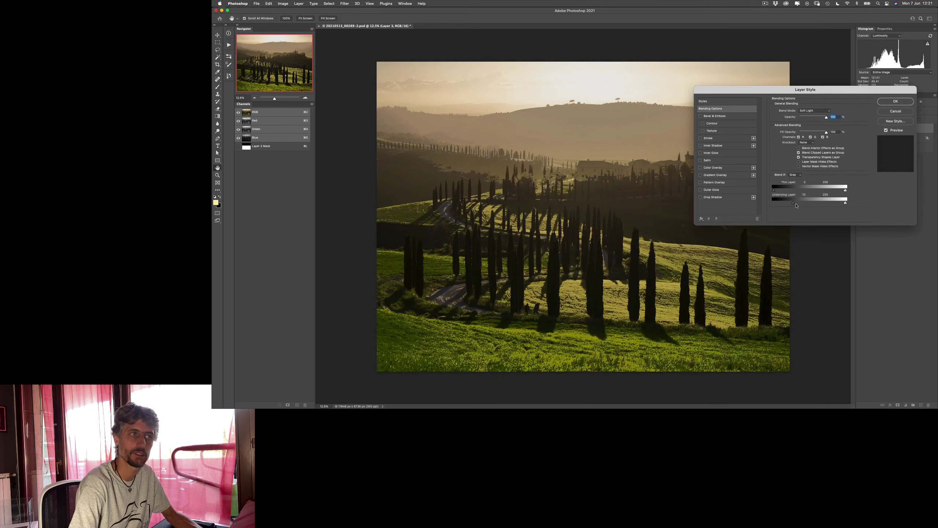
{"action": "key", "text": "super+z"}
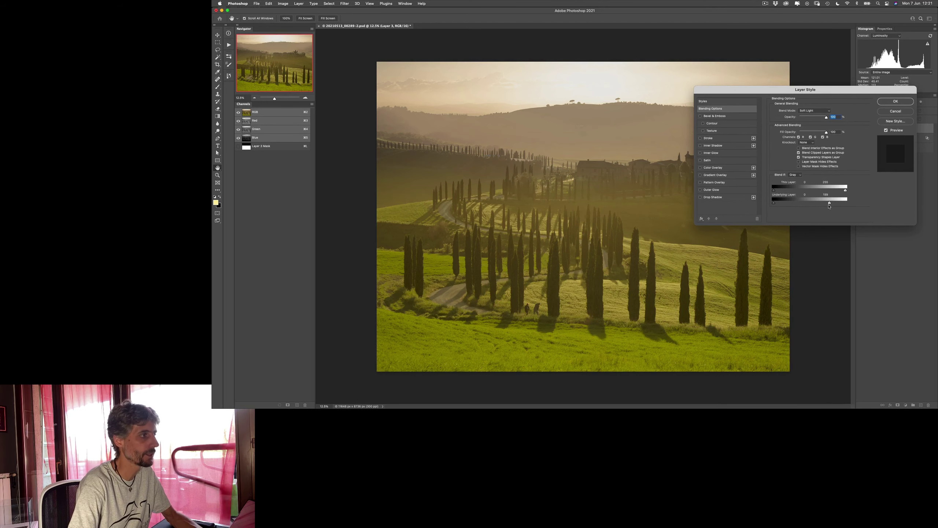
{"action": "left_click_drag", "start_coordinate": [812, 206], "coordinate": [784, 206]}
{"action": "key", "text": "super+z"}
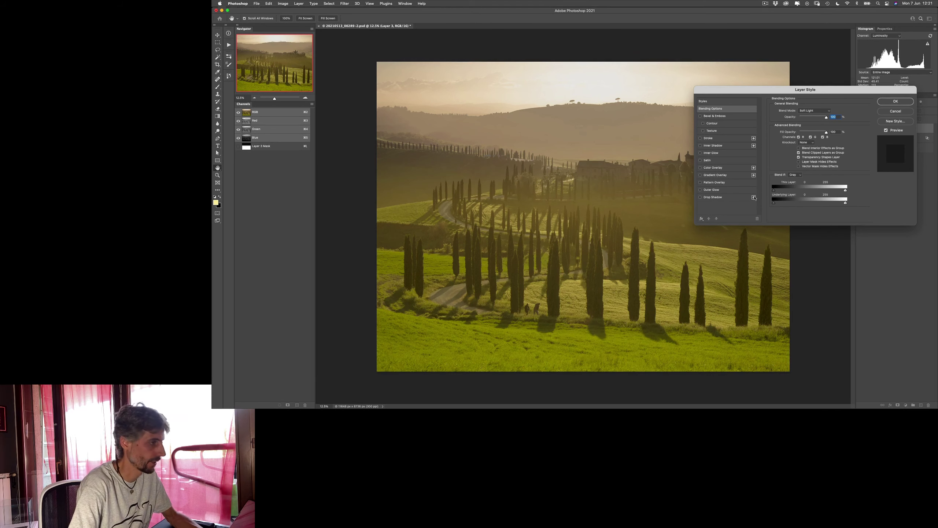
{"action": "left_click_drag", "start_coordinate": [773, 203], "coordinate": [832, 205]}
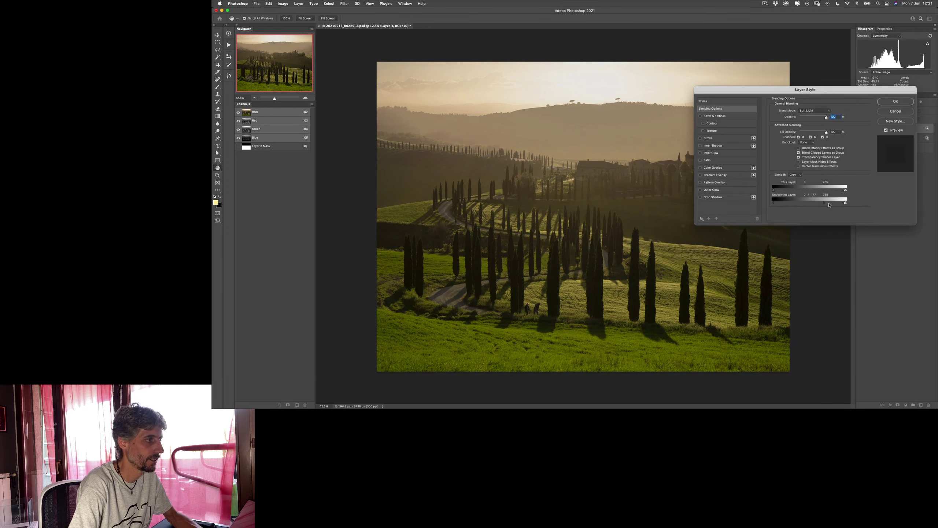
{"action": "left_click_drag", "start_coordinate": [774, 203], "coordinate": [787, 204]}
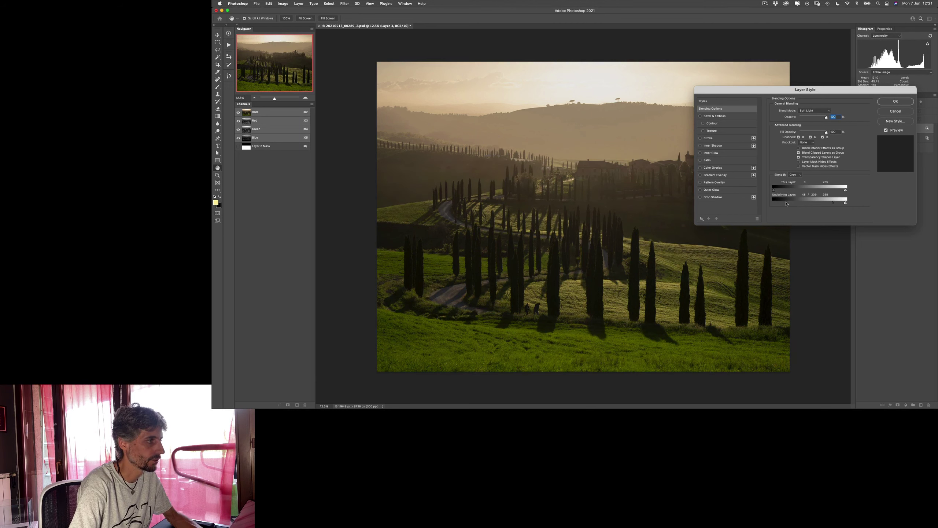
{"action": "left_click_drag", "start_coordinate": [792, 203], "coordinate": [797, 204]}
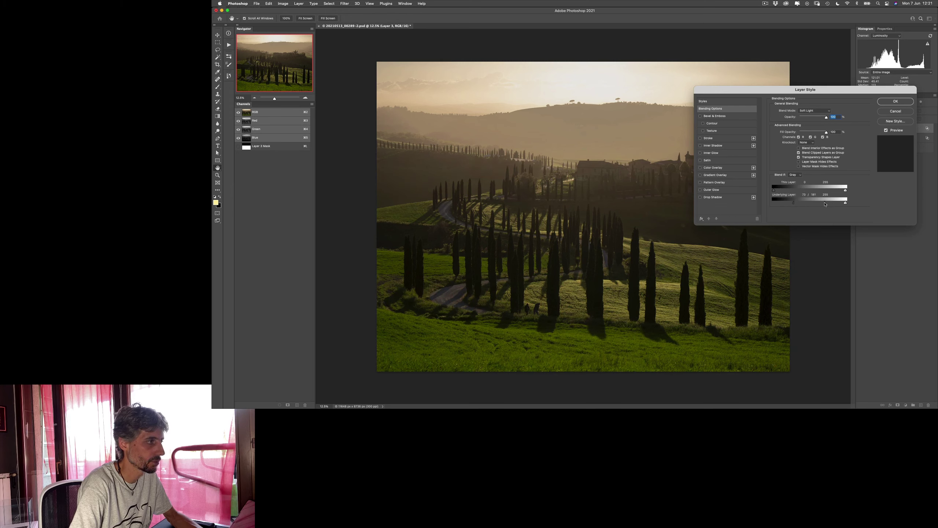
{"action": "left_click", "coordinate": [891, 111]}
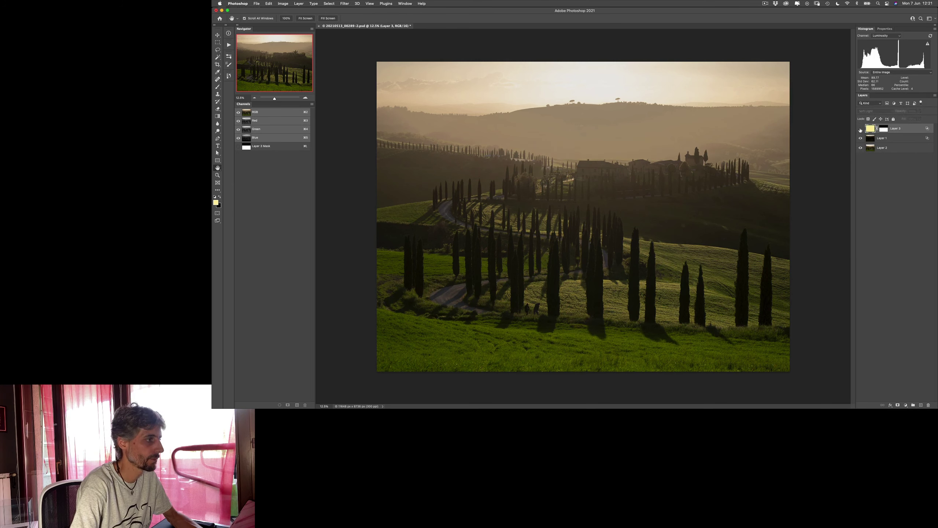
{"action": "scroll", "coordinate": [682, 244], "scroll_direction": "up", "scroll_amount": 5}
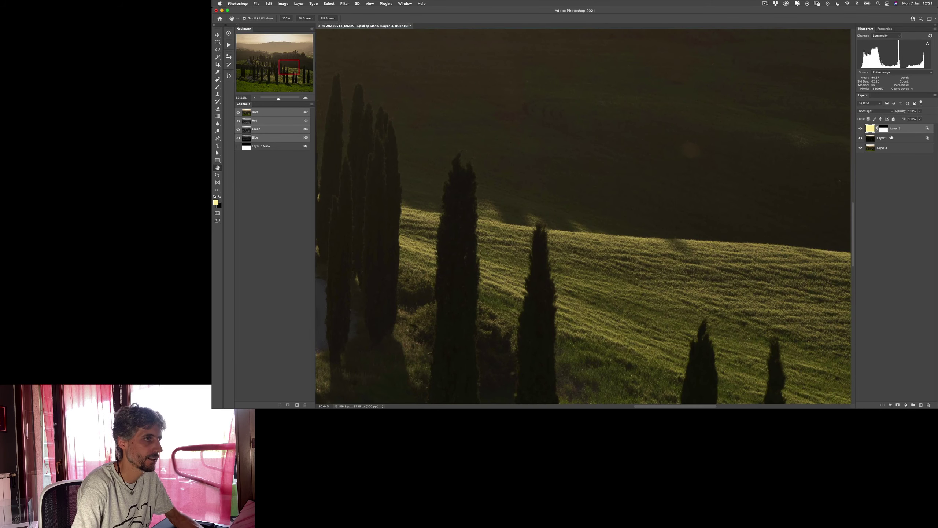
{"action": "left_click", "coordinate": [862, 129]}
{"action": "left_click", "coordinate": [862, 129]}
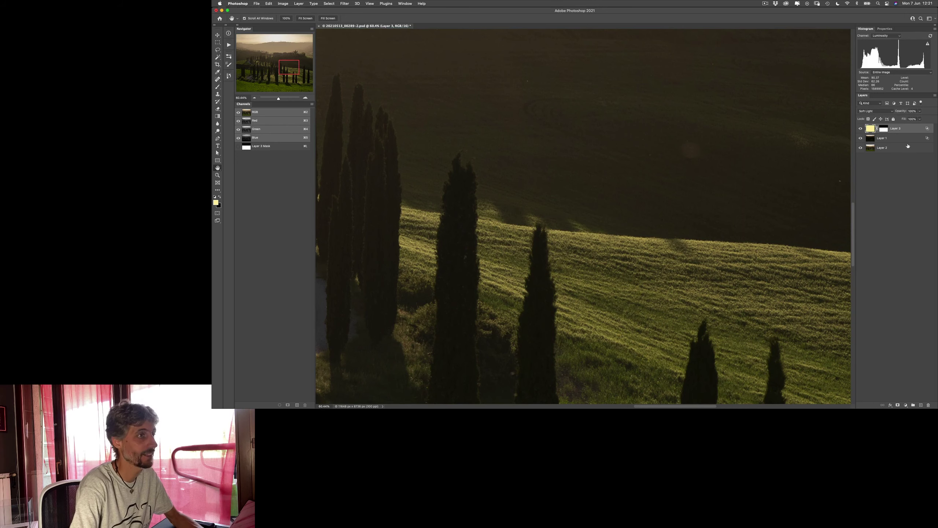
{"action": "left_click", "coordinate": [860, 128]}
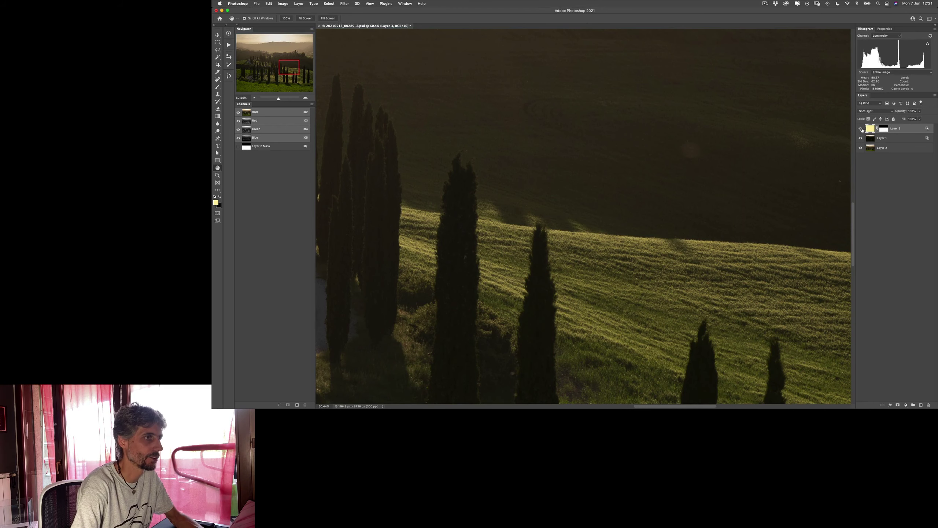
{"action": "key", "text": "super+0"}
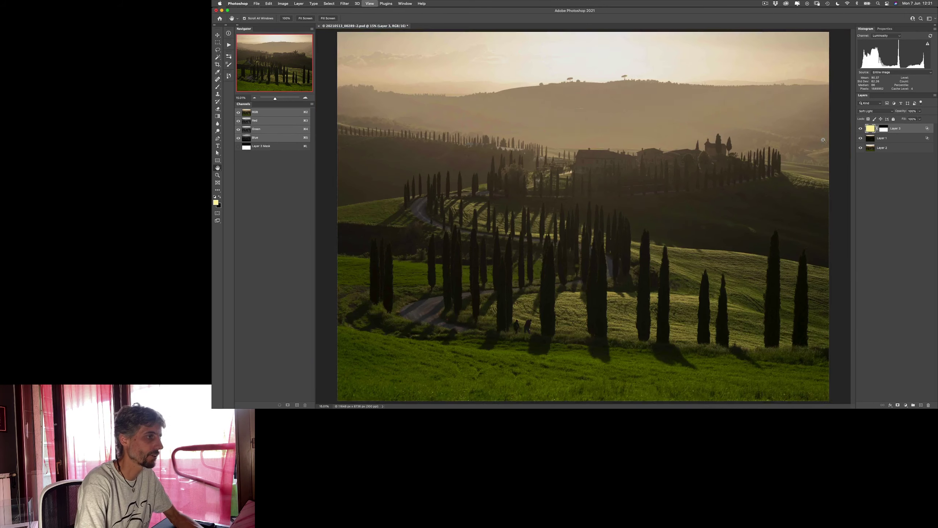
{"action": "key", "text": "super+minus"}
{"action": "left_click", "coordinate": [861, 129]}
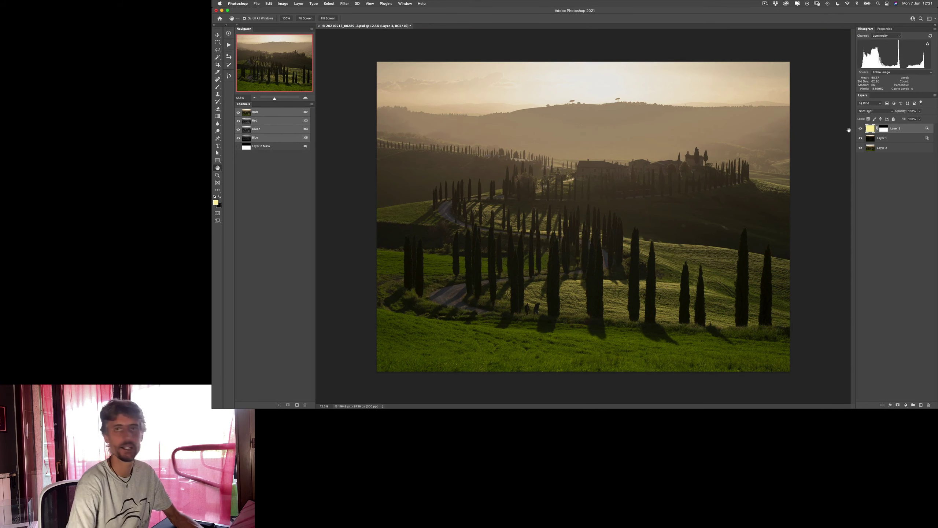
{"action": "scroll", "coordinate": [640, 292], "scroll_direction": "up", "scroll_amount": 10}
{"action": "scroll", "coordinate": [640, 292], "scroll_direction": "down", "scroll_amount": 4}
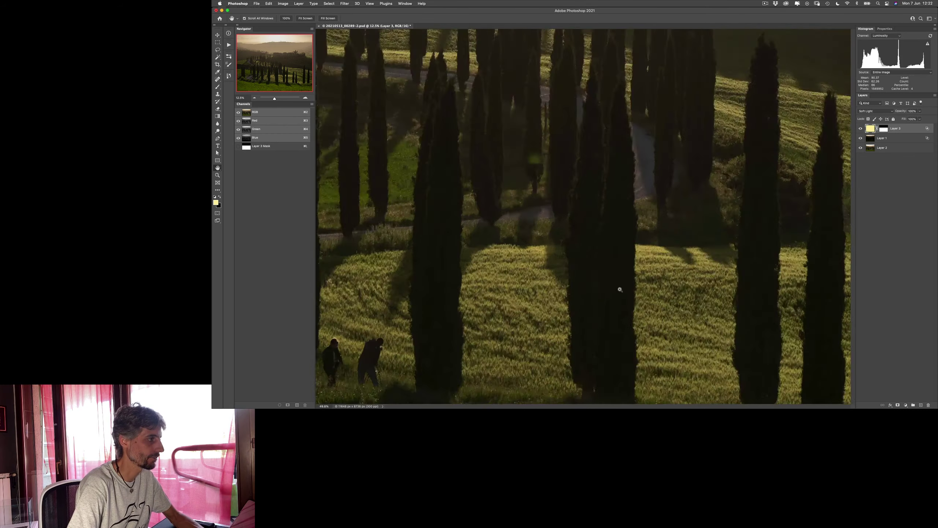
{"action": "scroll", "coordinate": [620, 289], "scroll_direction": "down", "scroll_amount": 2}
{"action": "scroll", "coordinate": [606, 285], "scroll_direction": "down", "scroll_amount": 2}
{"action": "scroll", "coordinate": [595, 283], "scroll_direction": "left", "scroll_amount": 3}
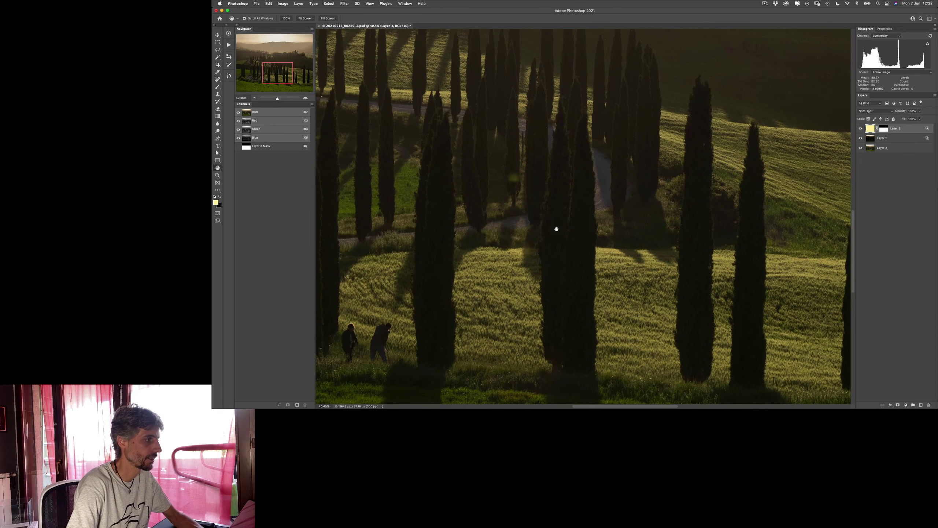
{"action": "left_click", "coordinate": [860, 129]}
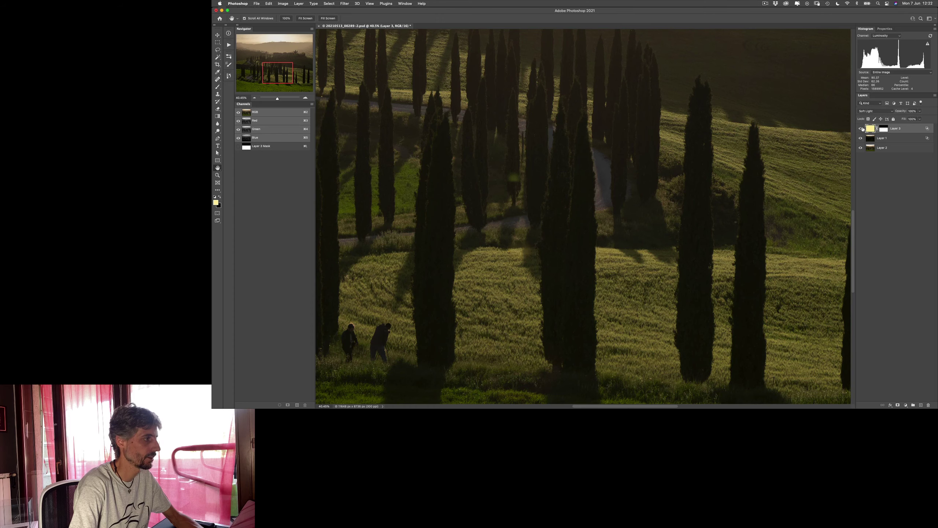
{"action": "left_click", "coordinate": [862, 129]}
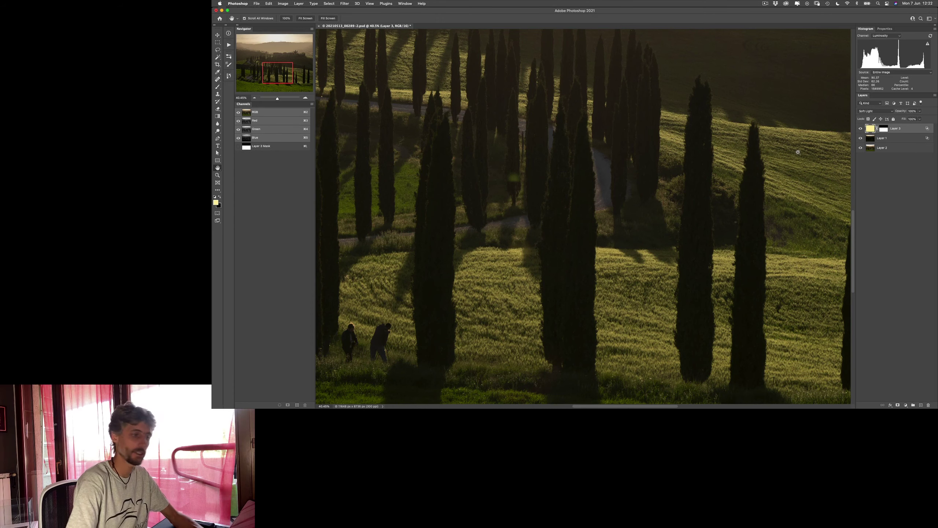
{"action": "scroll", "coordinate": [798, 152], "scroll_direction": "down", "scroll_amount": 3}
{"action": "scroll", "coordinate": [798, 151], "scroll_direction": "down", "scroll_amount": 3}
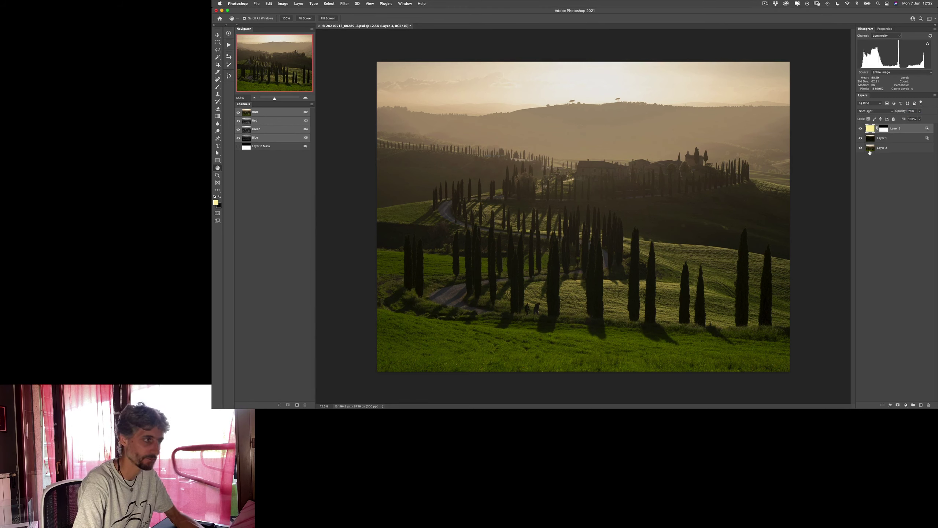
{"action": "left_click", "coordinate": [860, 128]}
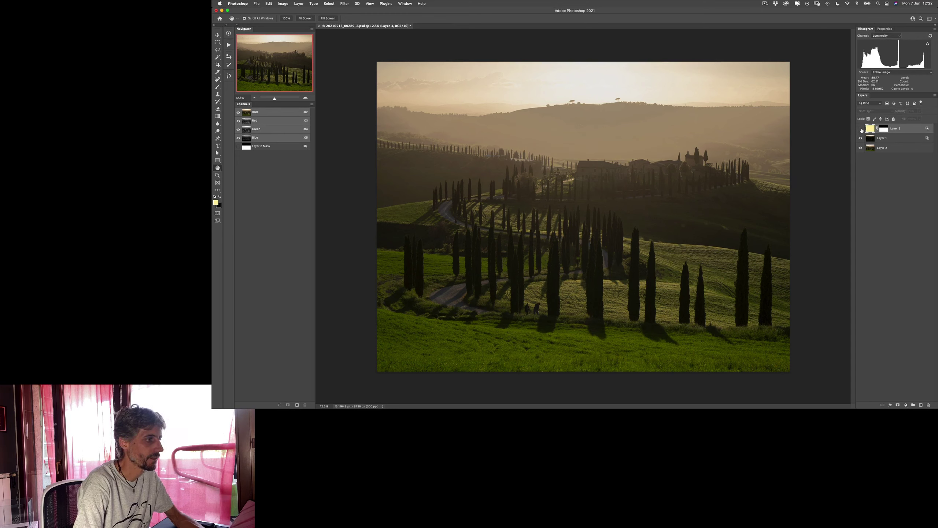
{"action": "left_click", "coordinate": [861, 128]}
{"action": "left_click", "coordinate": [861, 128]}
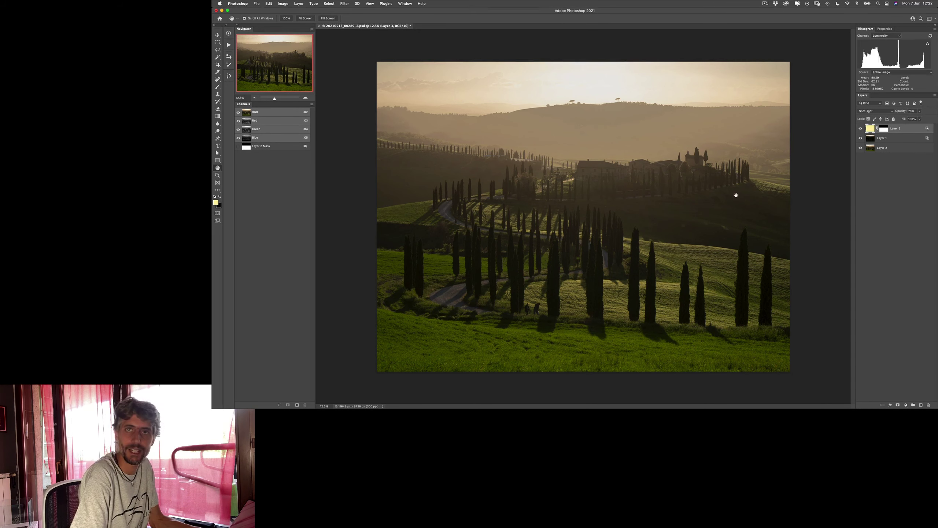
- Add a new top Layer 4 in Soft Light mode, undoing a trial black fill
{"action": "left_click", "coordinate": [921, 405]}
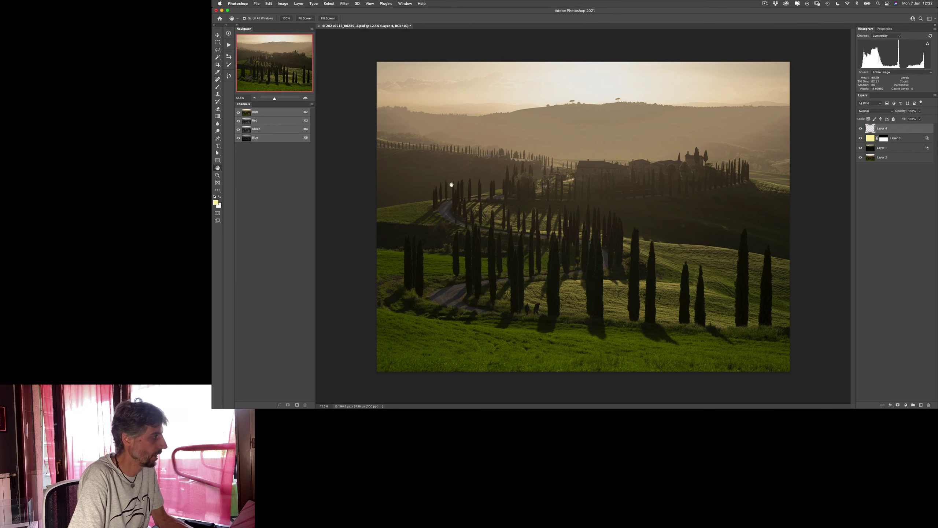
{"action": "left_click", "coordinate": [877, 112]}
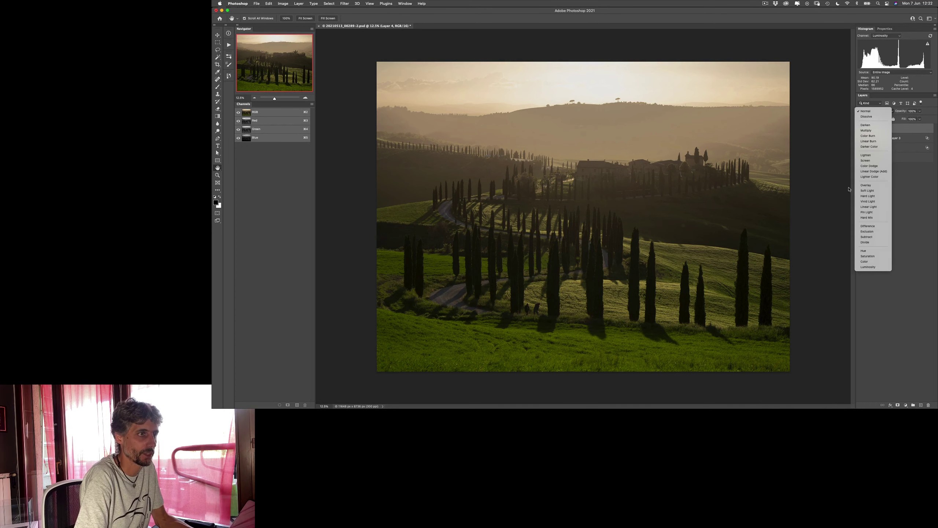
{"action": "left_click", "coordinate": [871, 185]}
{"action": "left_click", "coordinate": [868, 111]}
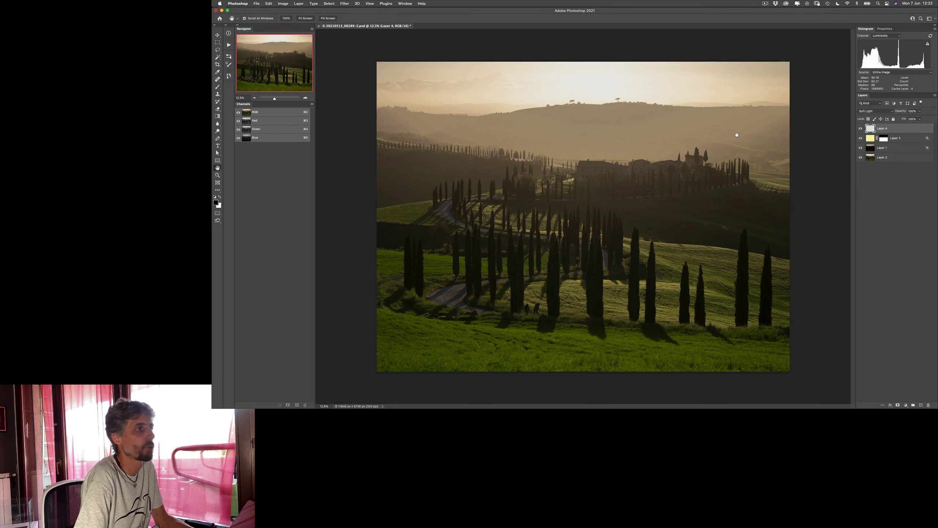
{"action": "key", "text": "alt+BackSpace"}
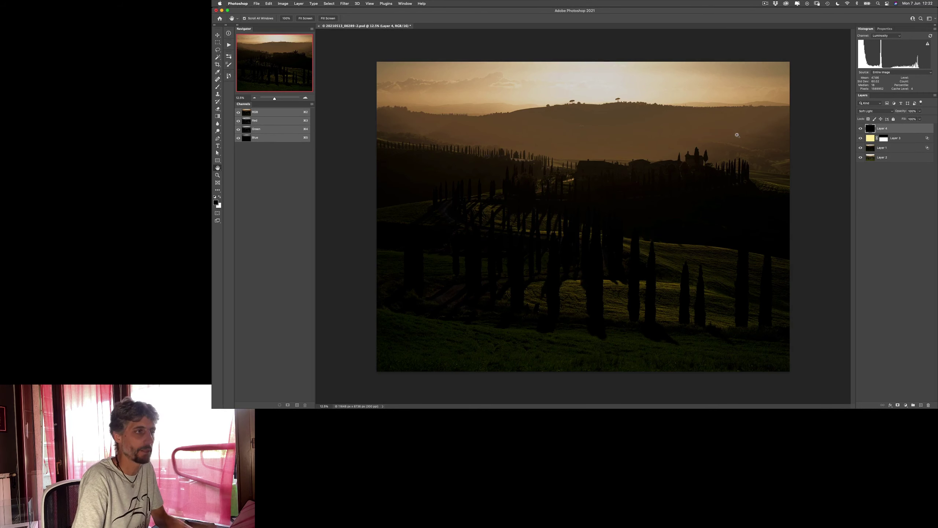
{"action": "key", "text": "ctrl+z"}
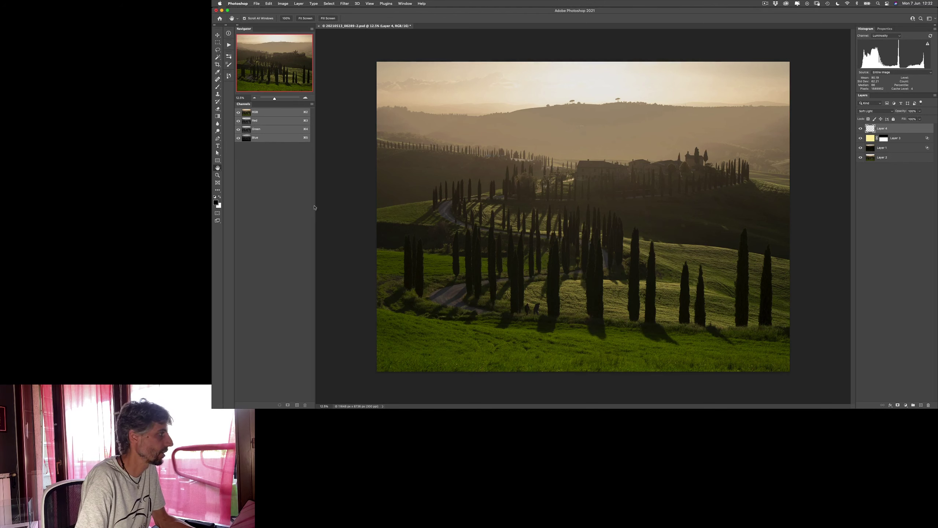
{"action": "left_click", "coordinate": [217, 203]}
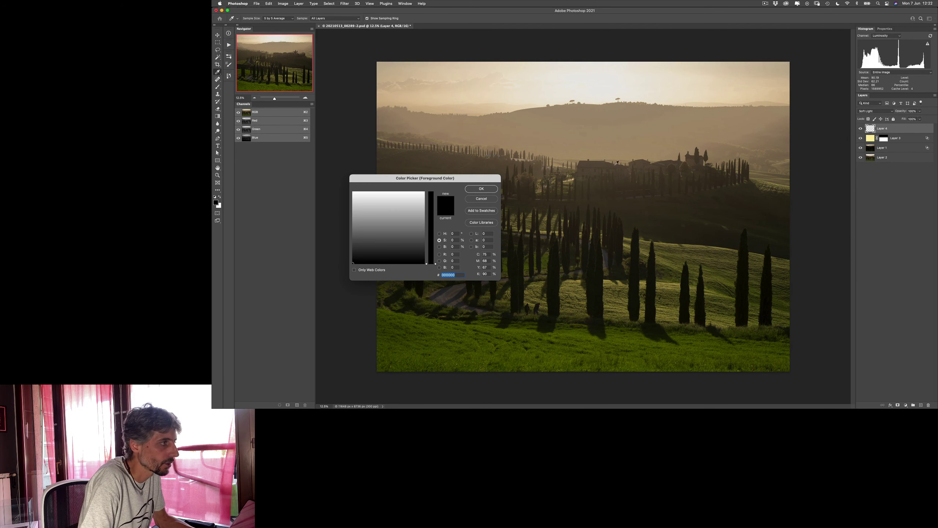
- Sample a brown from the photo and adjust it to a darker, less saturated foreground colour
{"action": "left_click", "coordinate": [598, 162]}
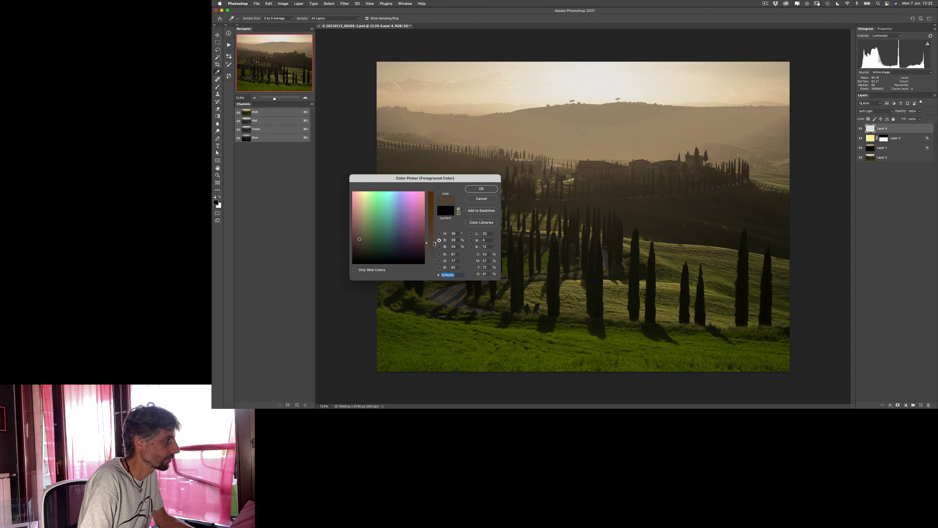
{"action": "left_click_drag", "start_coordinate": [434, 243], "coordinate": [434, 210]}
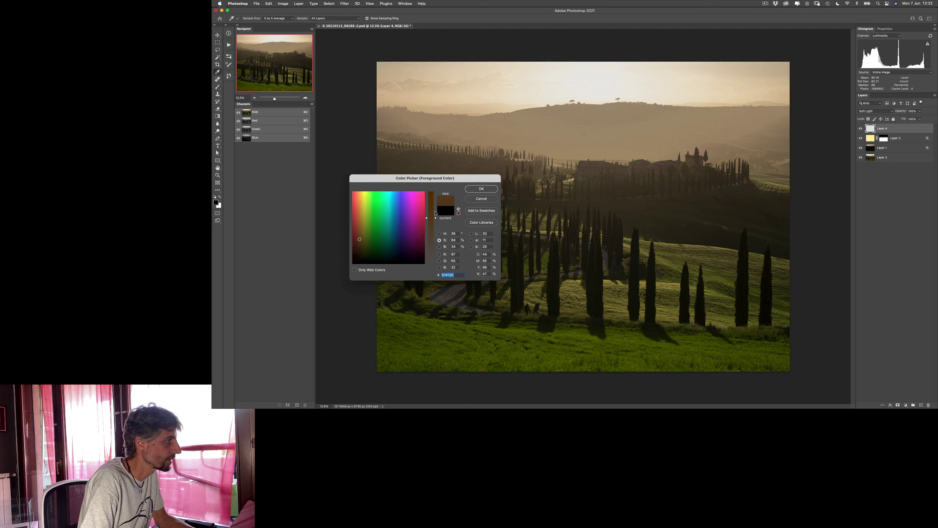
{"action": "left_click_drag", "start_coordinate": [436, 211], "coordinate": [436, 248]}
{"action": "left_click", "coordinate": [439, 247]}
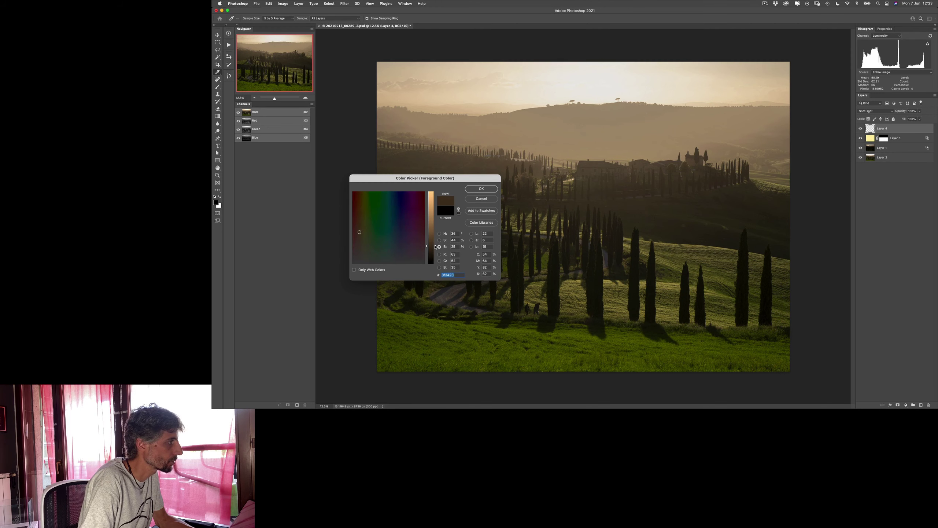
{"action": "key", "text": "Return"}
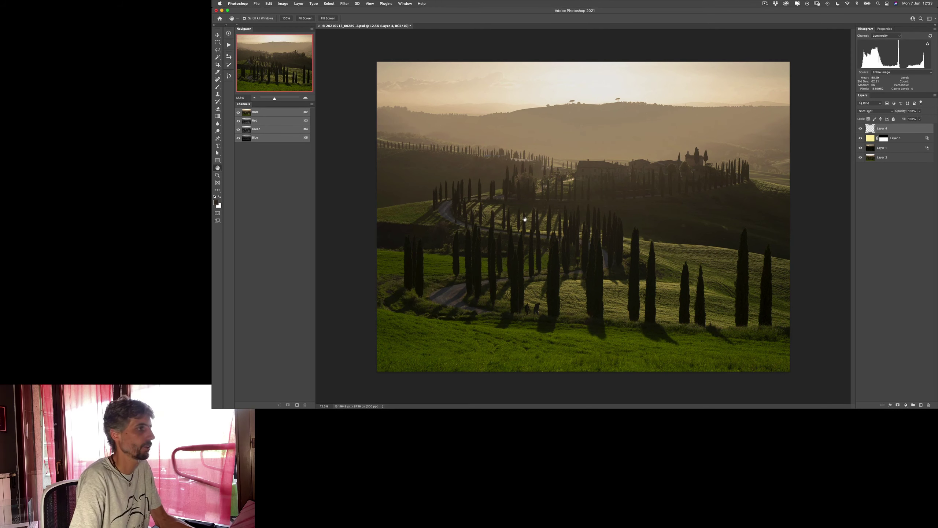
{"action": "key", "text": "h"}
- Fill Layer 4 with the dark brown and give it a copy of Layer 3's mask
{"action": "key", "text": "alt+BackSpace"}
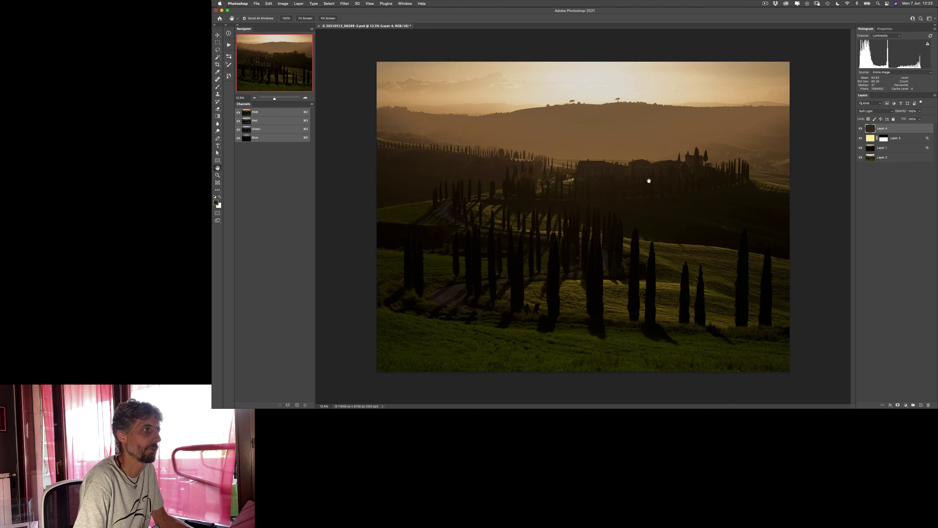
{"action": "left_click_drag", "start_coordinate": [884, 140], "coordinate": [888, 130]}
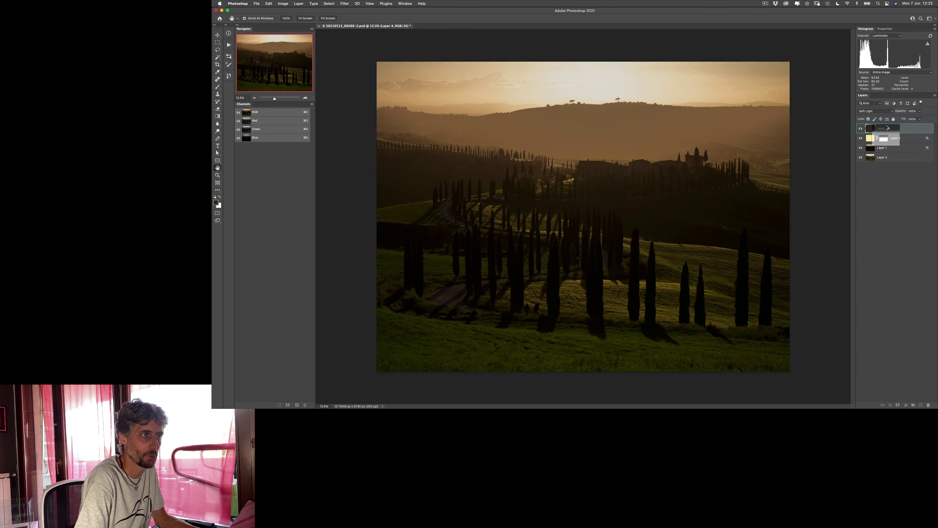
{"action": "left_click_drag", "start_coordinate": [887, 127], "coordinate": [887, 127]}
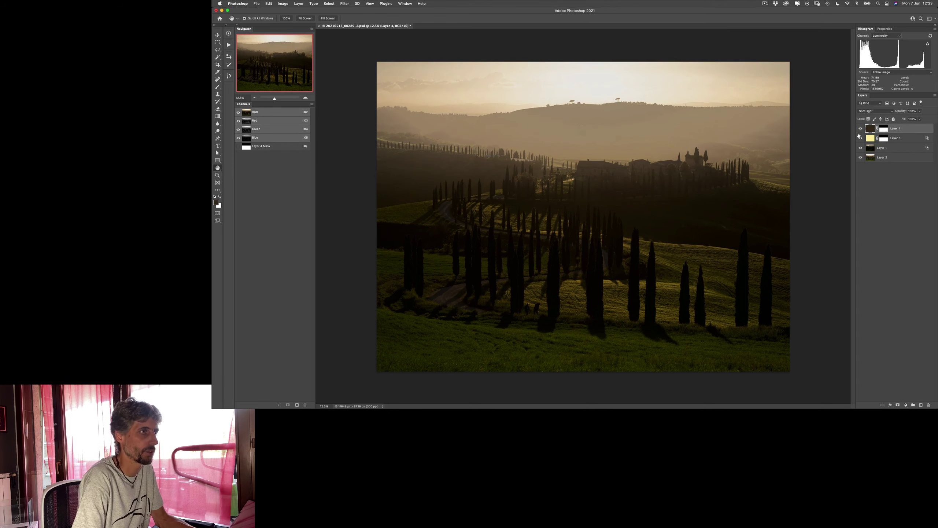
{"action": "left_click", "coordinate": [860, 129]}
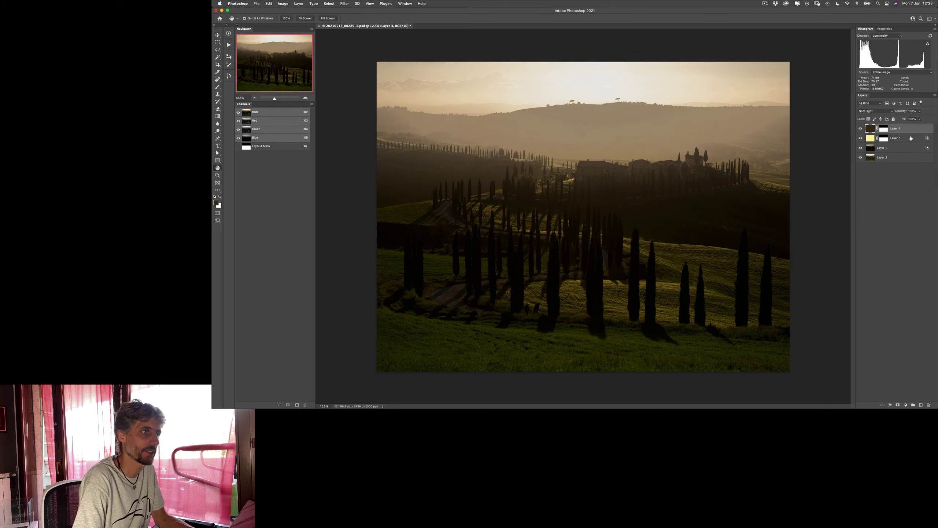
- Split Layer 4's Blend If Underlying Layer white slider around 70/108 to keep brown in shadows
{"action": "double_click", "coordinate": [921, 130]}
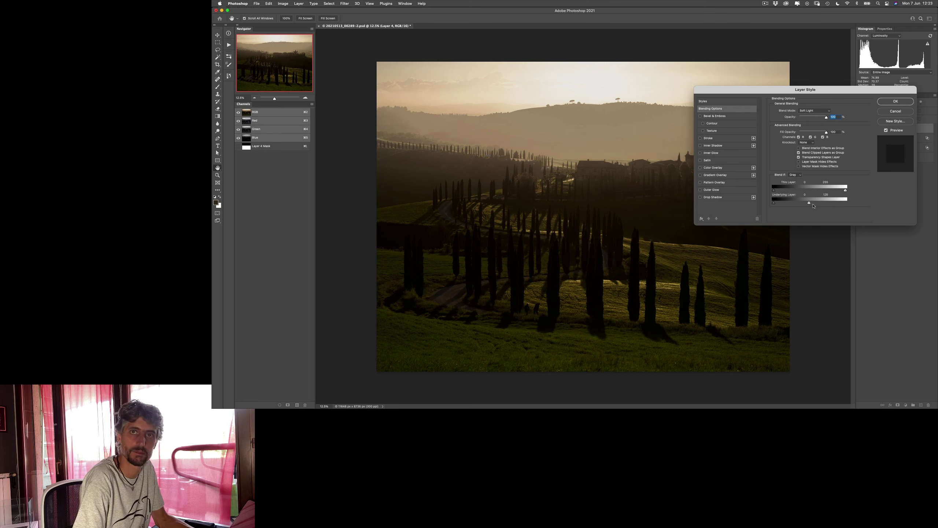
{"action": "left_click_drag", "start_coordinate": [814, 206], "coordinate": [839, 205]}
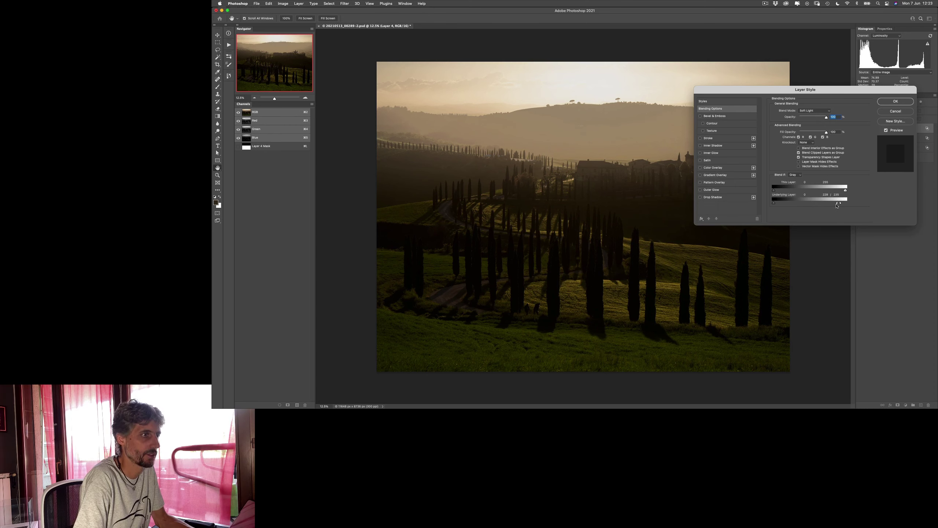
{"action": "left_click_drag", "start_coordinate": [838, 205], "coordinate": [776, 204]}
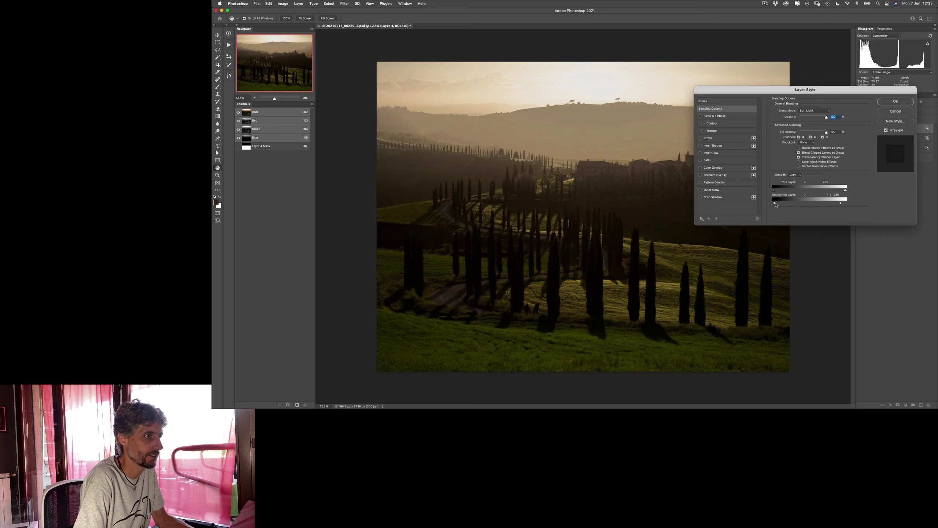
{"action": "left_click_drag", "start_coordinate": [842, 204], "coordinate": [812, 203]}
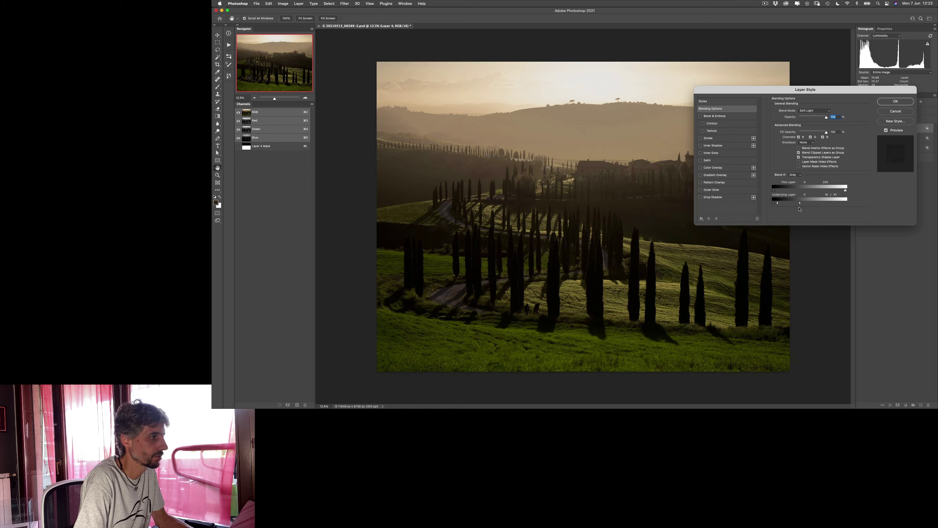
{"action": "left_click_drag", "start_coordinate": [794, 209], "coordinate": [801, 209]}
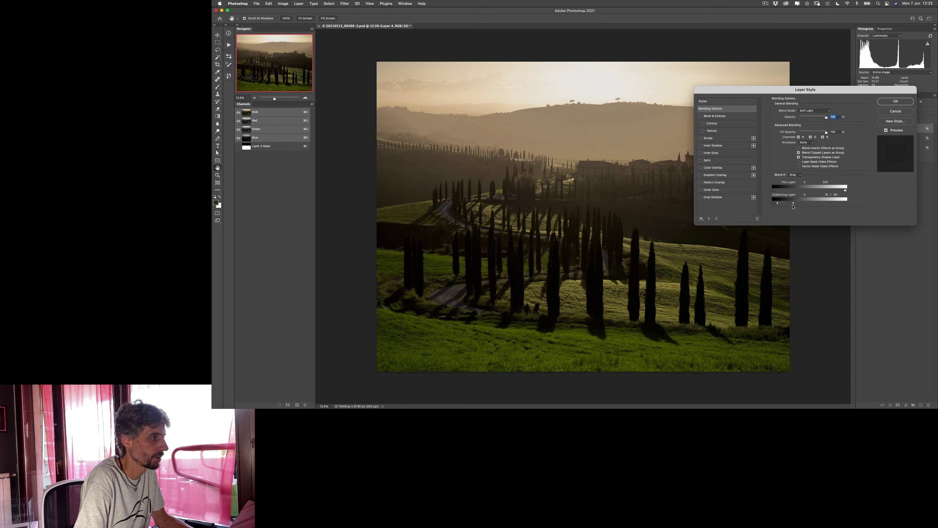
{"action": "left_click", "coordinate": [901, 102]}
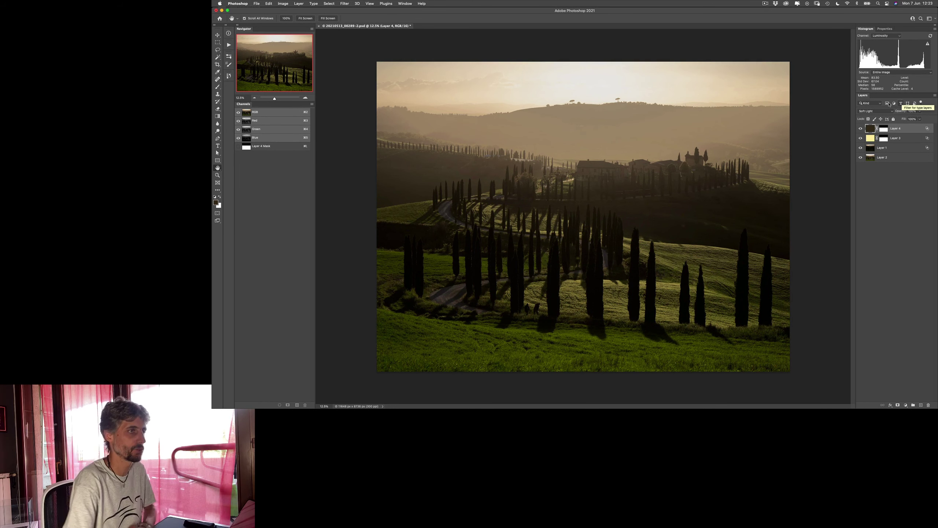
{"action": "left_click", "coordinate": [860, 128]}
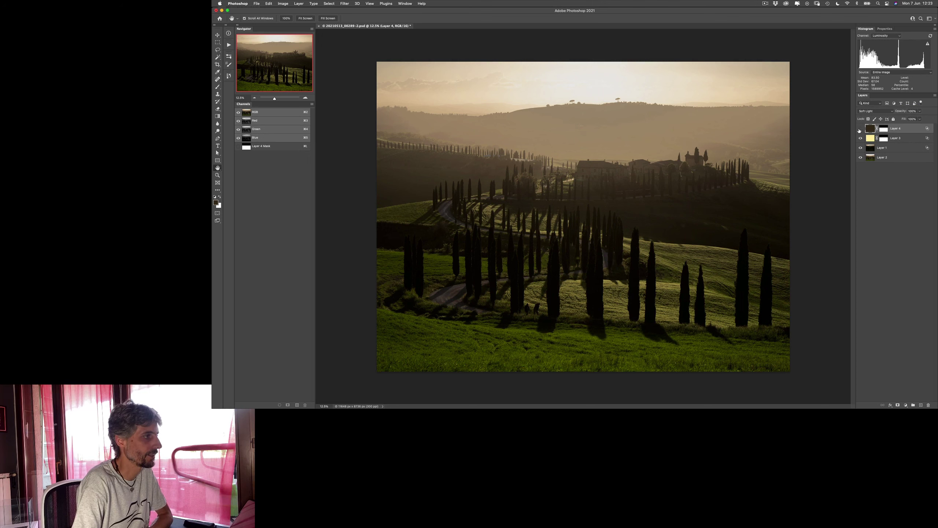
{"action": "left_click", "coordinate": [860, 129]}
{"action": "left_click", "coordinate": [860, 129]}
{"action": "left_click", "coordinate": [860, 129]}
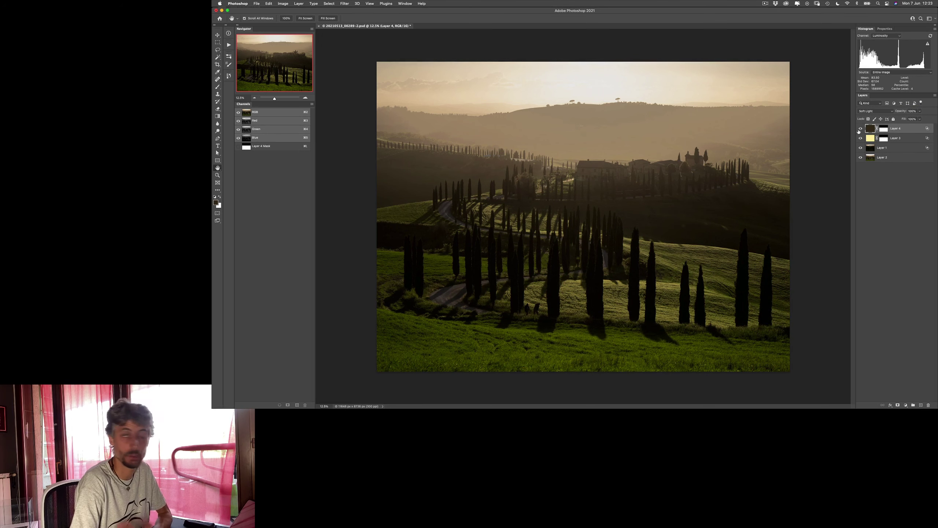
{"action": "left_click", "coordinate": [860, 128]}
{"action": "left_click", "coordinate": [860, 128]}
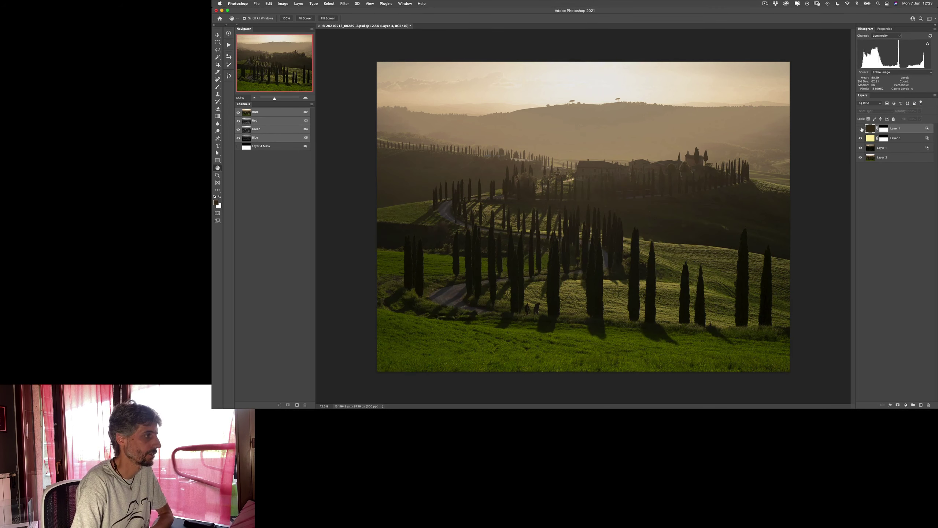
{"action": "left_click", "coordinate": [861, 128]}
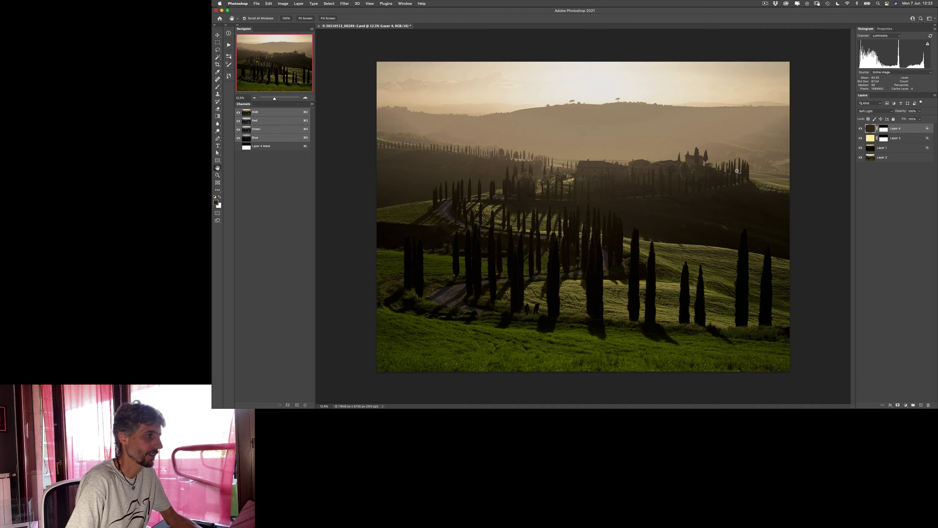
{"action": "scroll", "coordinate": [691, 266], "scroll_direction": "up", "scroll_amount": 5}
{"action": "scroll", "coordinate": [689, 268], "scroll_direction": "down", "scroll_amount": 3}
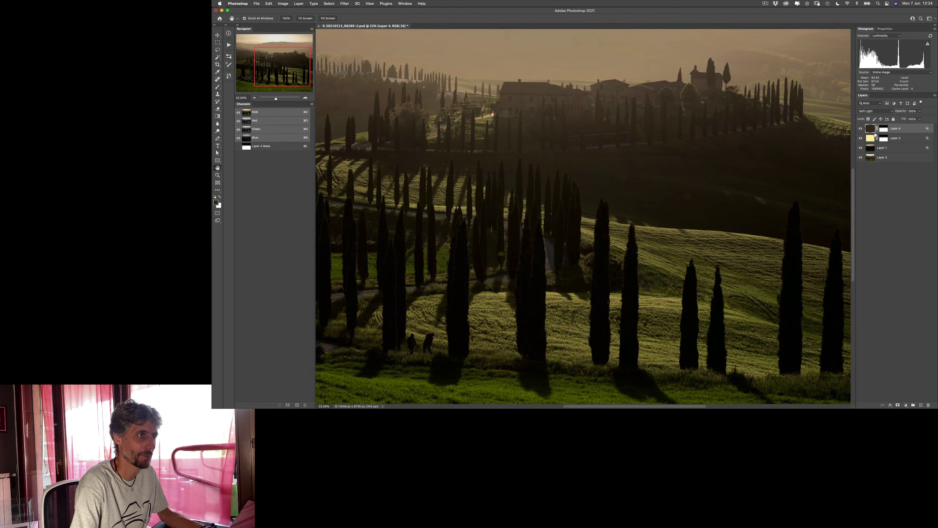
{"action": "left_click", "coordinate": [861, 128]}
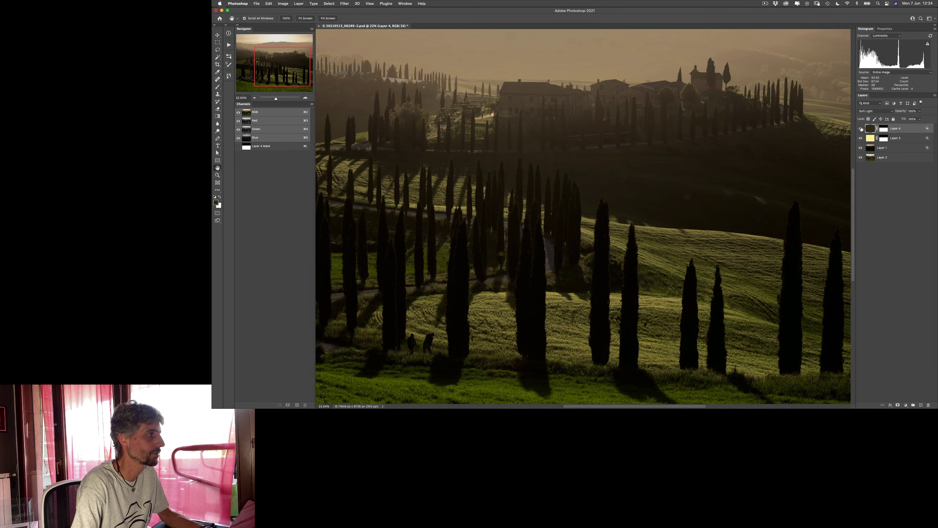
{"action": "left_click", "coordinate": [861, 128]}
{"action": "left_click", "coordinate": [861, 128]}
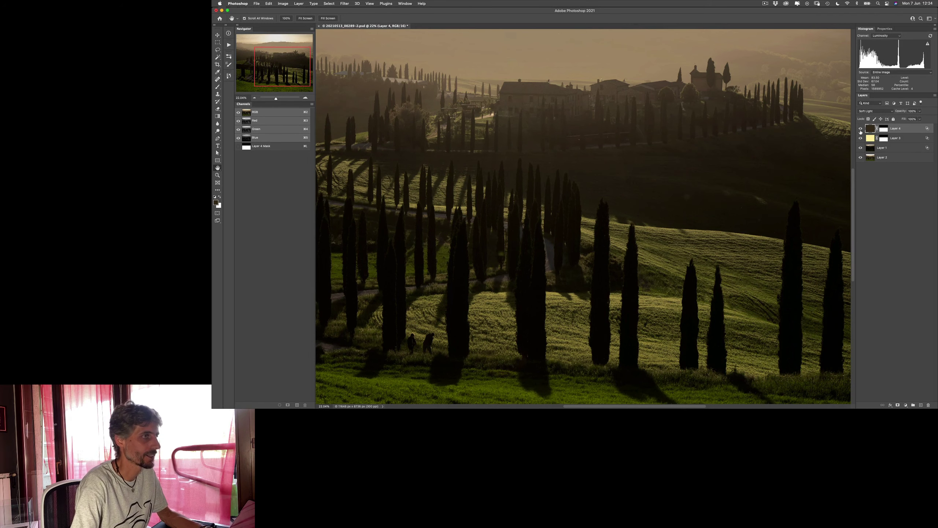
{"action": "left_click", "coordinate": [861, 138]}
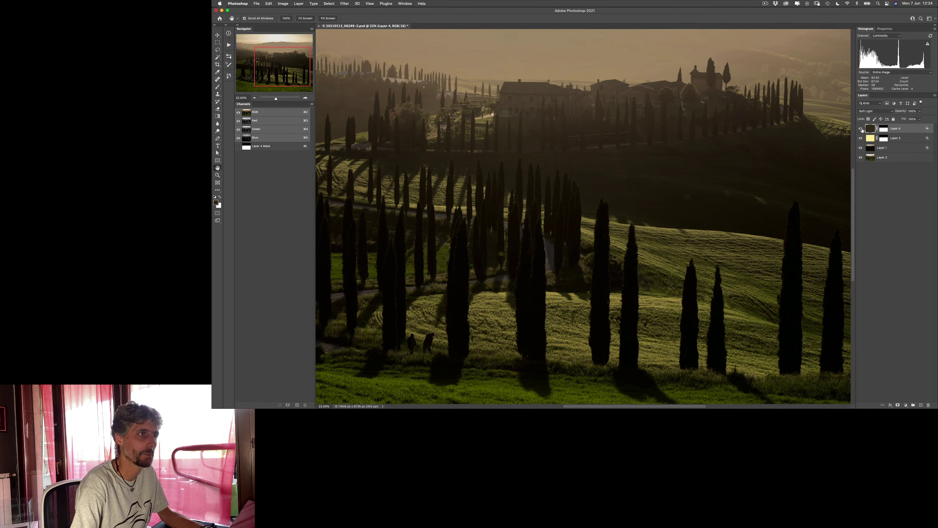
{"action": "left_click", "coordinate": [861, 128]}
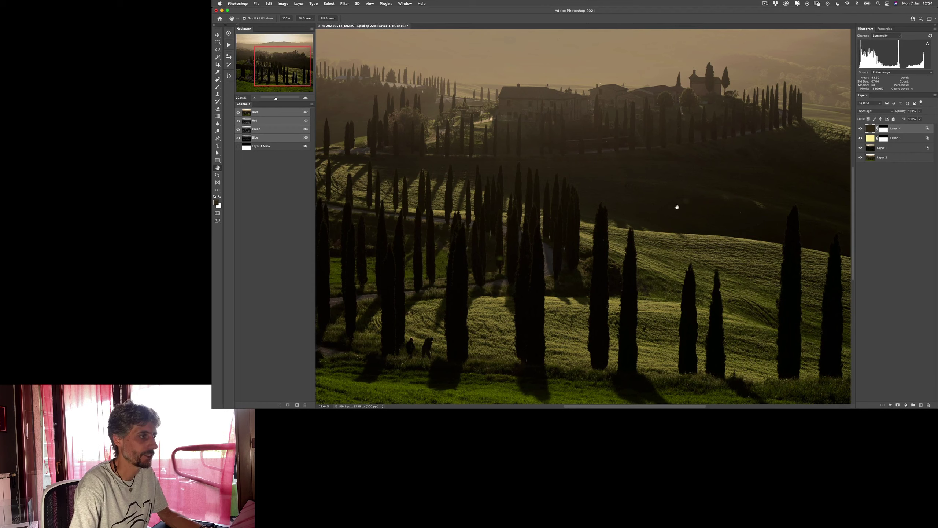
{"action": "scroll", "coordinate": [668, 204], "scroll_direction": "up", "scroll_amount": 5}
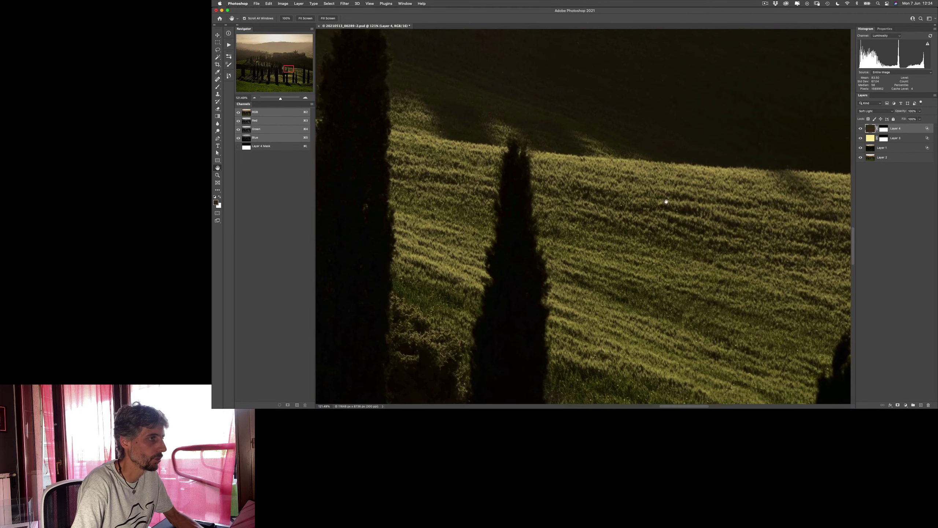
{"action": "left_click", "coordinate": [861, 129]}
{"action": "left_click", "coordinate": [861, 129]}
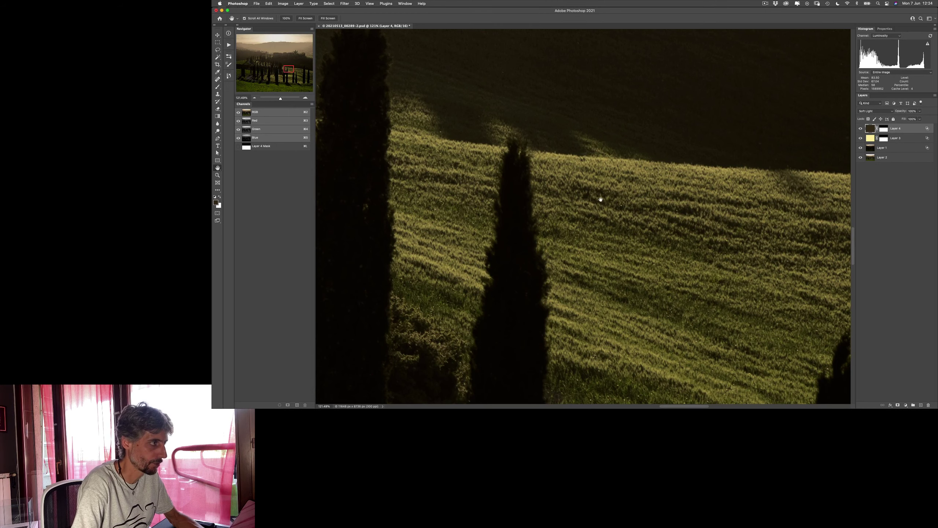
{"action": "key", "text": "super+comma"}
{"action": "key", "text": "super+comma"}
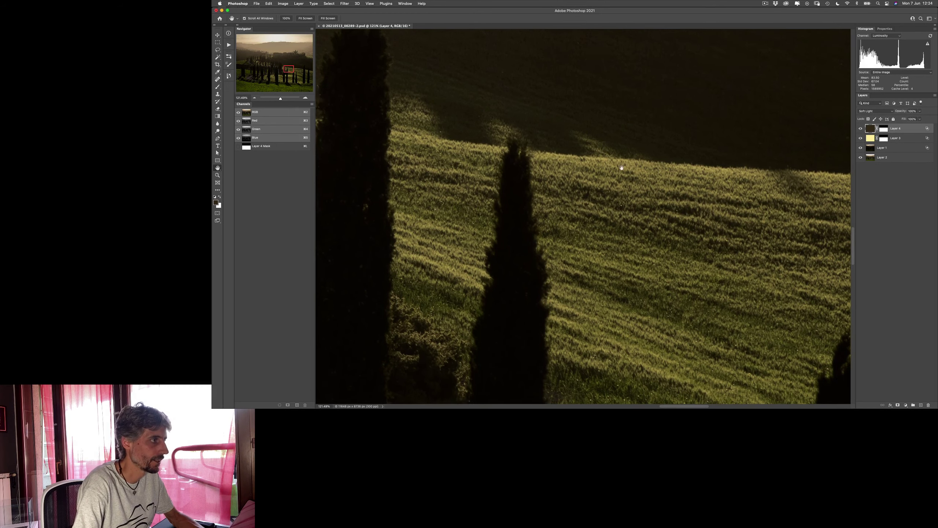
{"action": "scroll", "coordinate": [628, 170], "scroll_direction": "right", "scroll_amount": 2}
{"action": "key", "text": "super+0"}
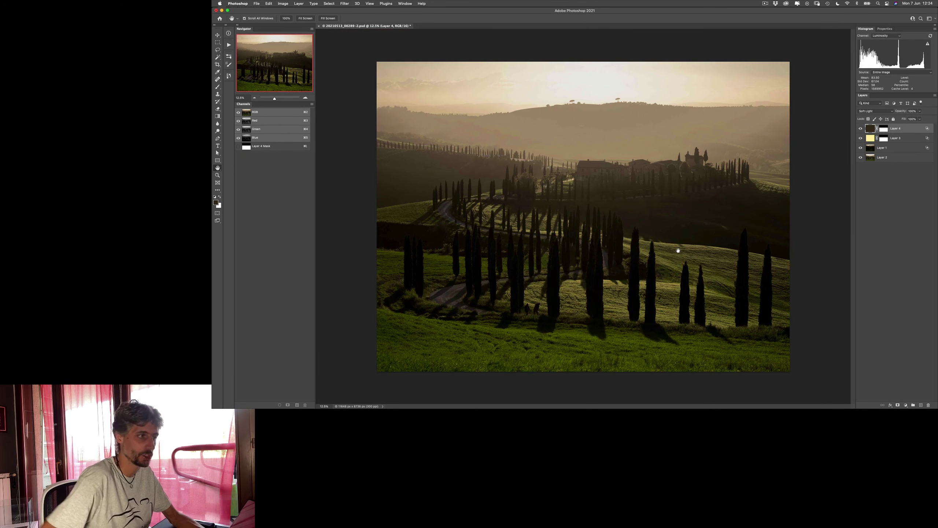
- Set Layer 4's opacity to 83% and make both colour layers visible again
{"action": "double_click", "coordinate": [928, 129]}
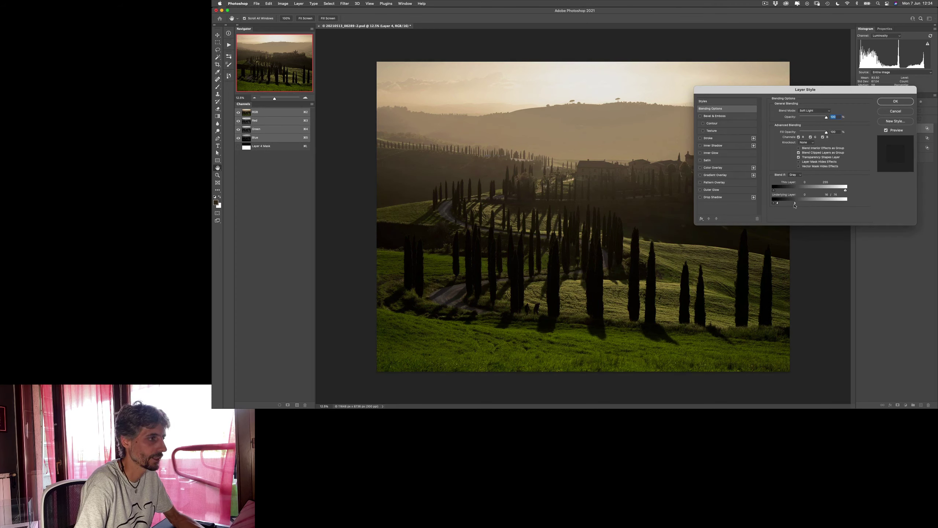
{"action": "left_click", "coordinate": [894, 102]}
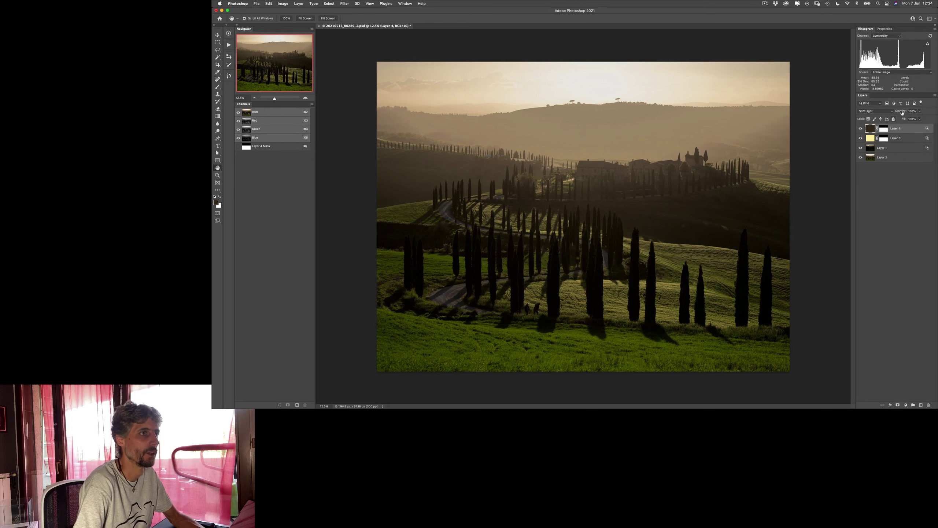
{"action": "left_click_drag", "start_coordinate": [903, 112], "coordinate": [860, 139]}
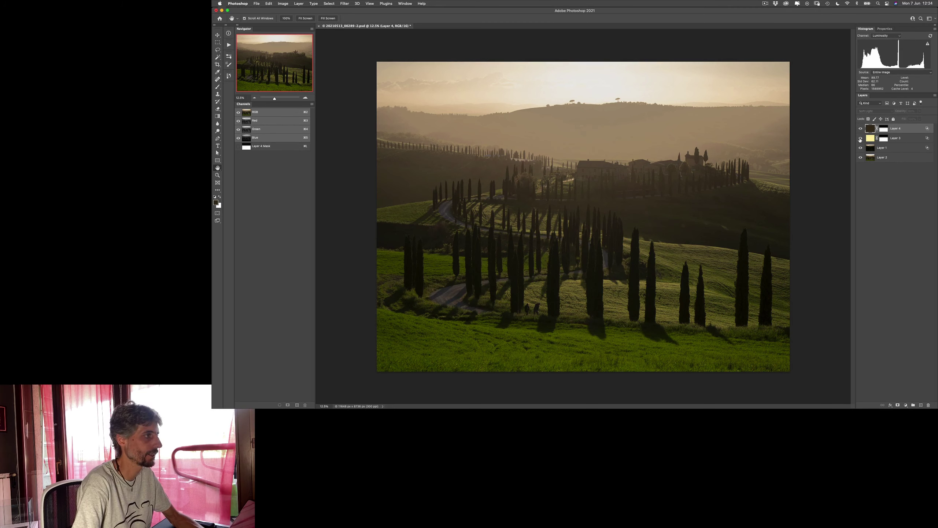
{"action": "left_click_drag", "start_coordinate": [861, 129], "coordinate": [861, 138]}
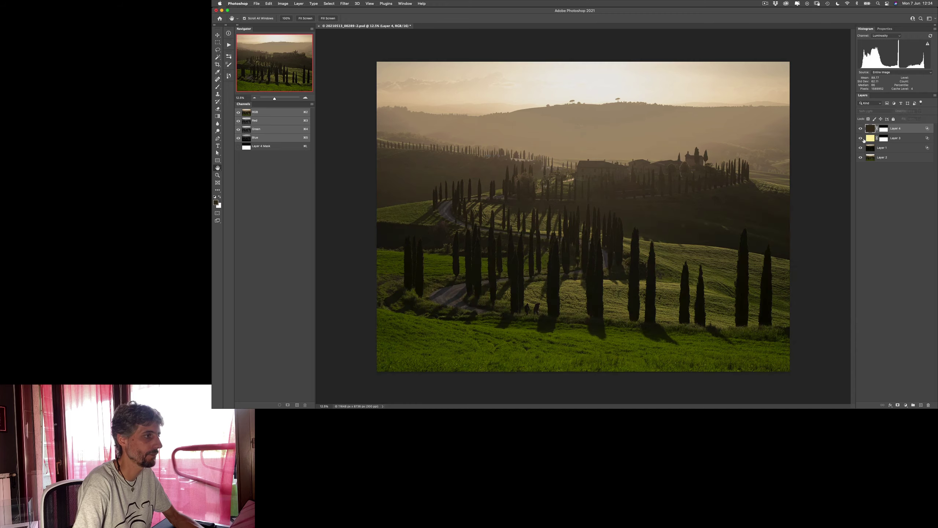